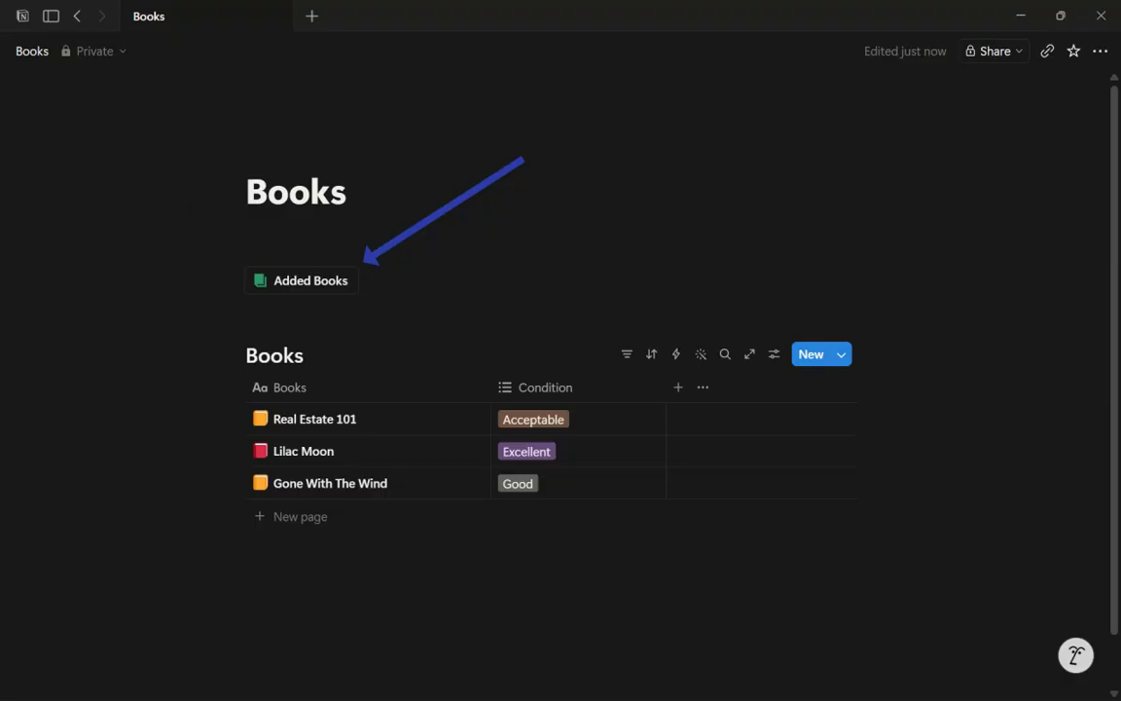
# Title the new blank page Books and start an empty line below the title
pyautogui.click(268, 505)
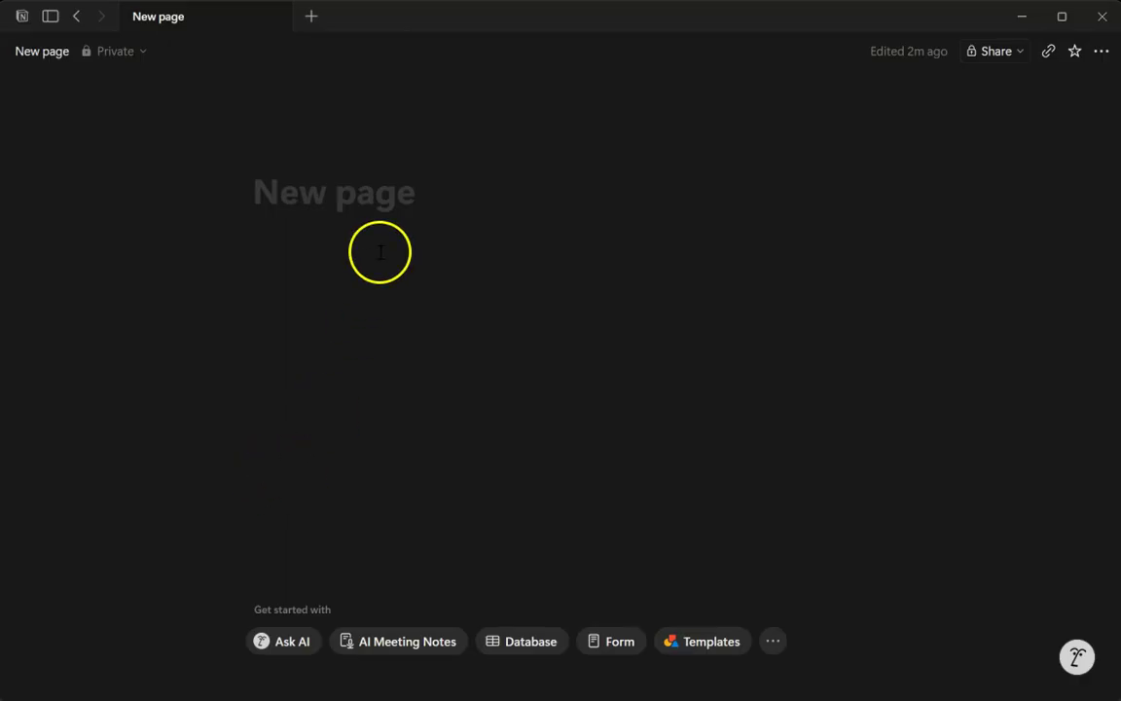
pyautogui.click(408, 203)
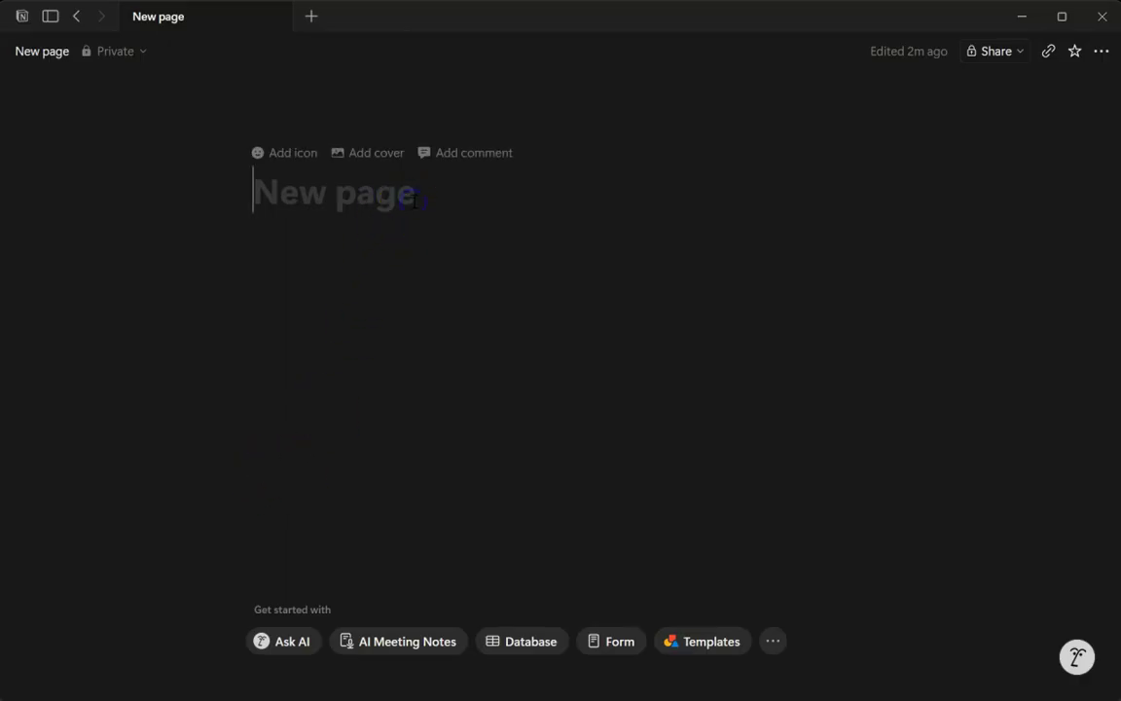
pyautogui.write('B')
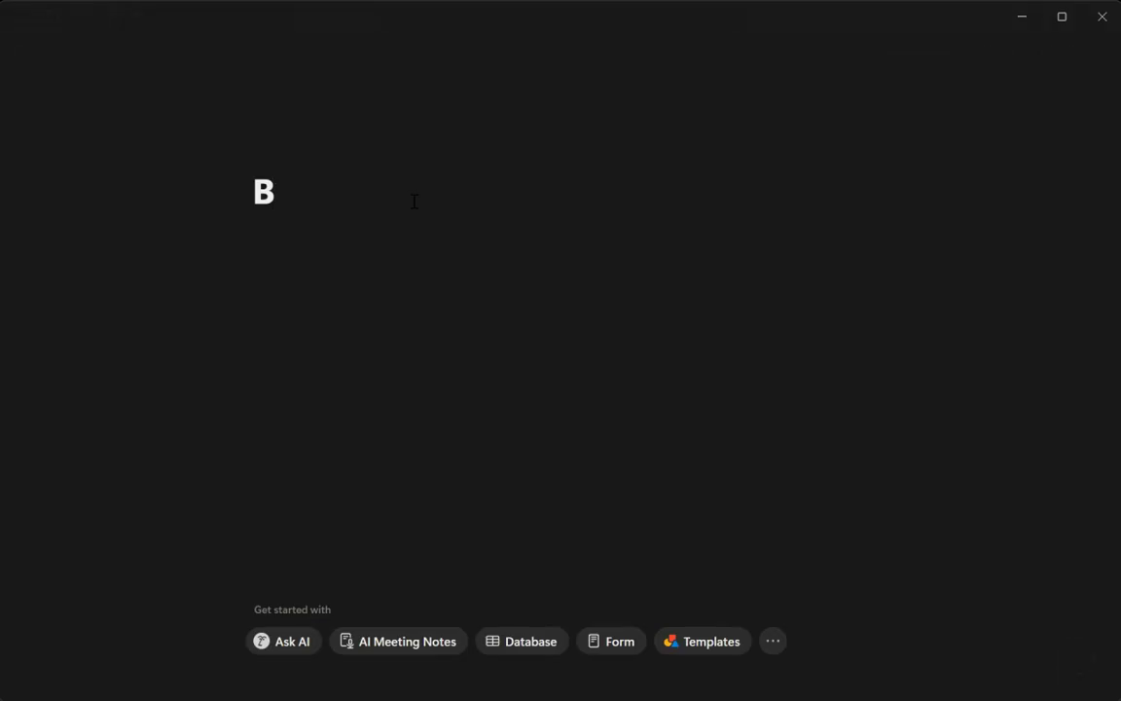
pyautogui.write('ooks')
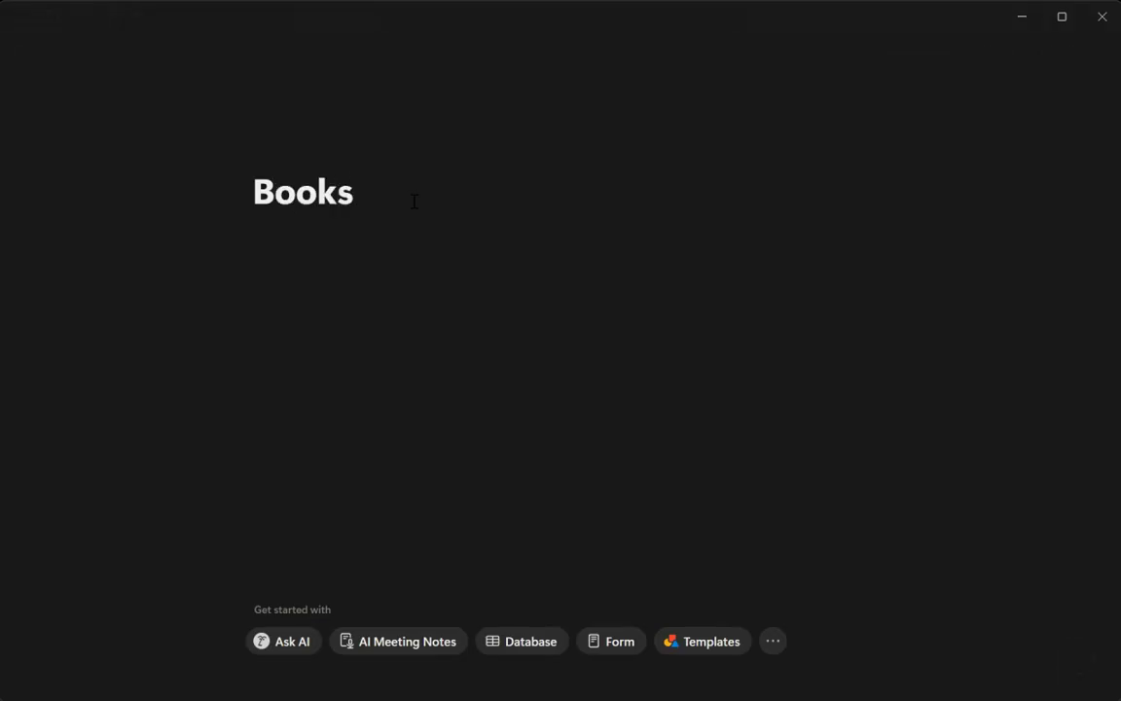
pyautogui.press('Return')
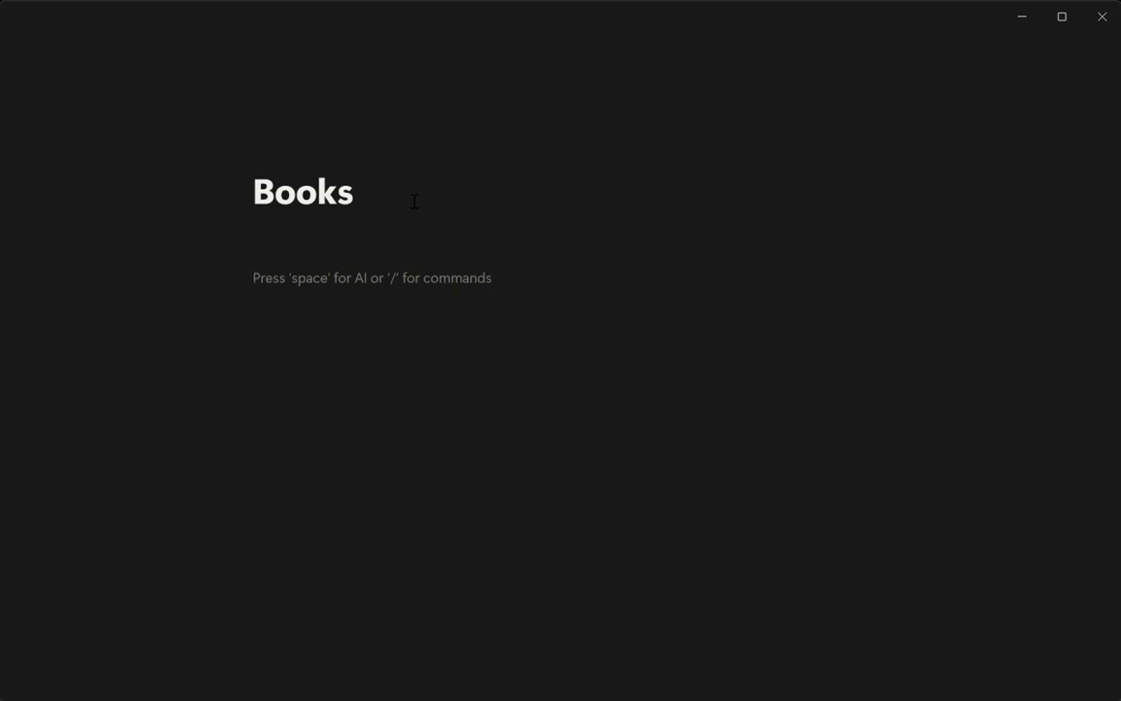
# Insert an inline database below the page title and name it Books
pyautogui.write('/')
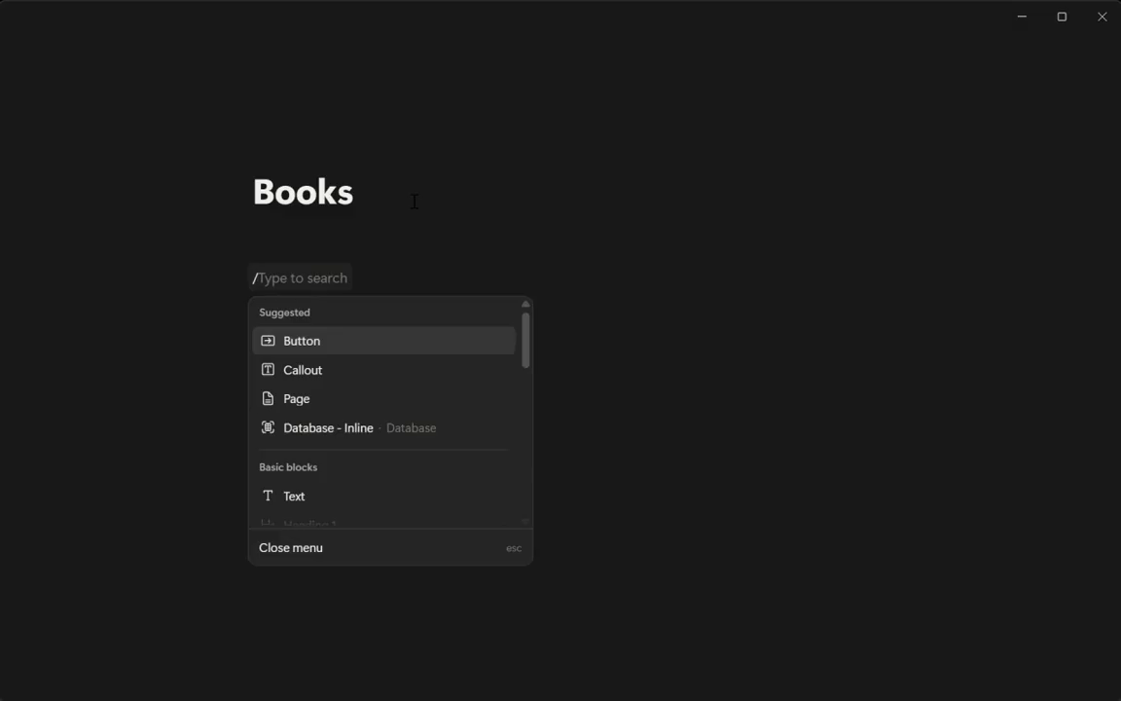
pyautogui.write('dat')
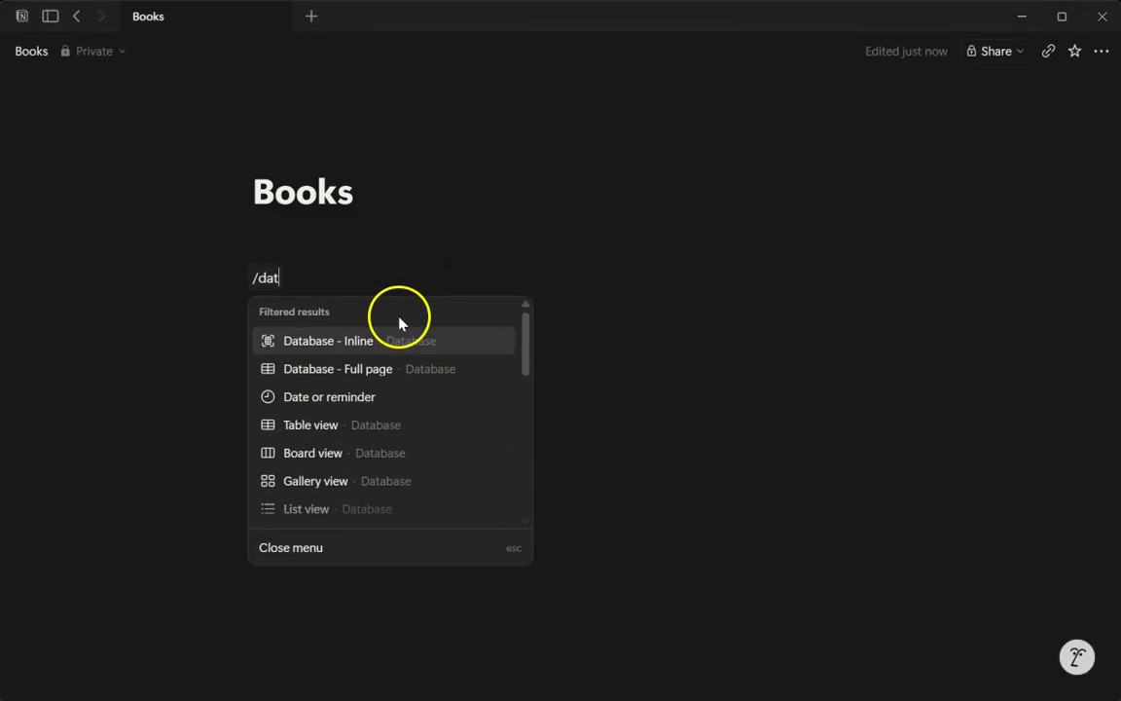
pyautogui.moveTo(338, 340)
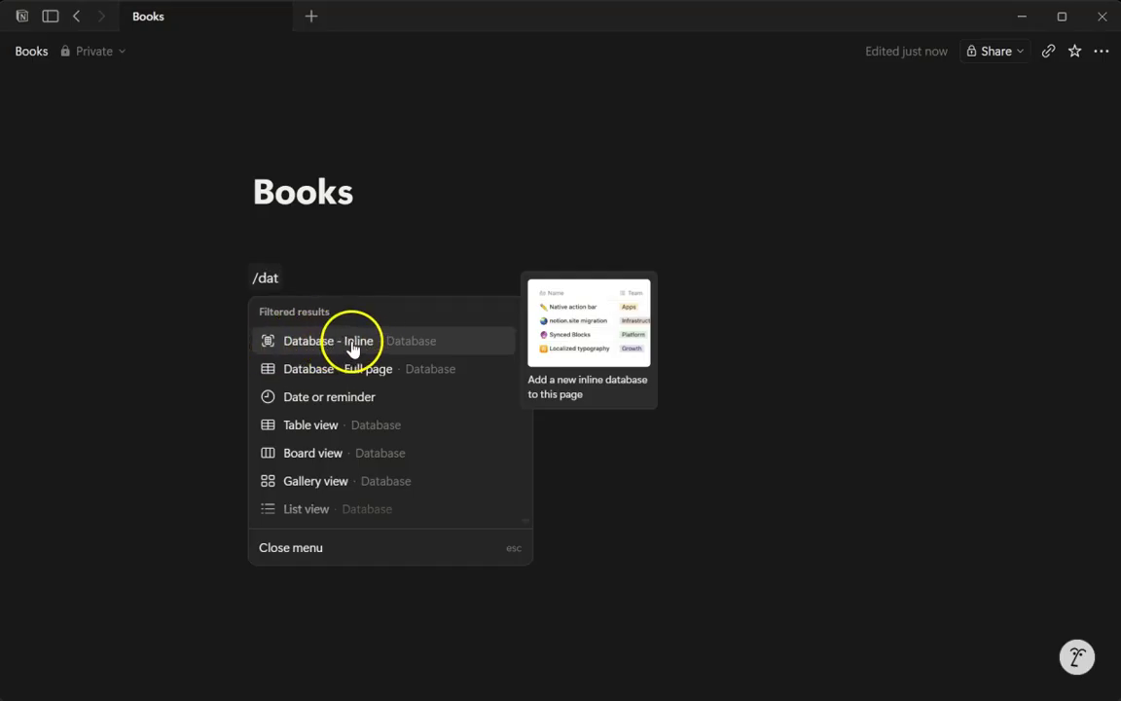
pyautogui.click(352, 346)
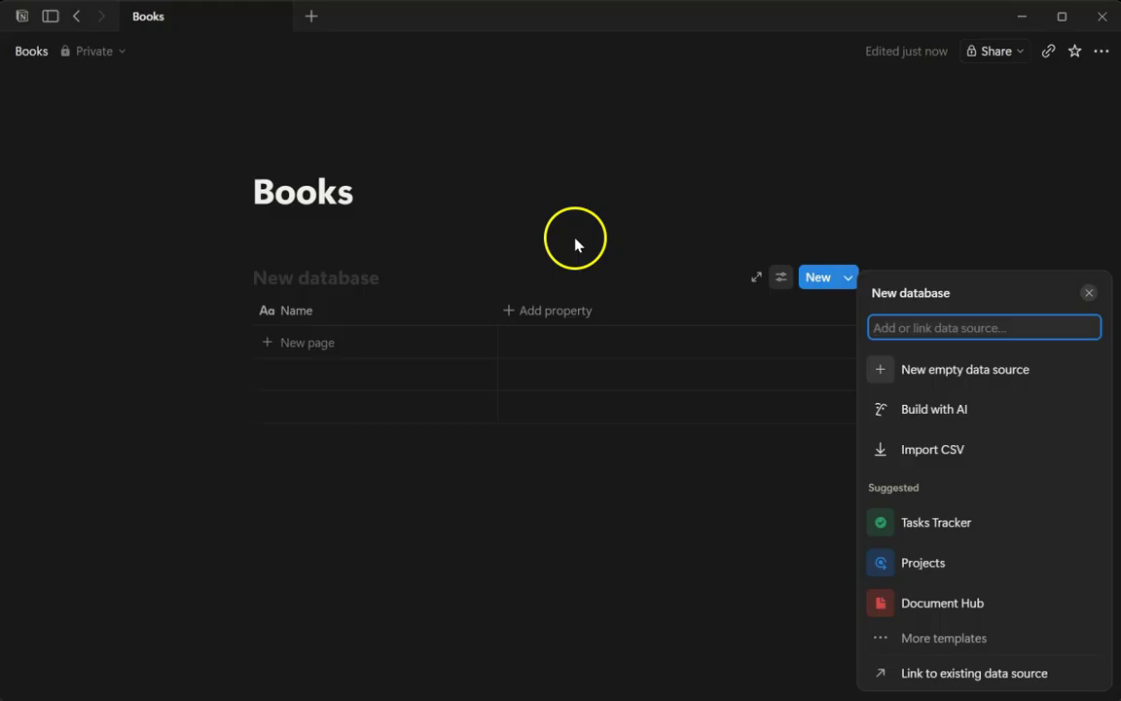
pyautogui.click(528, 471)
pyautogui.click(346, 280)
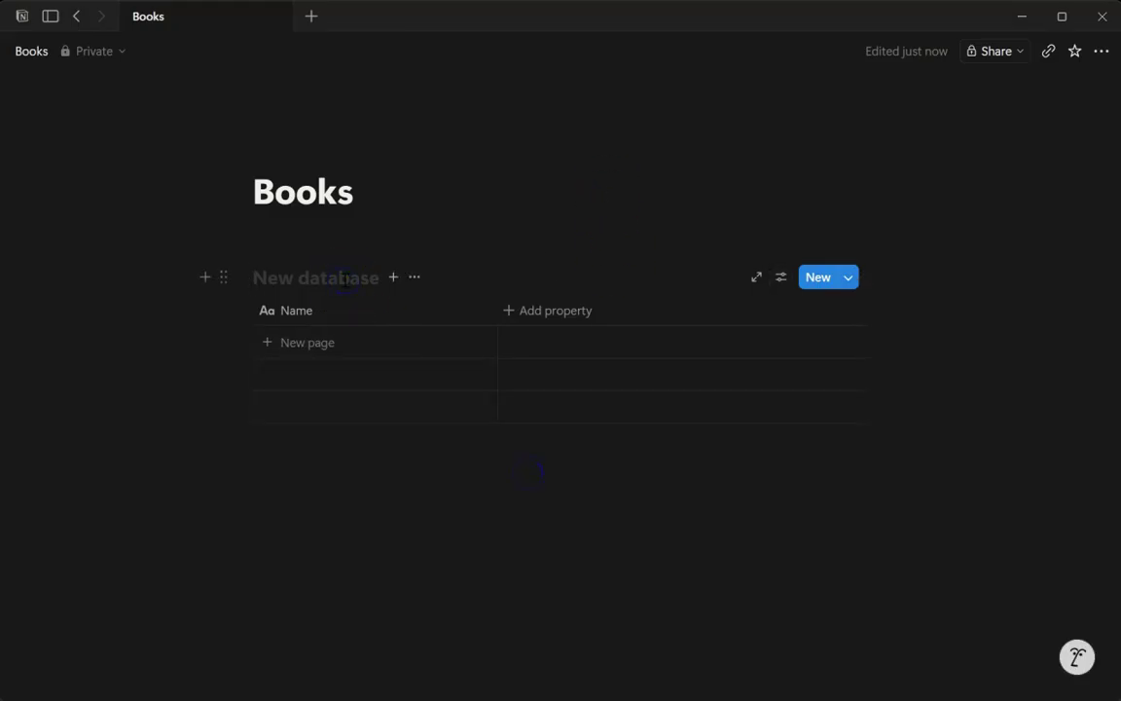
pyautogui.write('Books')
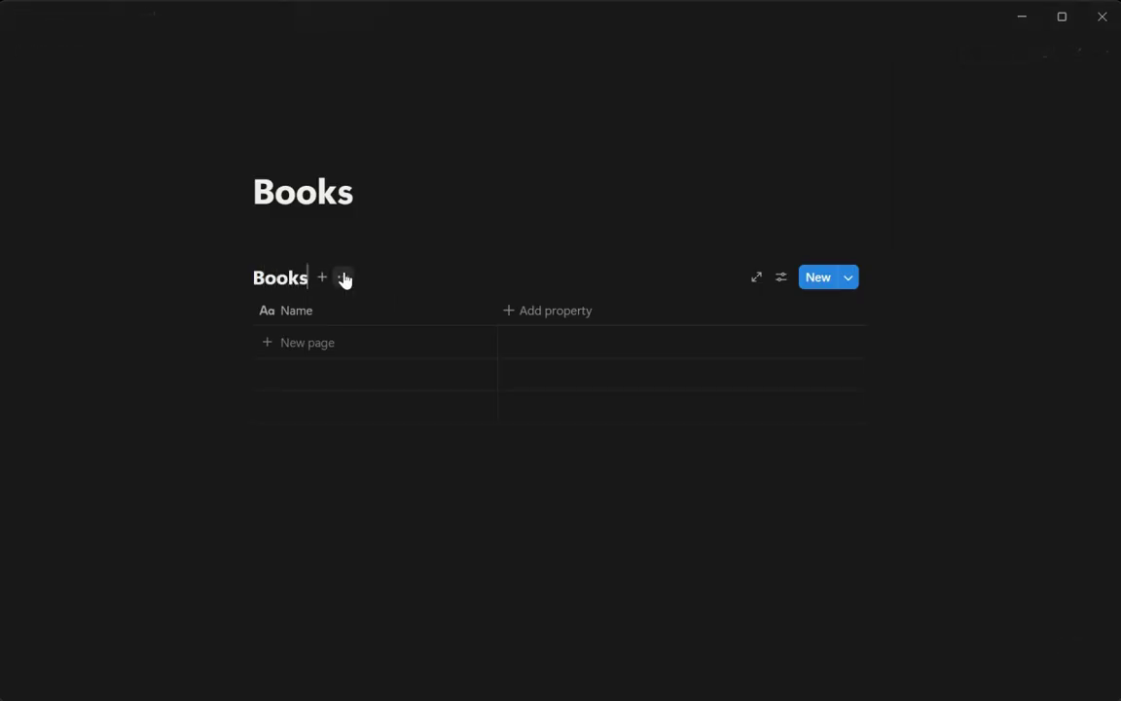
# Rename the database's Name property to Books
pyautogui.click(311, 323)
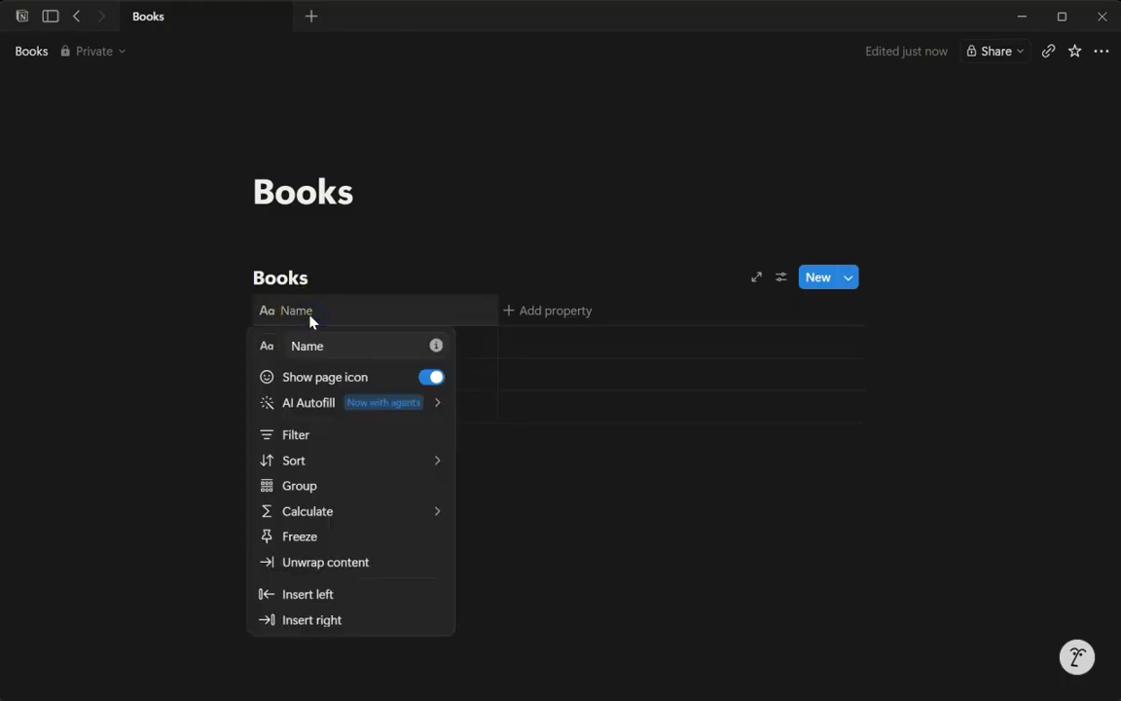
pyautogui.click(349, 346)
pyautogui.press('BackSpace')
pyautogui.press('BackSpace')
pyautogui.press('BackSpace')
pyautogui.press('BackSpace')
pyautogui.write('Books')
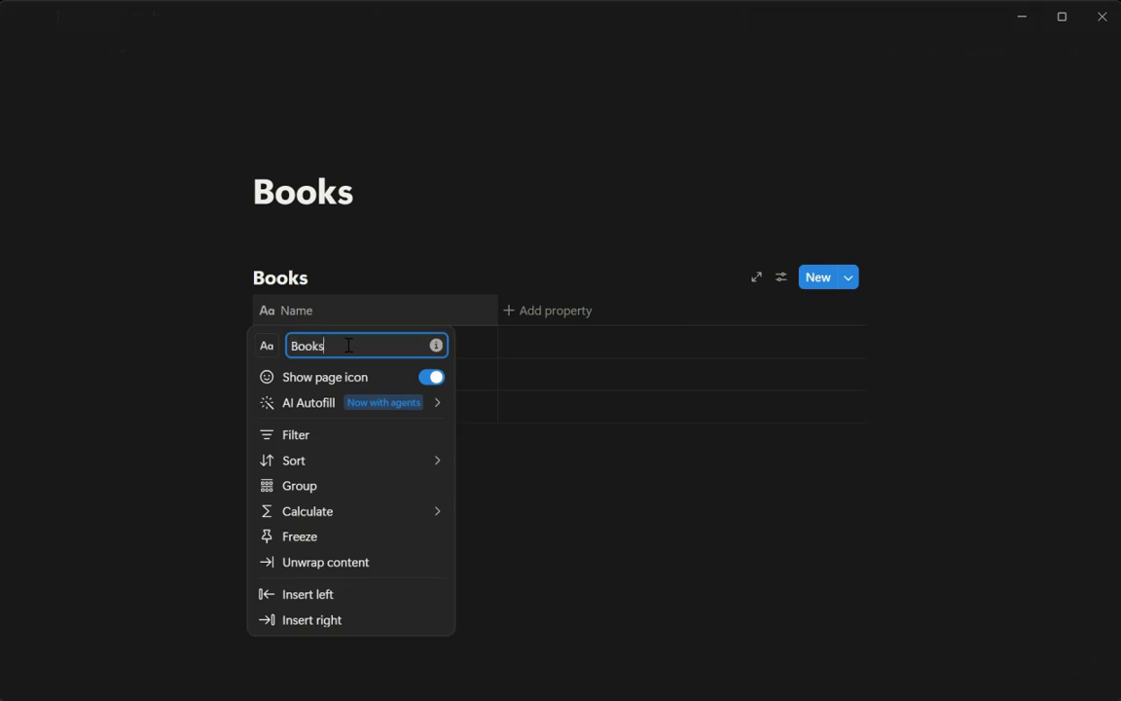
pyautogui.click(518, 471)
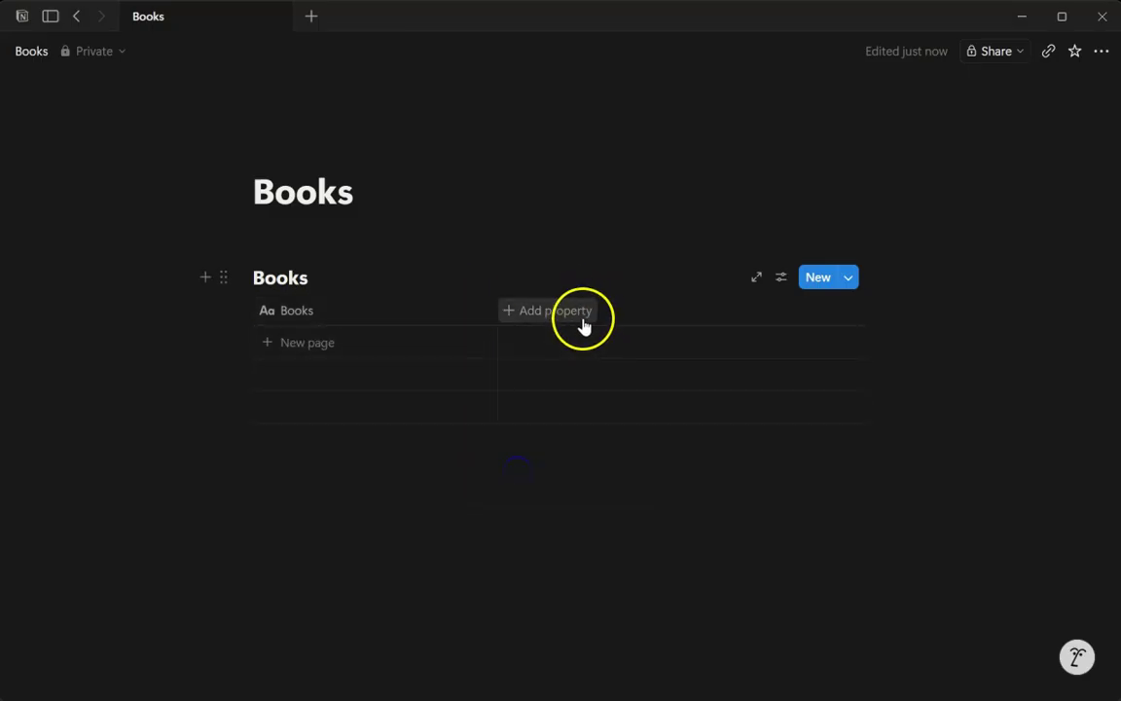
# Add a multi-select property to the Books database and name it Condition
pyautogui.click(584, 323)
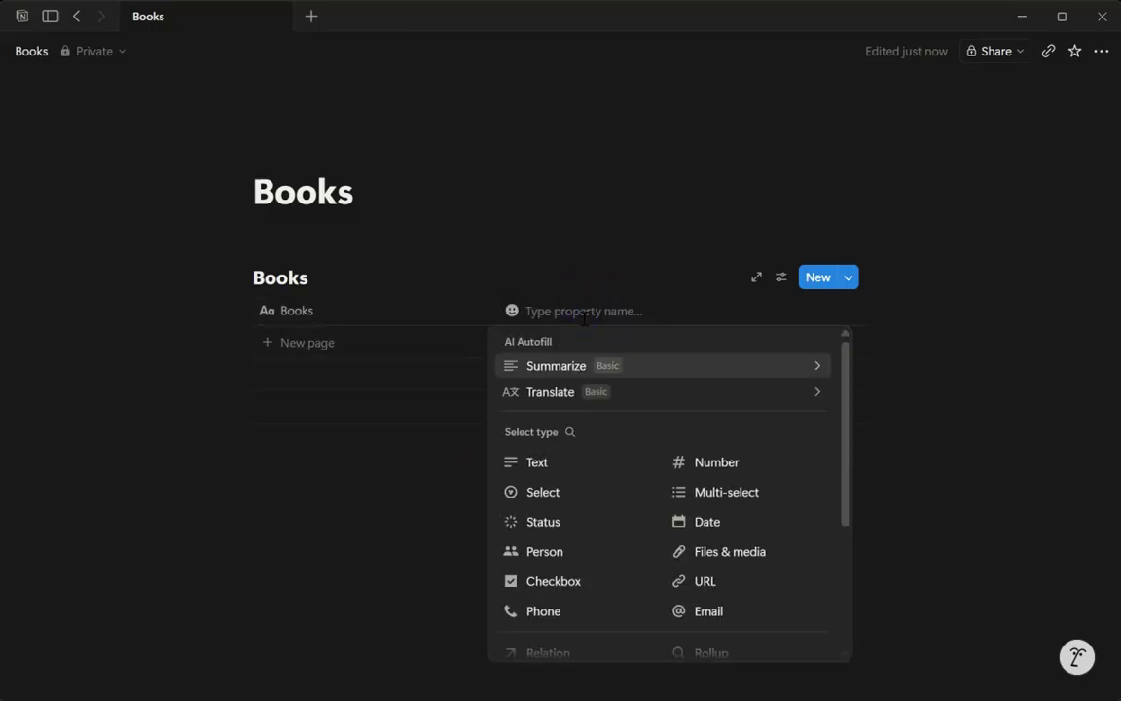
pyautogui.click(732, 494)
pyautogui.click(585, 319)
pyautogui.press('BackSpace')
pyautogui.press('BackSpace')
pyautogui.press('BackSpace')
pyautogui.press('BackSpace')
pyautogui.press('BackSpace')
pyautogui.press('BackSpace')
pyautogui.press('BackSpace')
pyautogui.write('Condition')
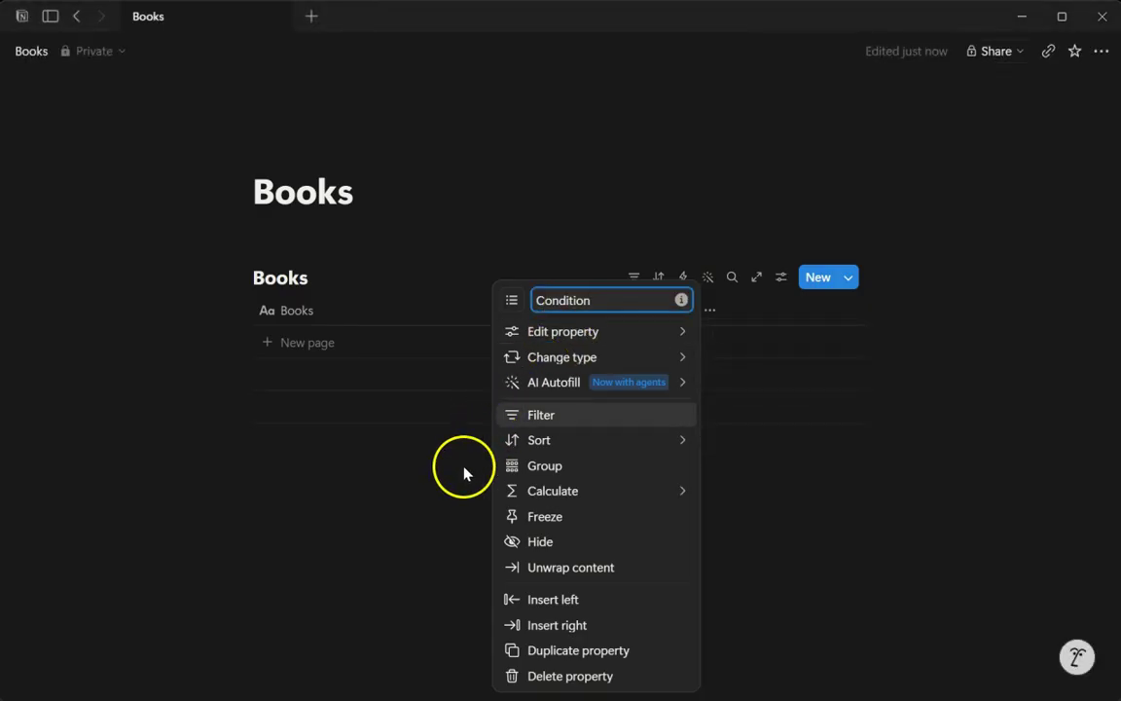
# Insert a button block on a new line between the page title and the Books database
pyautogui.click(365, 197)
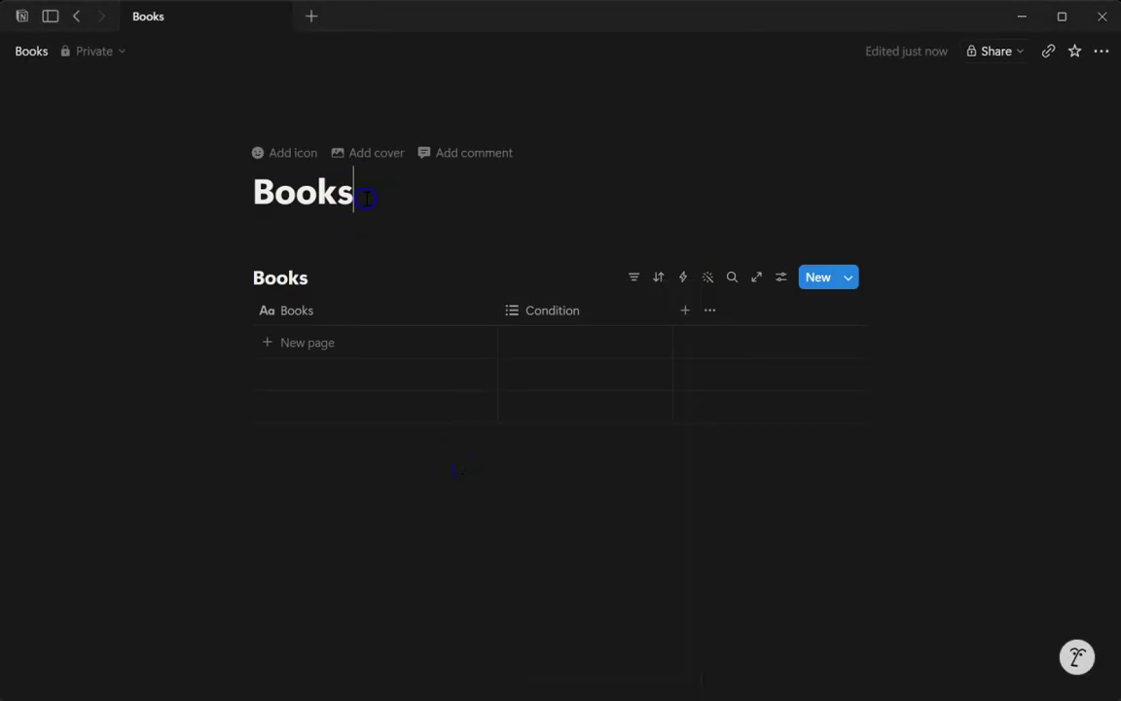
pyautogui.press('Return')
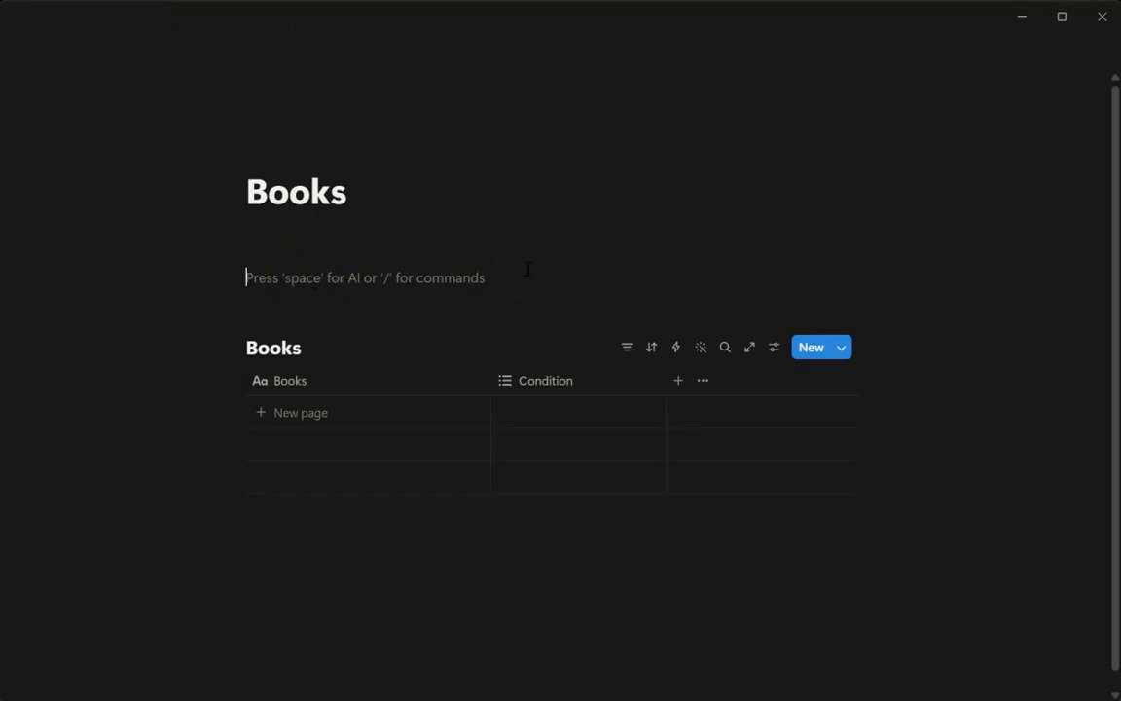
pyautogui.write('/')
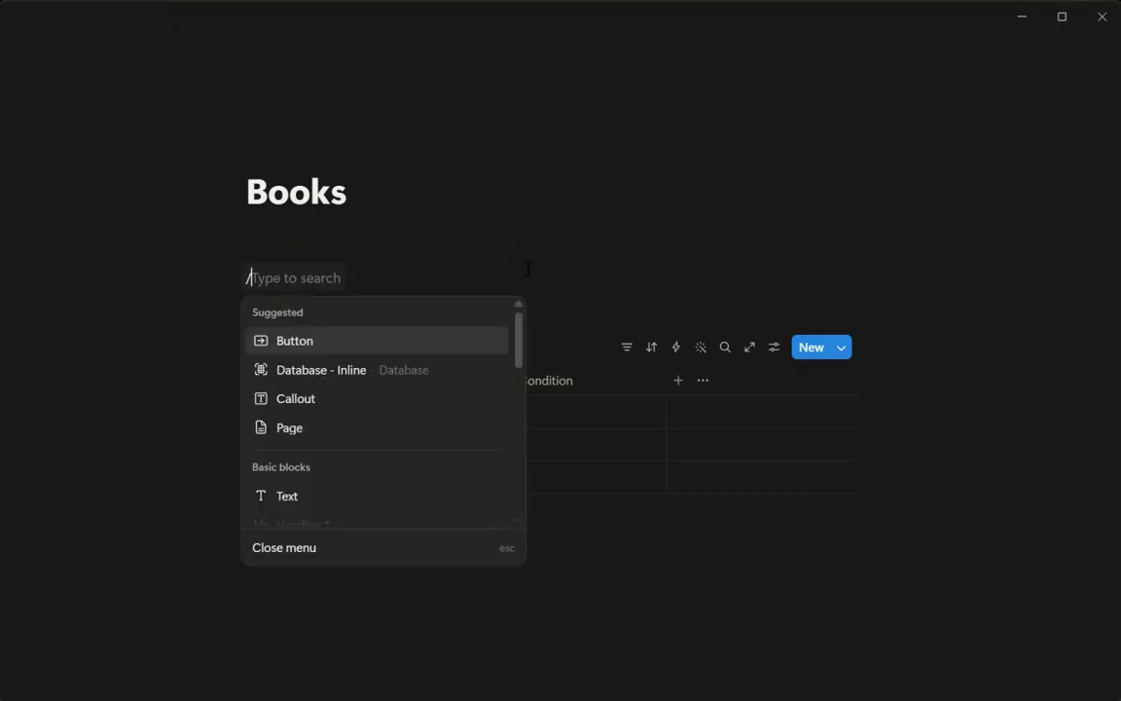
pyautogui.write('but')
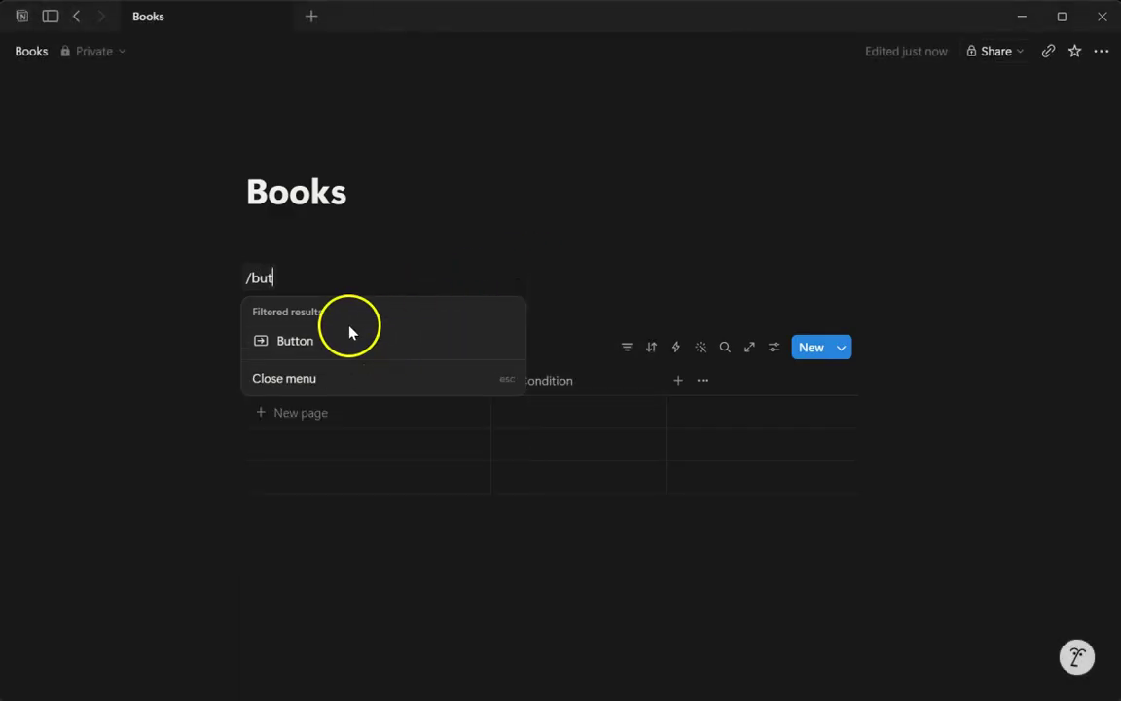
pyautogui.click(314, 343)
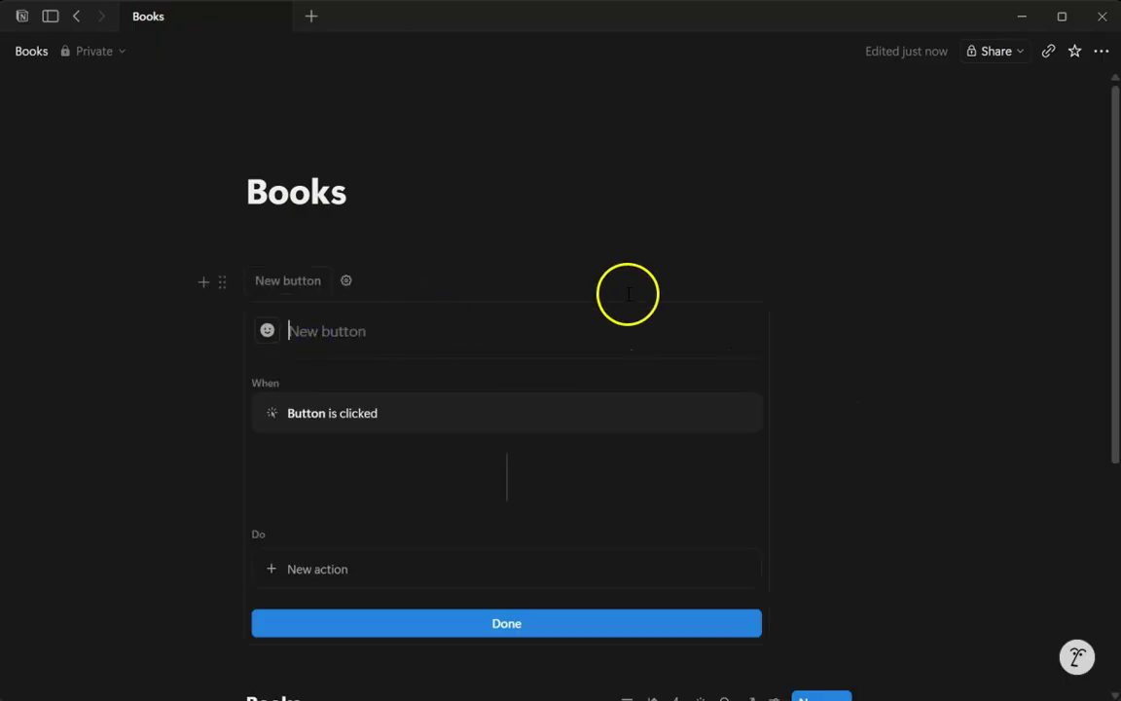
# Name the new button Added Books
pyautogui.click(369, 337)
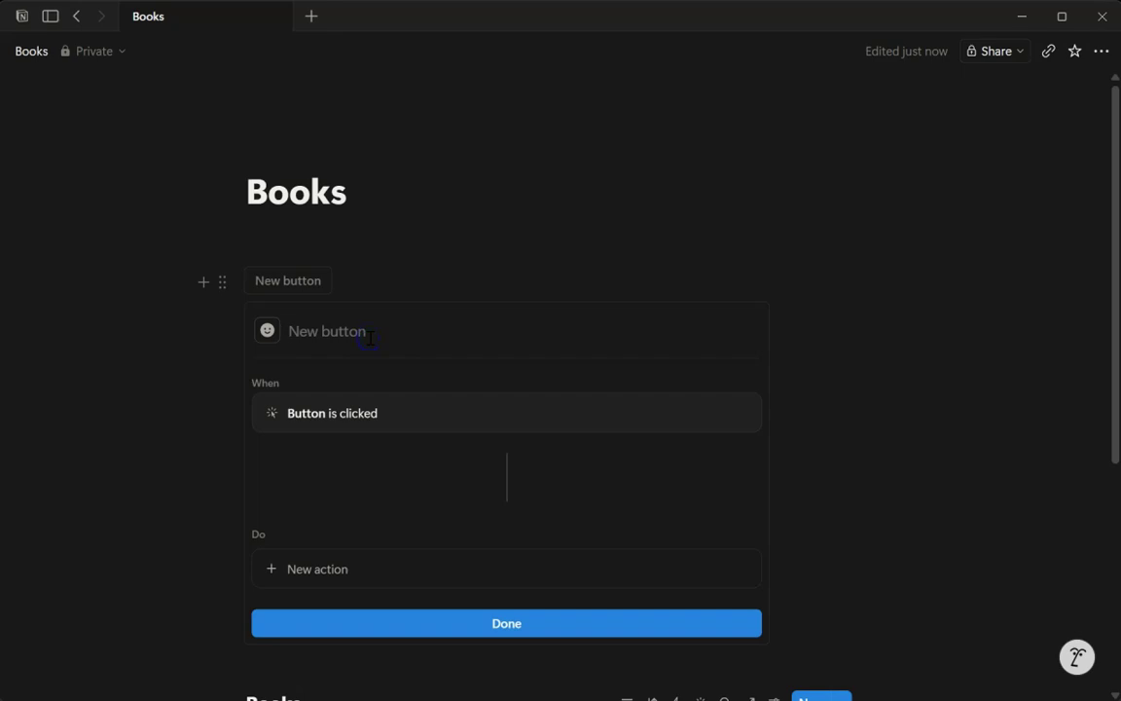
pyautogui.write('Add')
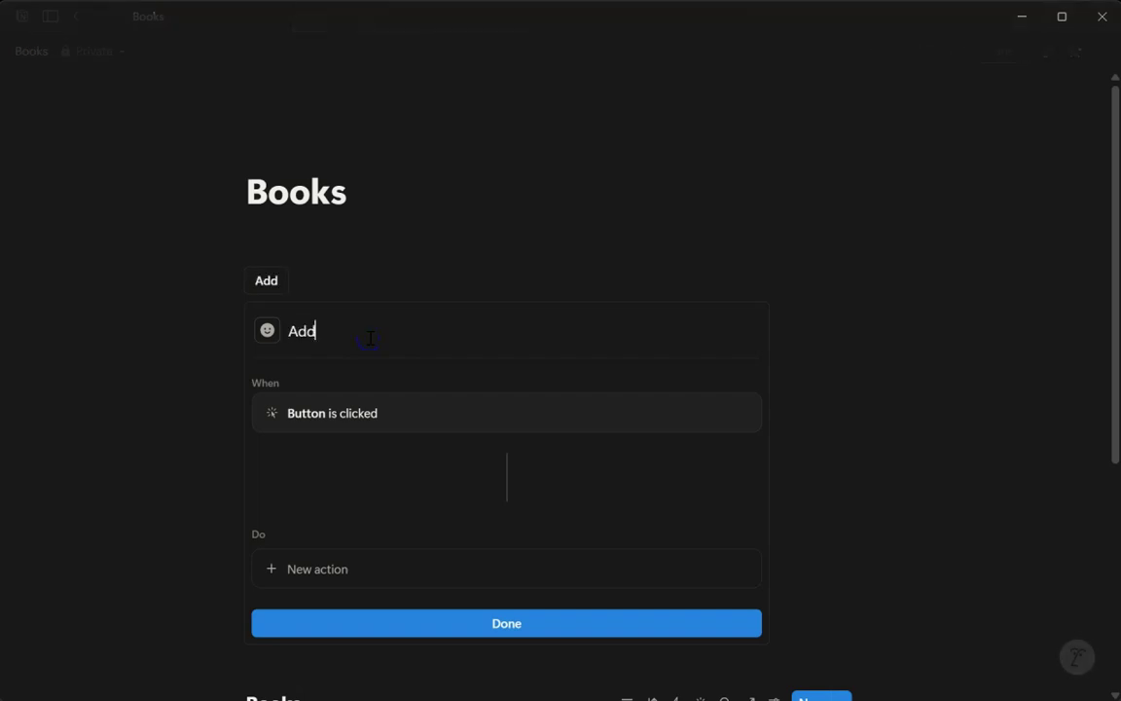
pyautogui.write('ed Books')
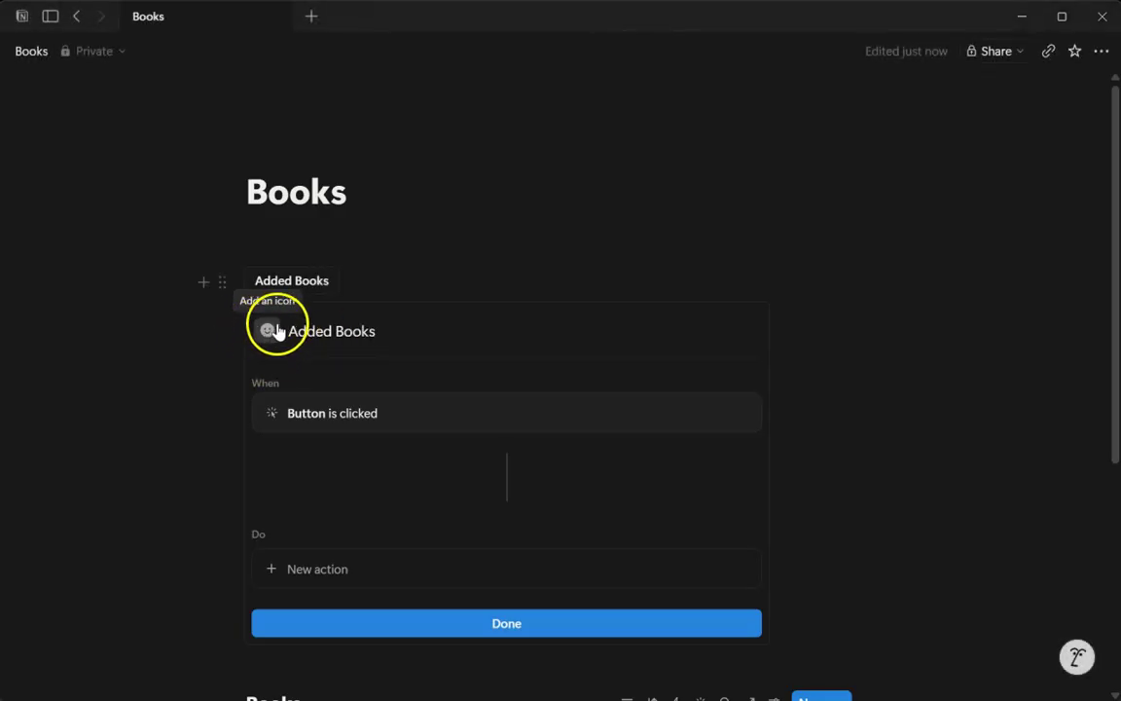
# Search the icons for "book" and give the button the stacked-books icon in green
pyautogui.click(267, 329)
pyautogui.click(235, 372)
pyautogui.write('book')
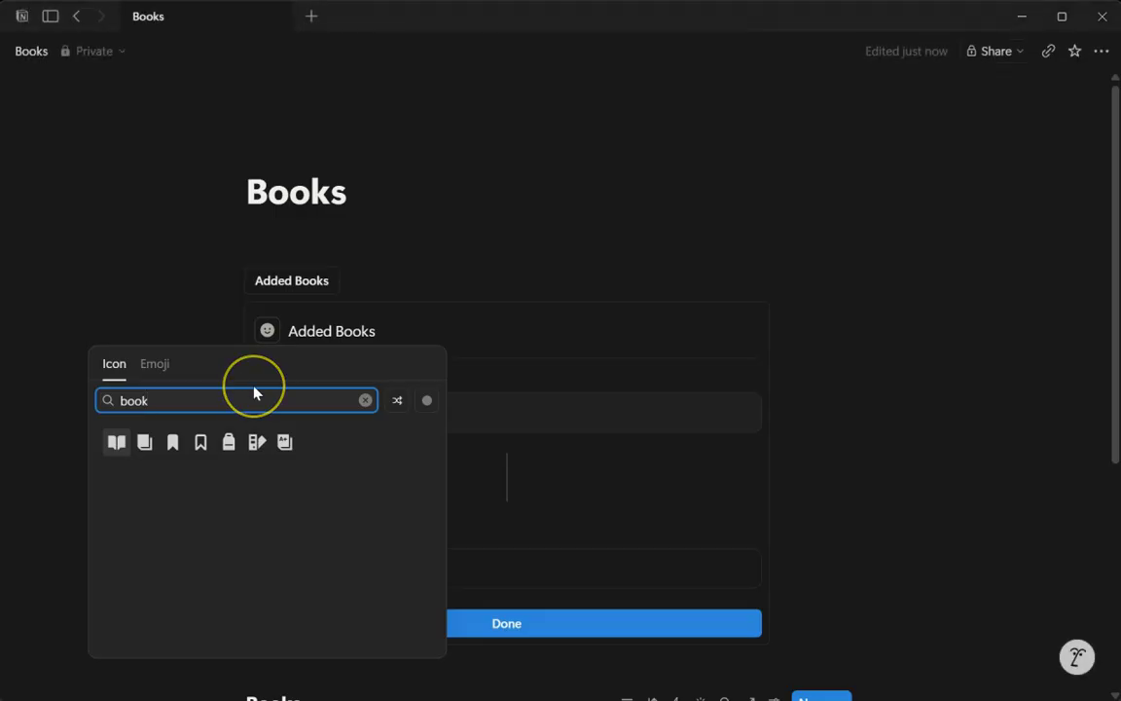
pyautogui.click(144, 446)
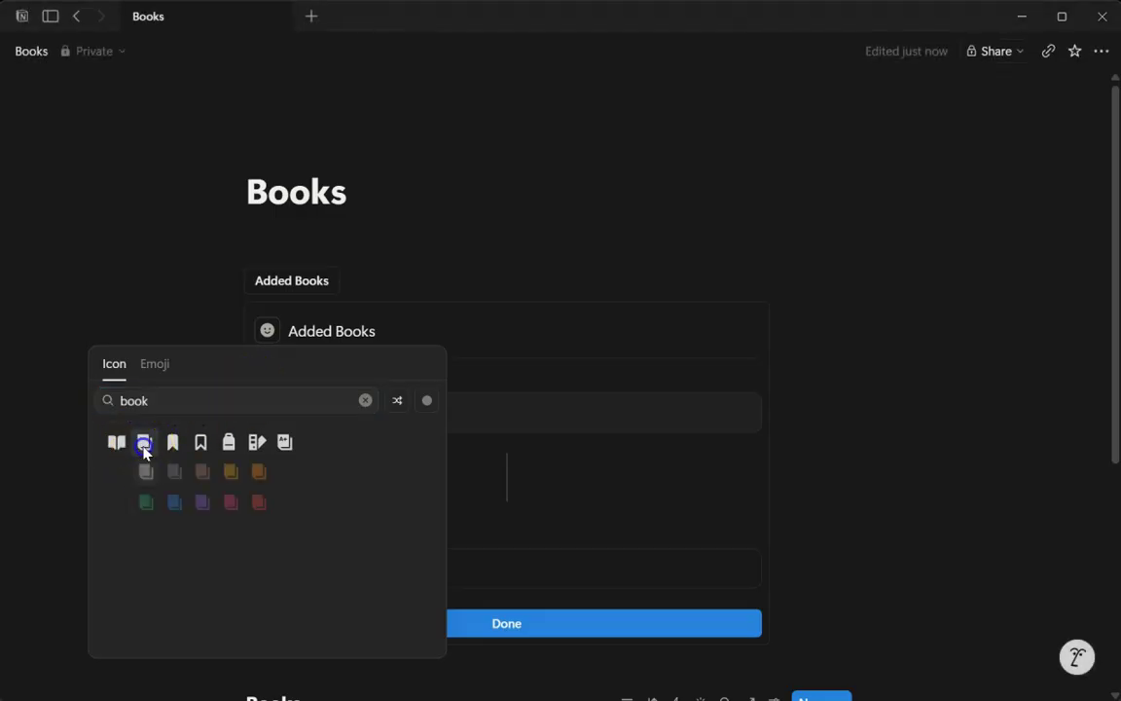
pyautogui.click(146, 505)
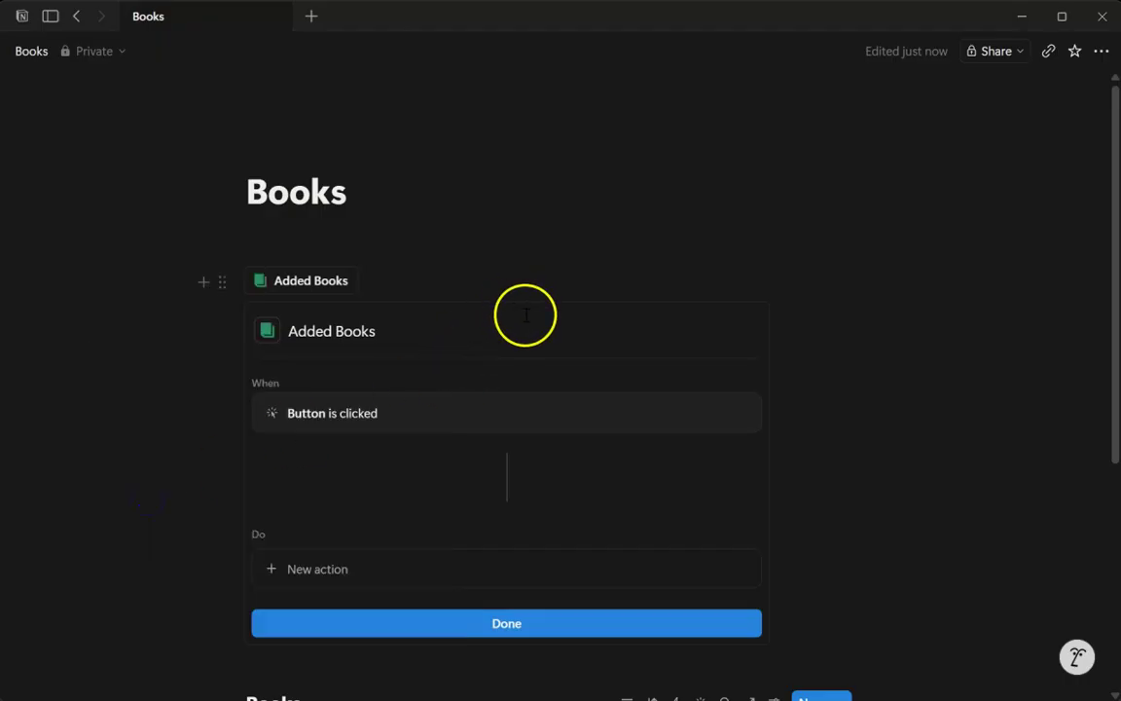
# Give the button an Add page to action with the Books database as its data source
pyautogui.scroll(-1, 525, 313)
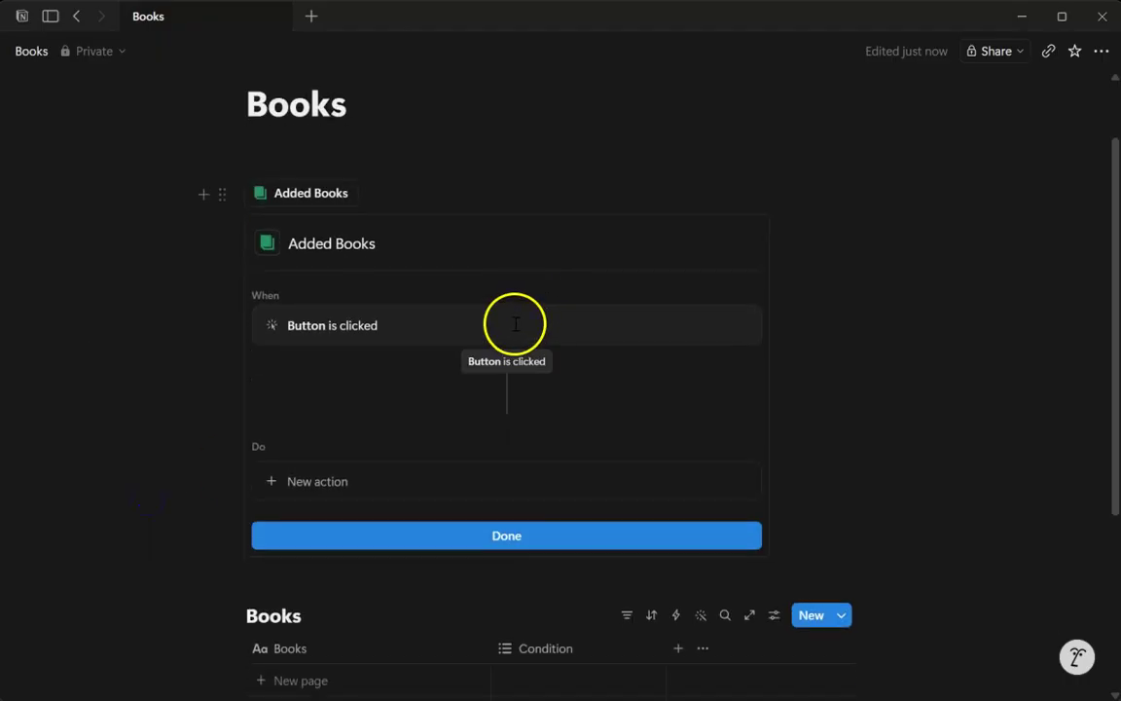
pyautogui.click(321, 487)
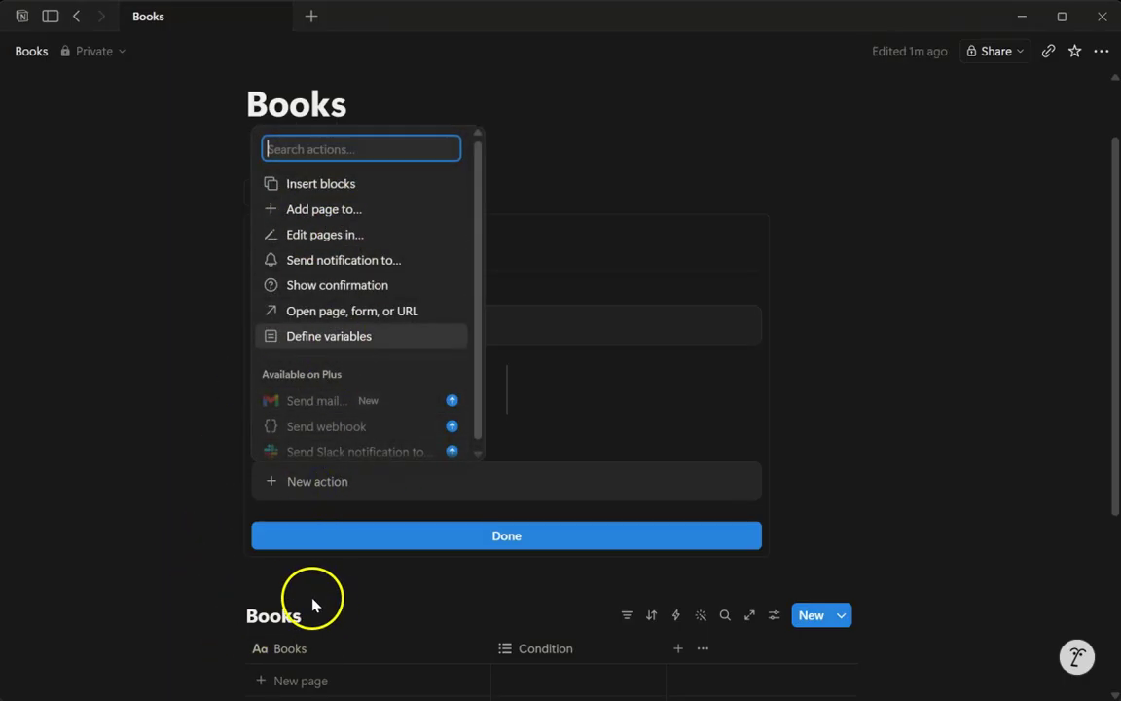
pyautogui.click(326, 211)
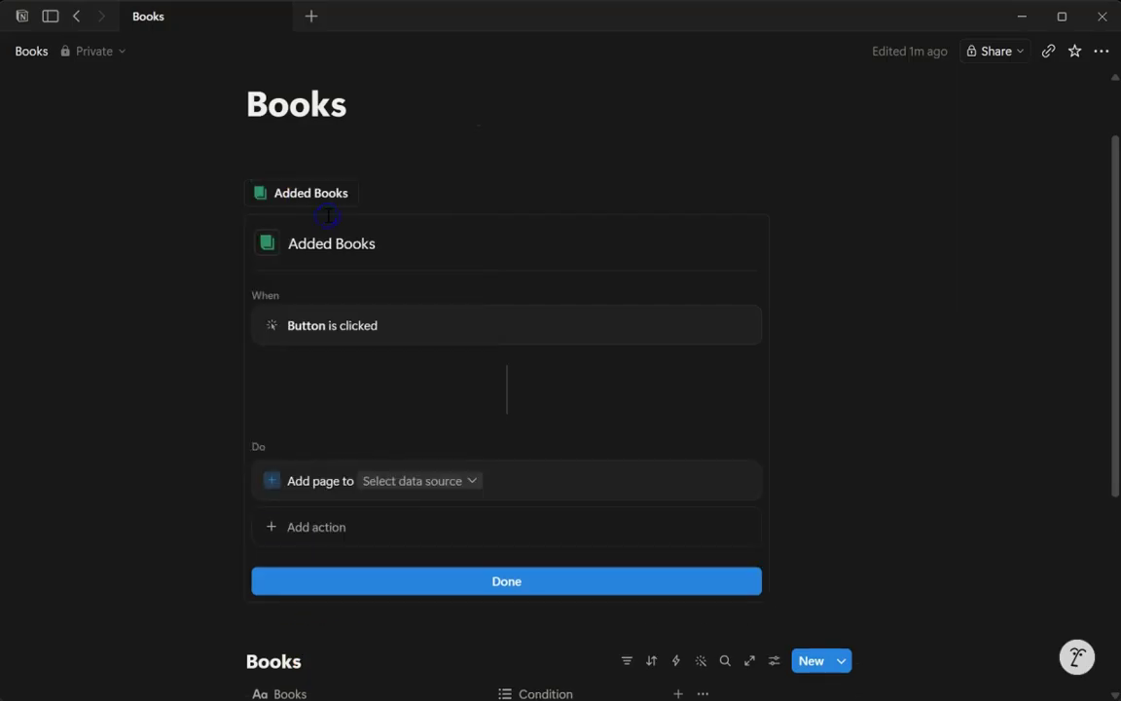
pyautogui.click(453, 486)
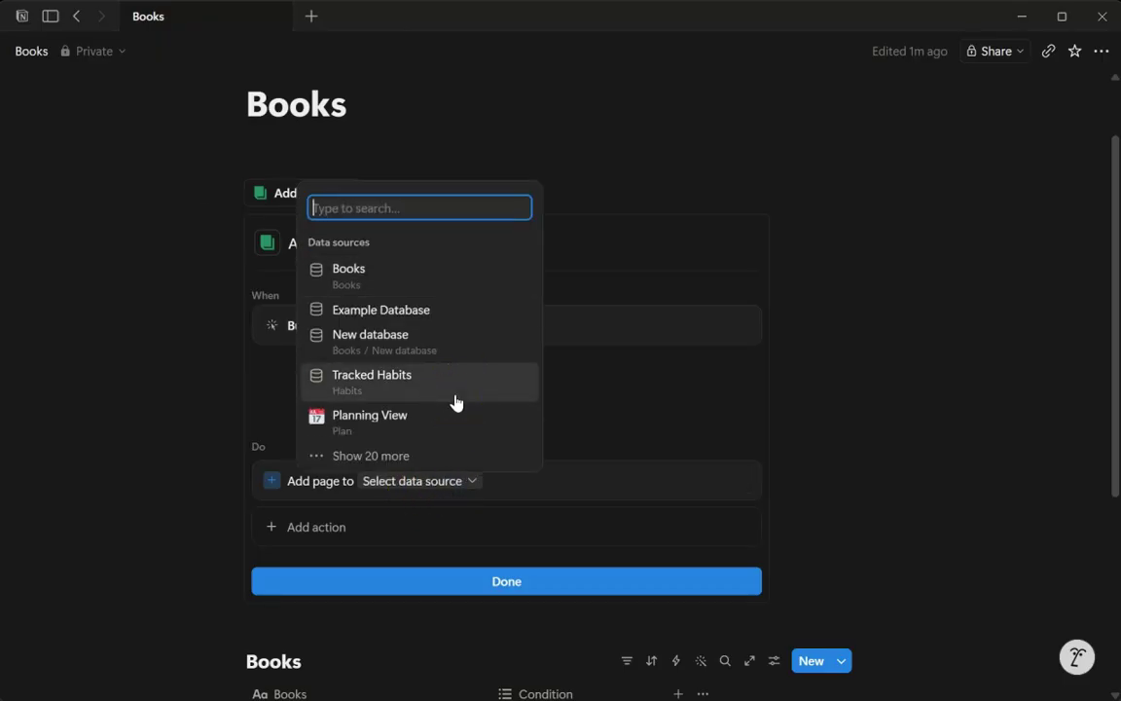
pyautogui.write('boo')
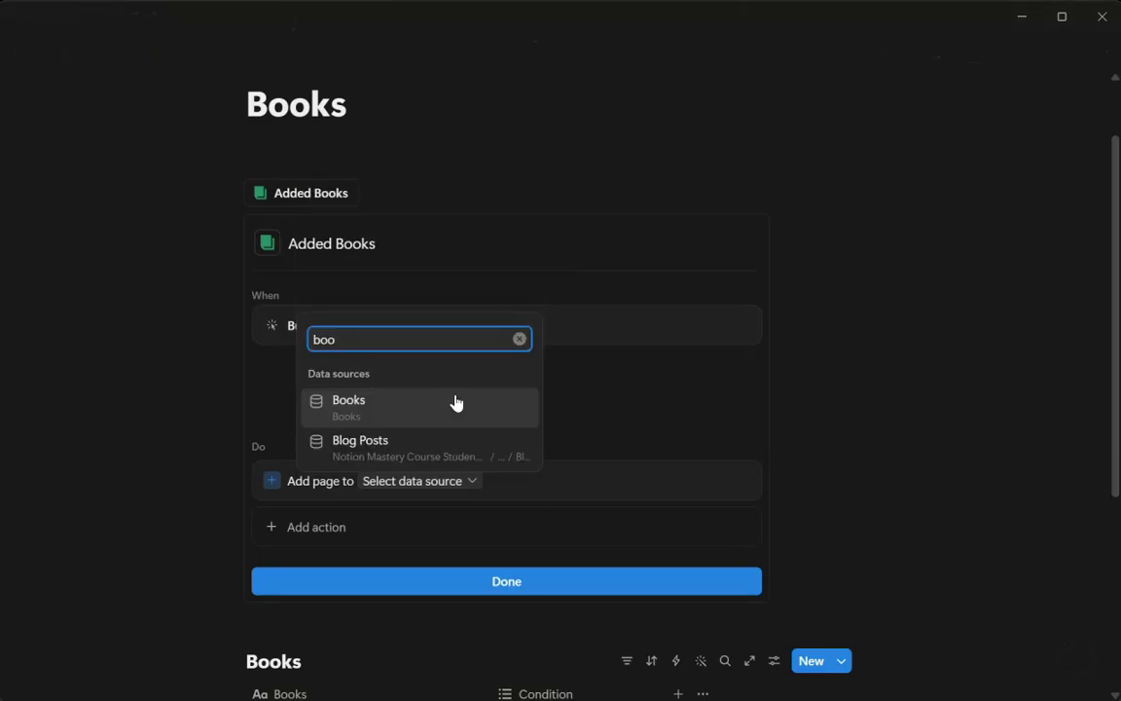
pyautogui.click(346, 409)
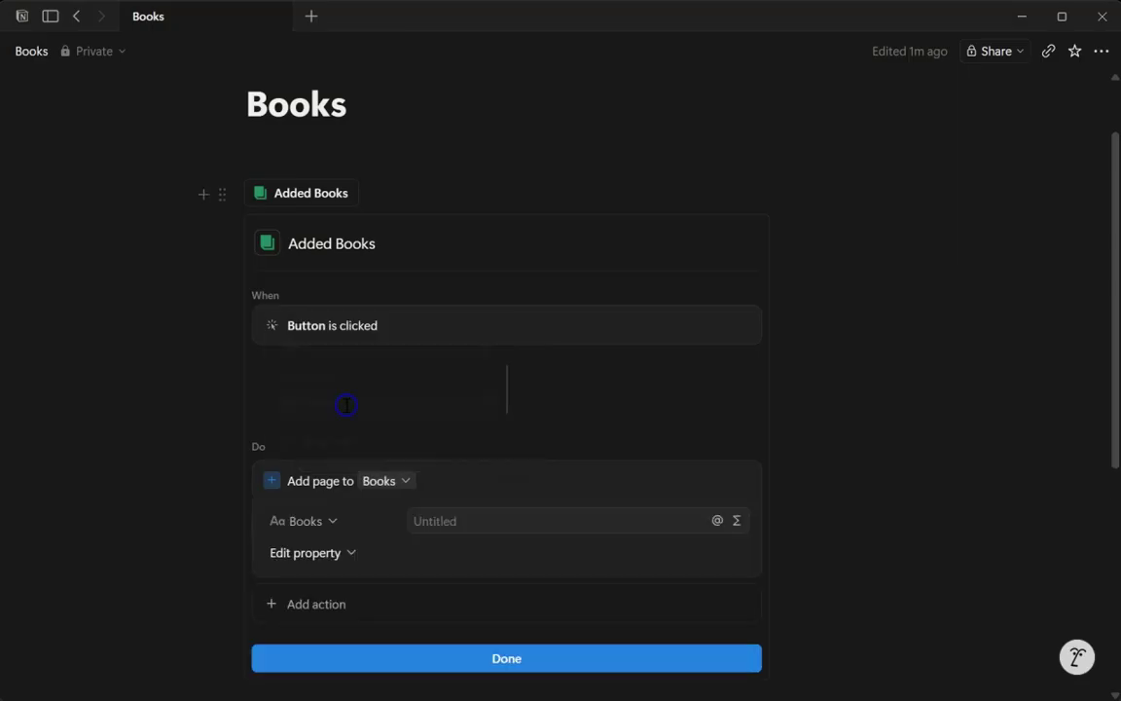
# Set the title of pages added by the button to New Books
pyautogui.scroll(-3, 390, 389)
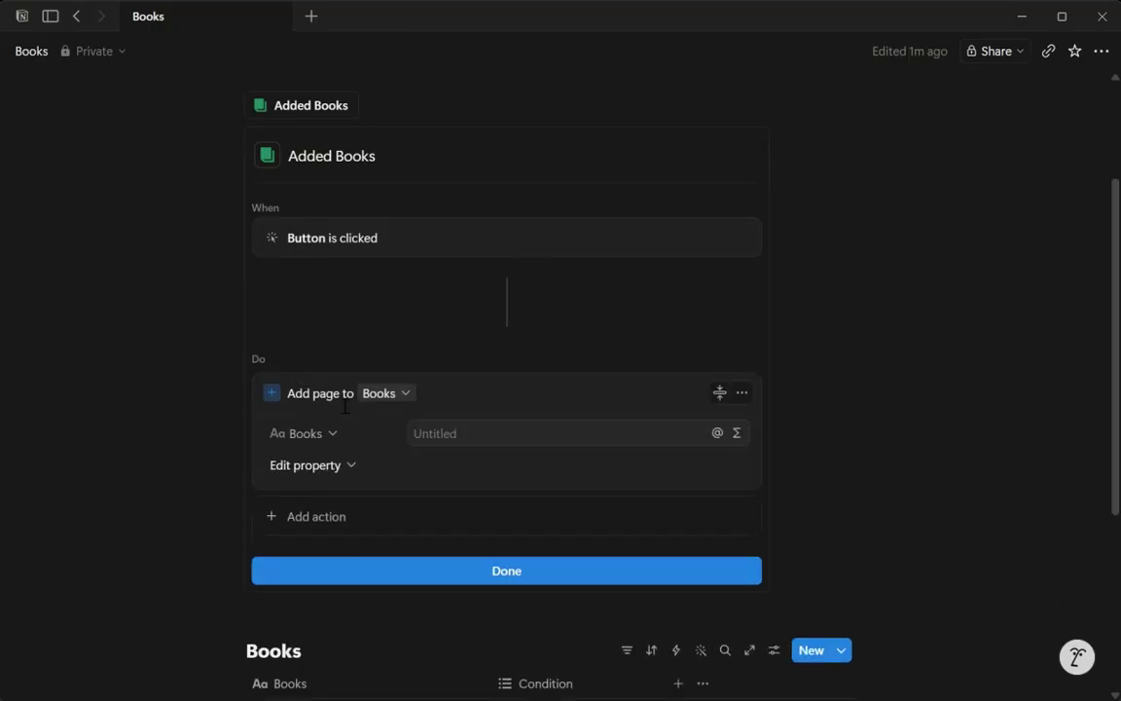
pyautogui.click(445, 347)
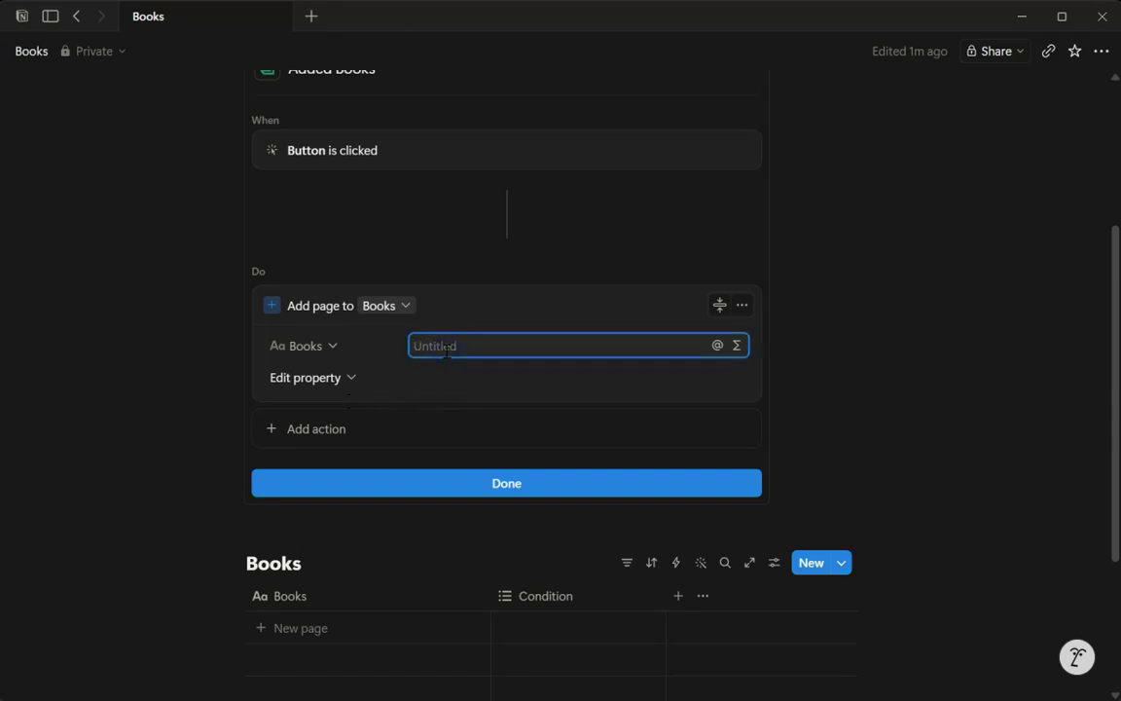
pyautogui.write('New Books')
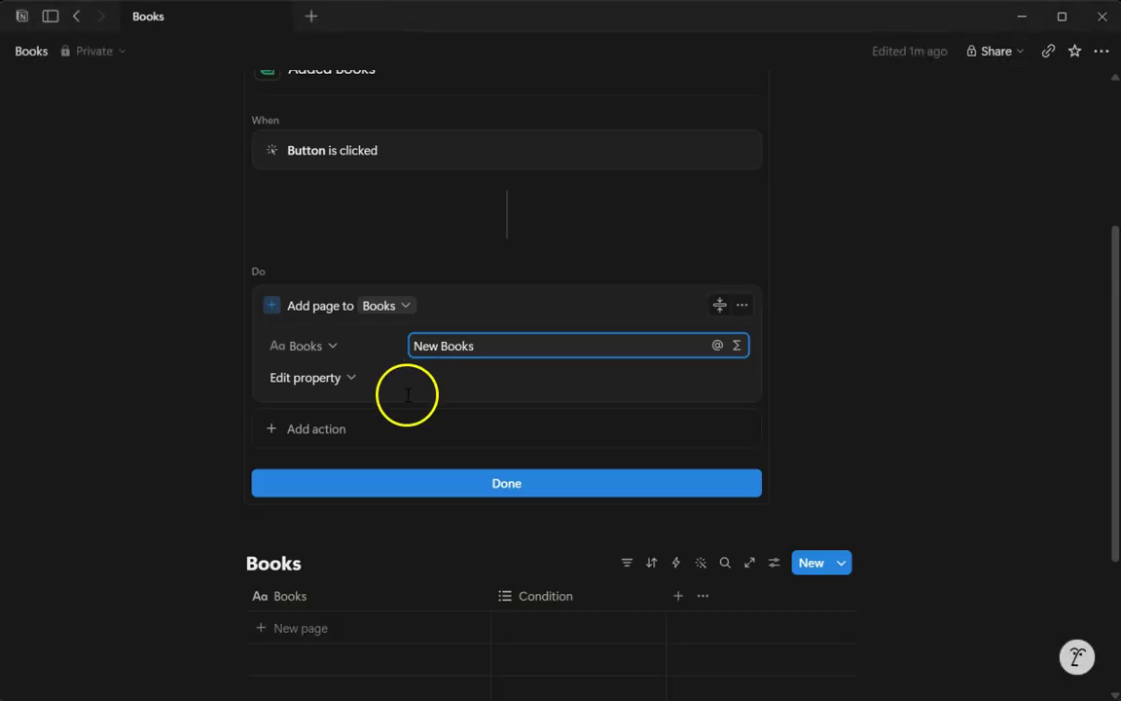
# Include the Condition property in the button's Add page action and check its selectable values
pyautogui.click(339, 385)
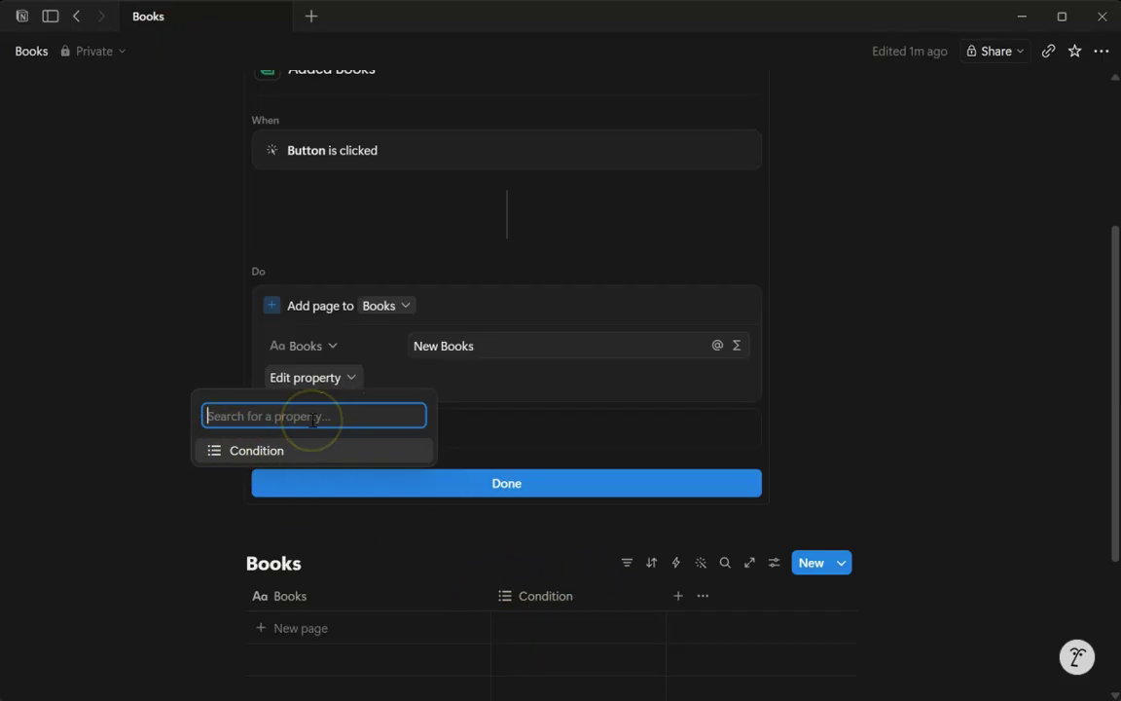
pyautogui.click(295, 453)
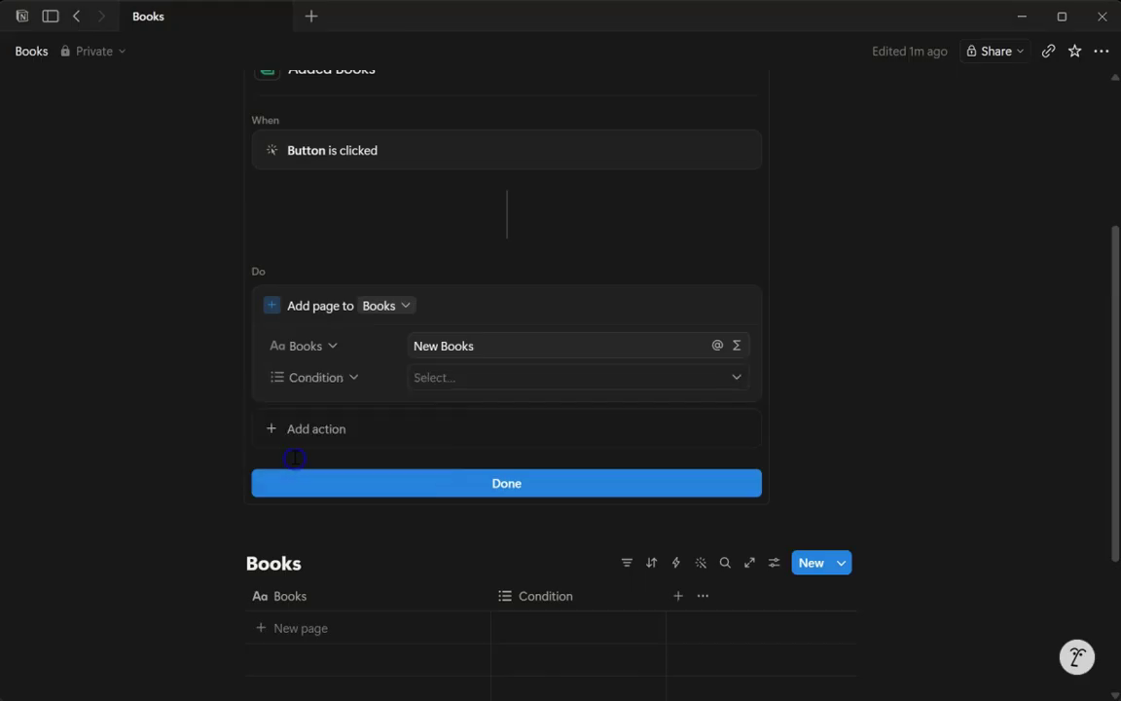
pyautogui.click(484, 381)
pyautogui.click(789, 433)
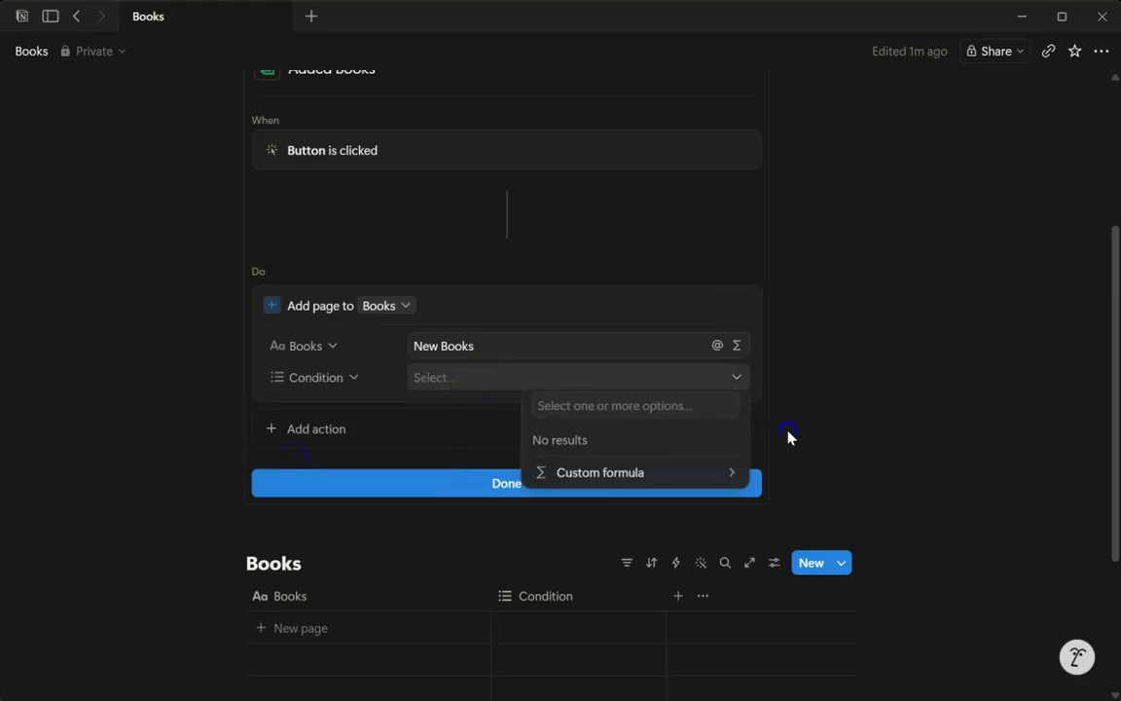
pyautogui.click(487, 379)
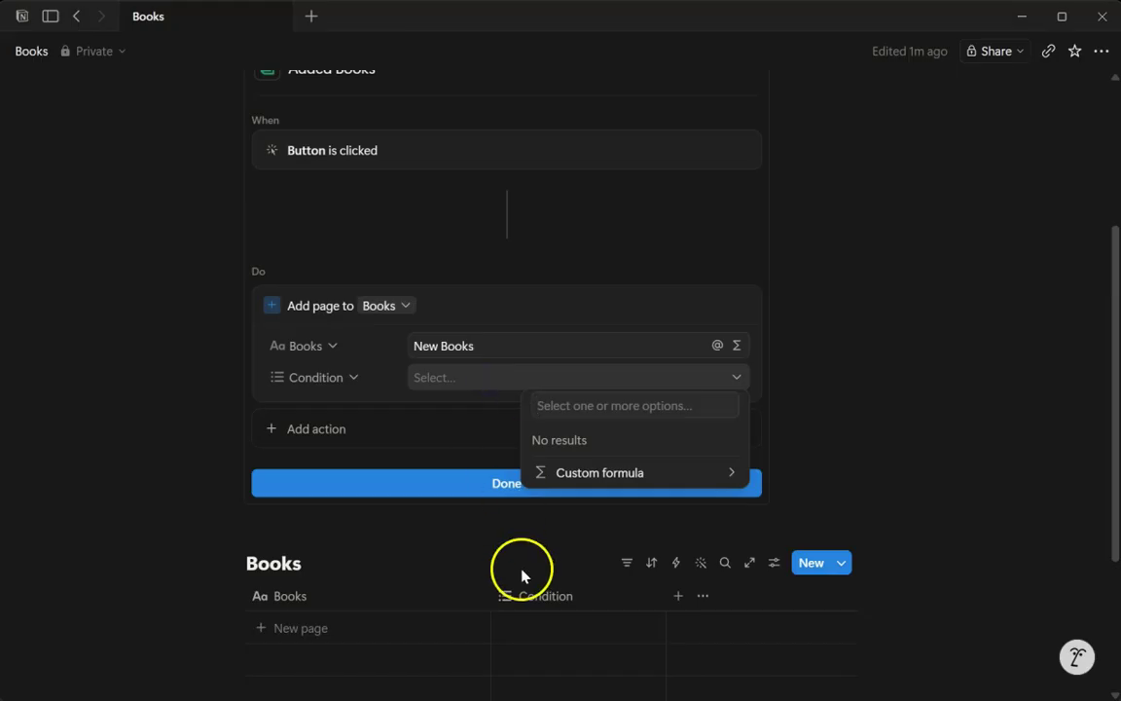
# Add a blank row to the Books database and create the Condition options New and Excellent in it
pyautogui.click(553, 632)
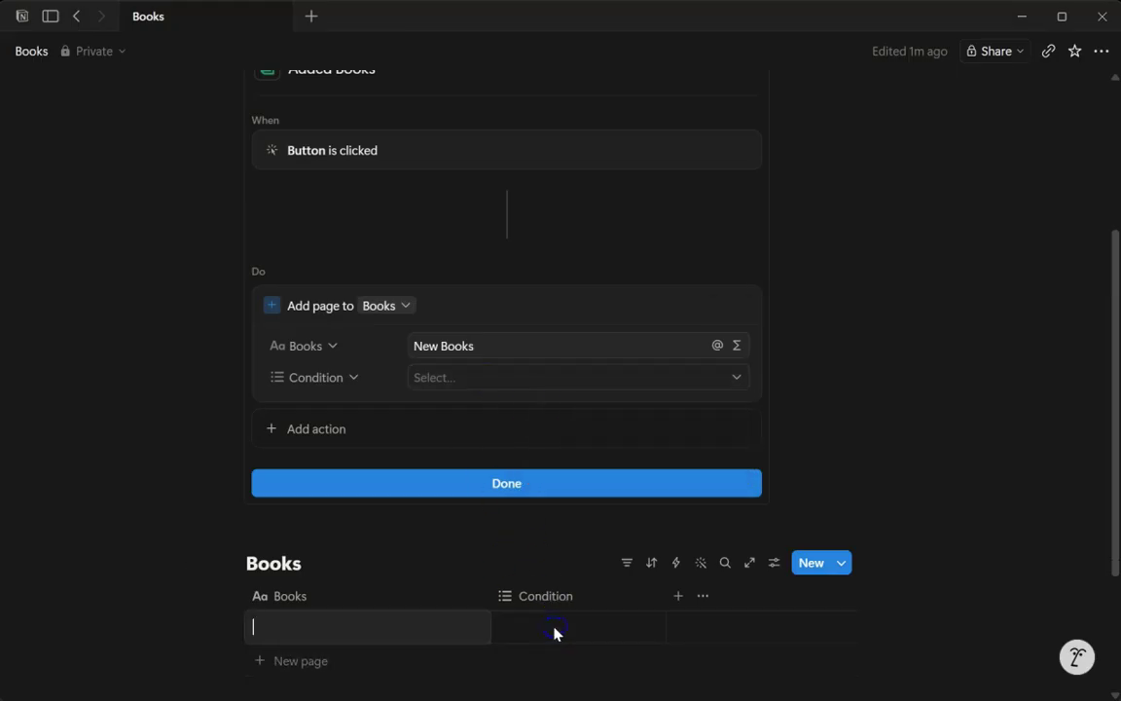
pyautogui.click(563, 628)
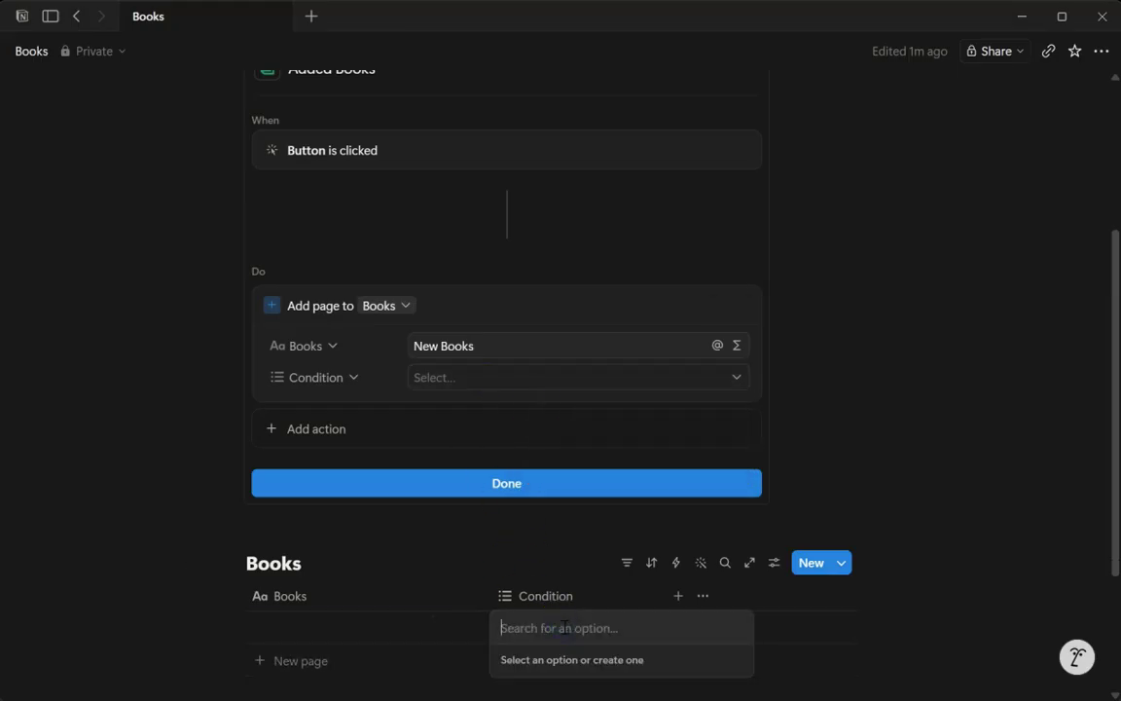
pyautogui.write('New')
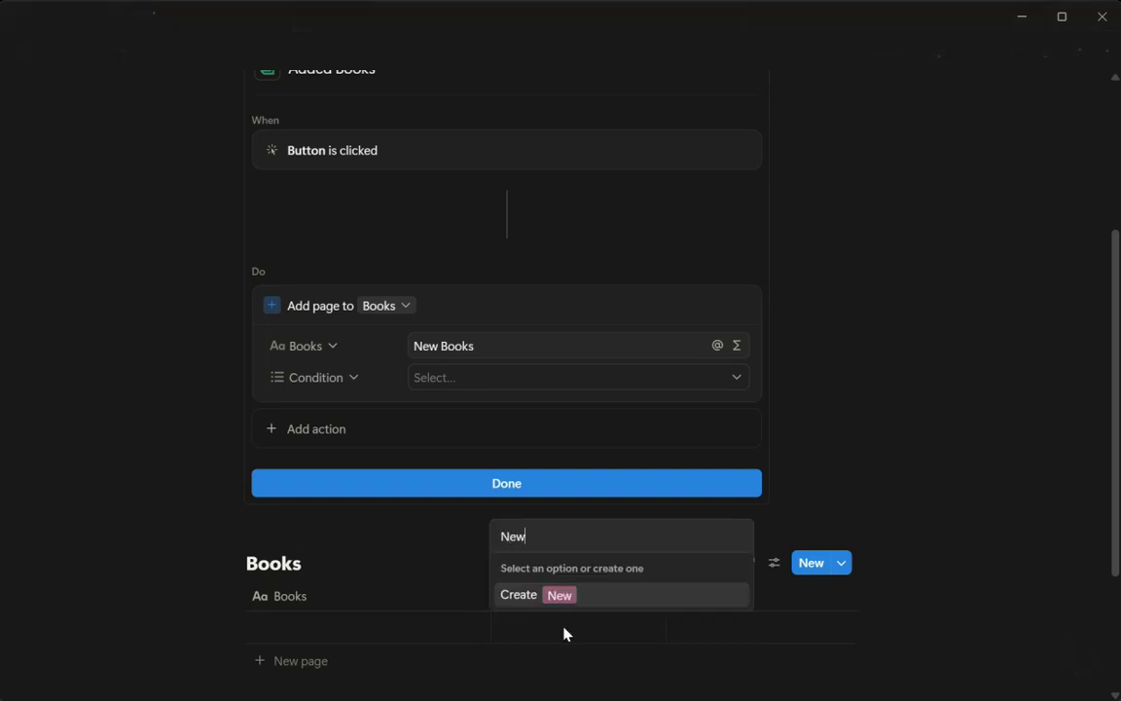
pyautogui.press('Return')
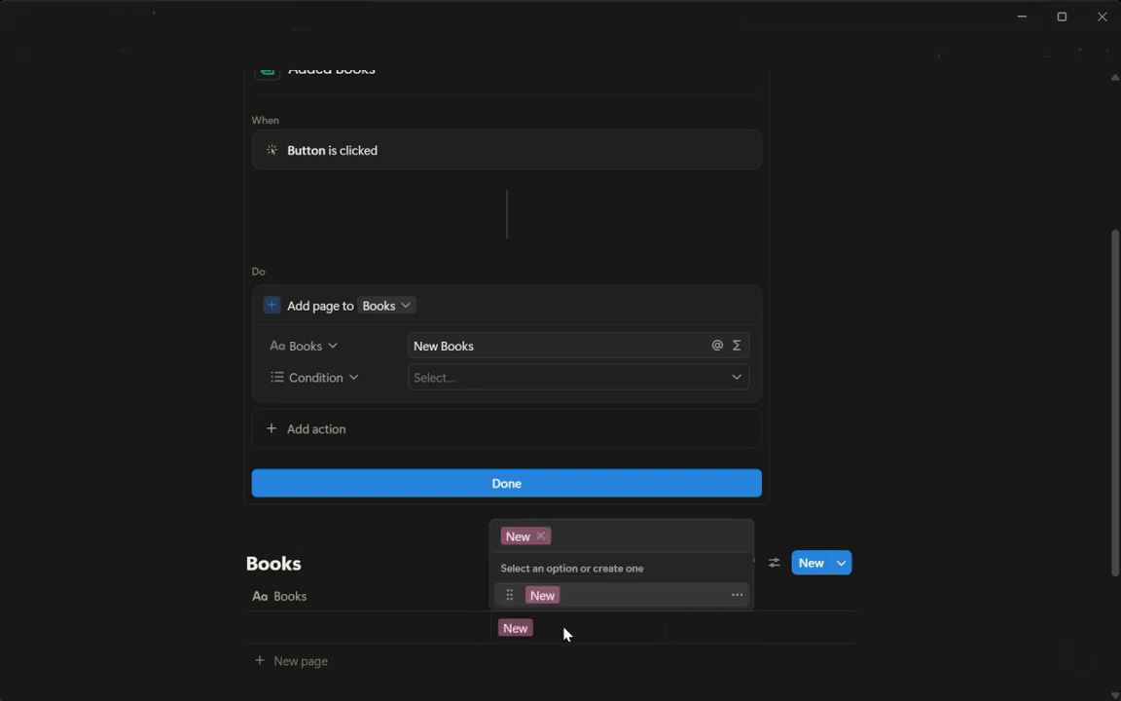
pyautogui.write('E')
pyautogui.write('xcellent')
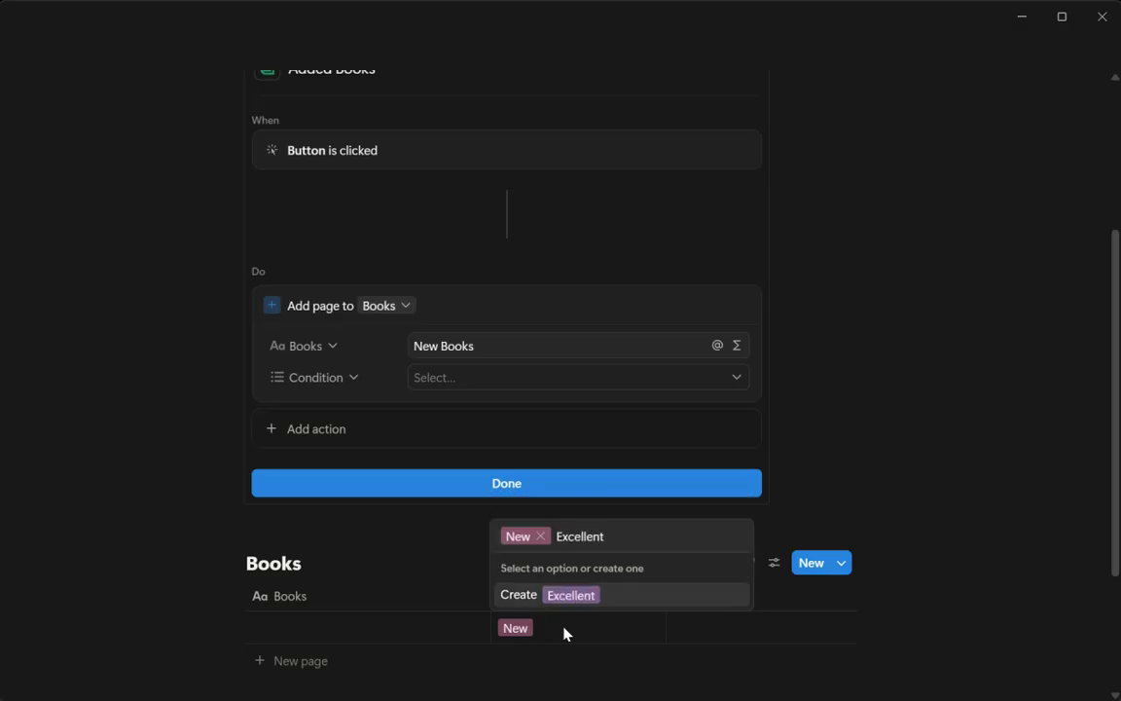
pyautogui.press('Return')
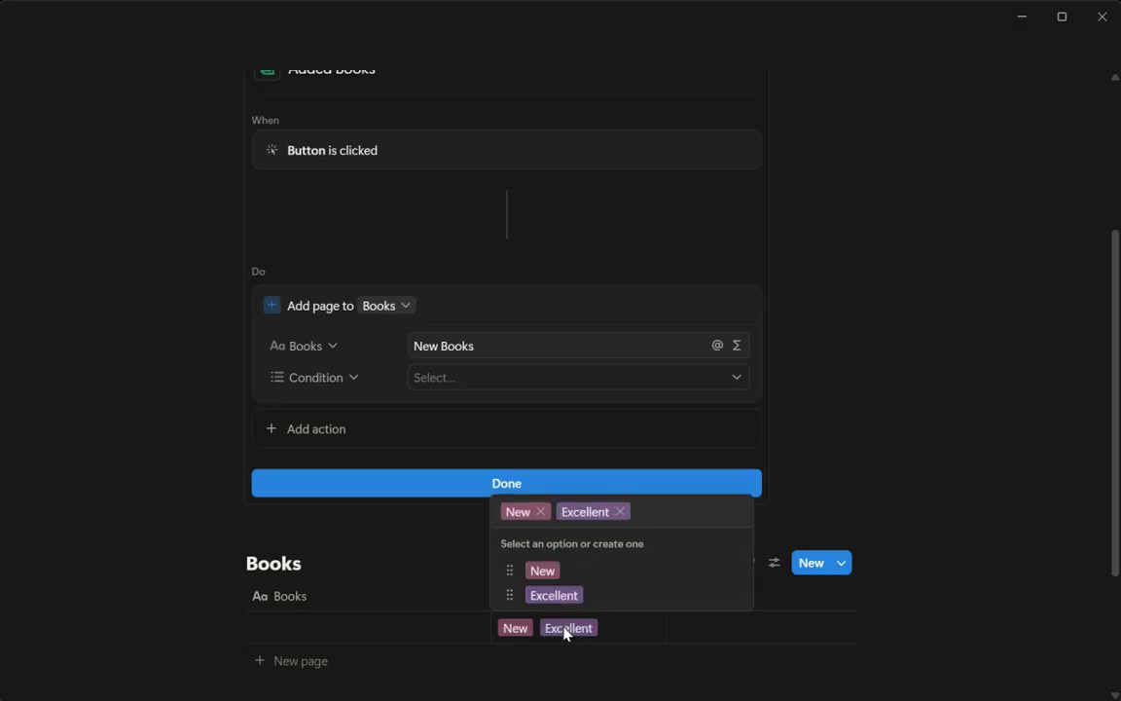
# Create two further Condition options, Good and Acceptable, in the same row of the Books database
pyautogui.write('go')
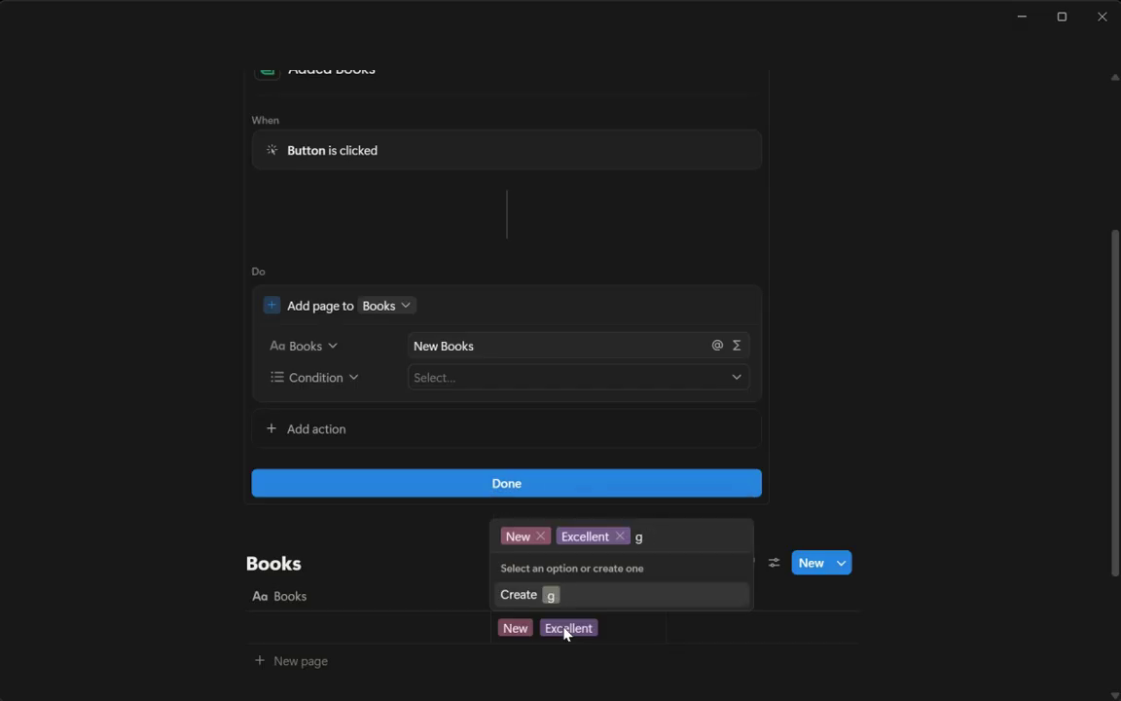
pyautogui.press('BackSpace')
pyautogui.write('Good')
pyautogui.press('Return')
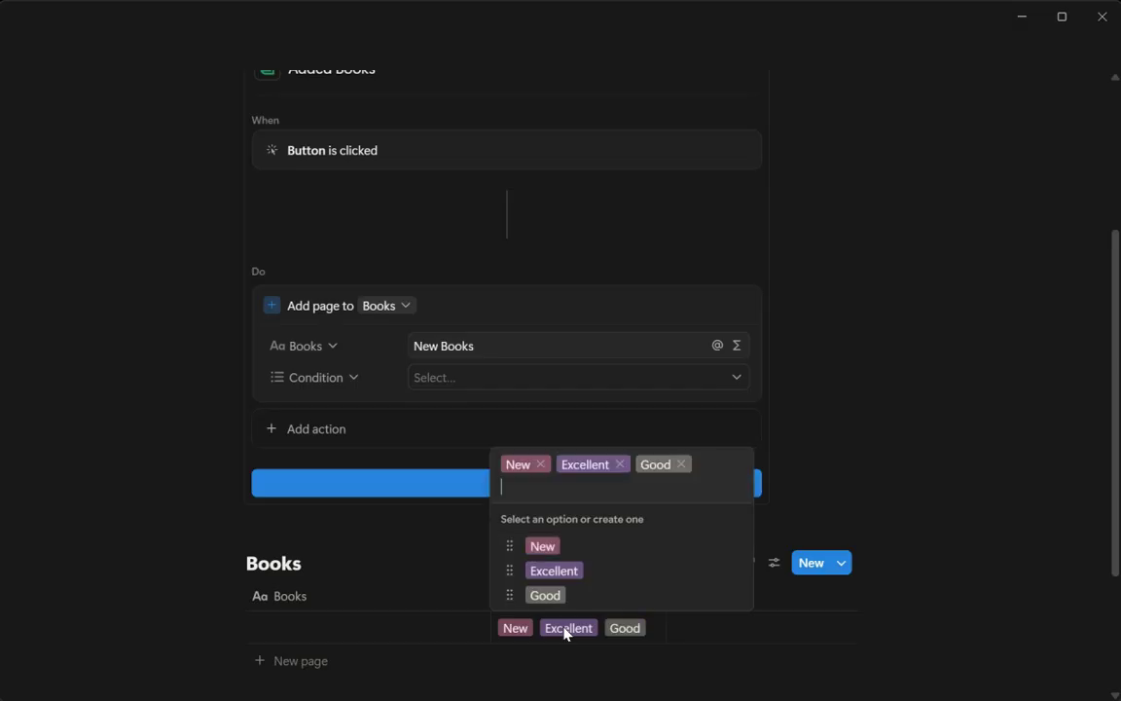
pyautogui.write('Acceptable')
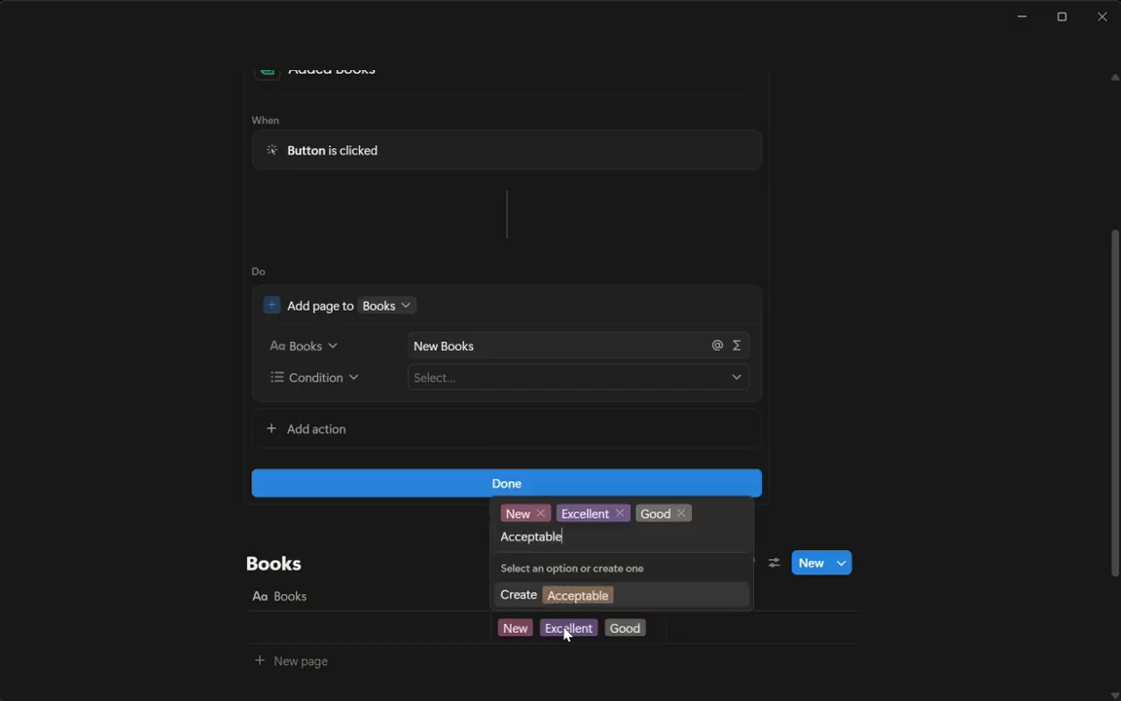
pyautogui.press('Return')
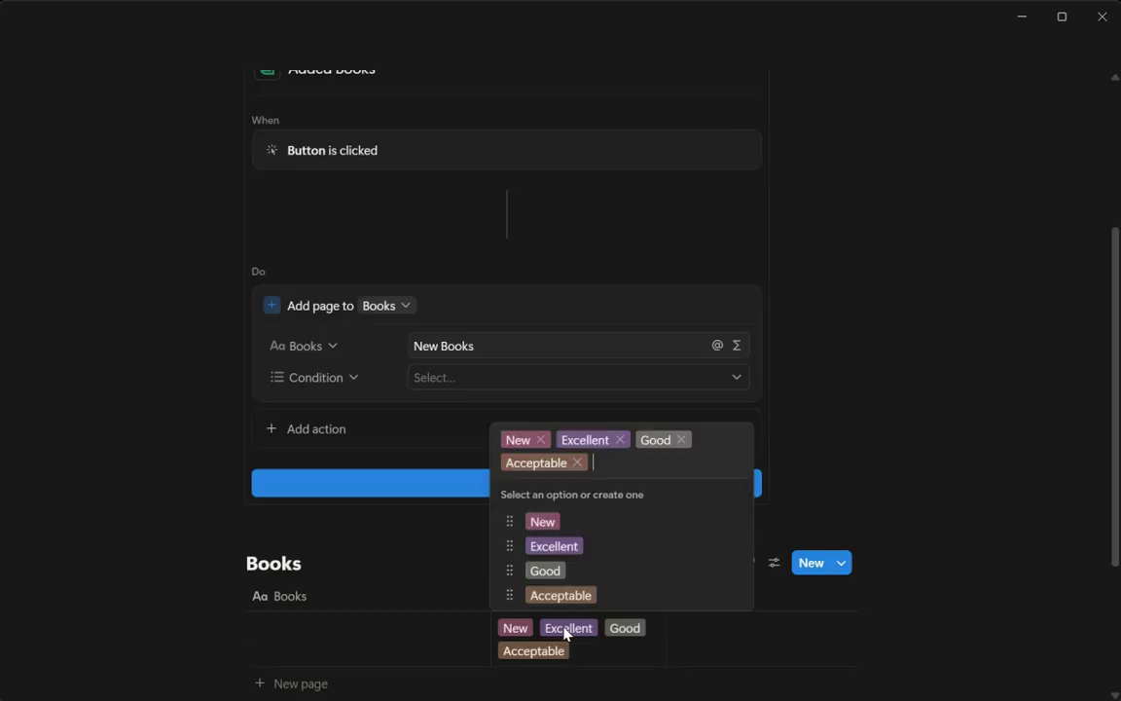
pyautogui.click(843, 425)
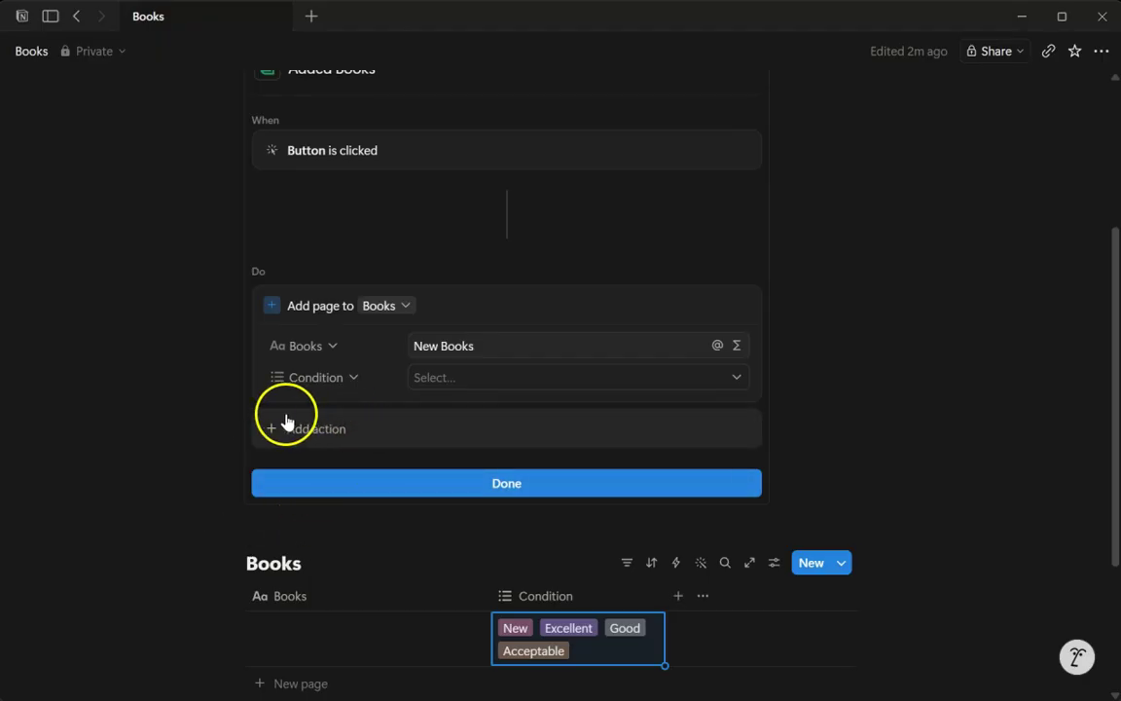
# Add an action that opens the newly added page in Side peek, and finish the button's setup
pyautogui.click(317, 429)
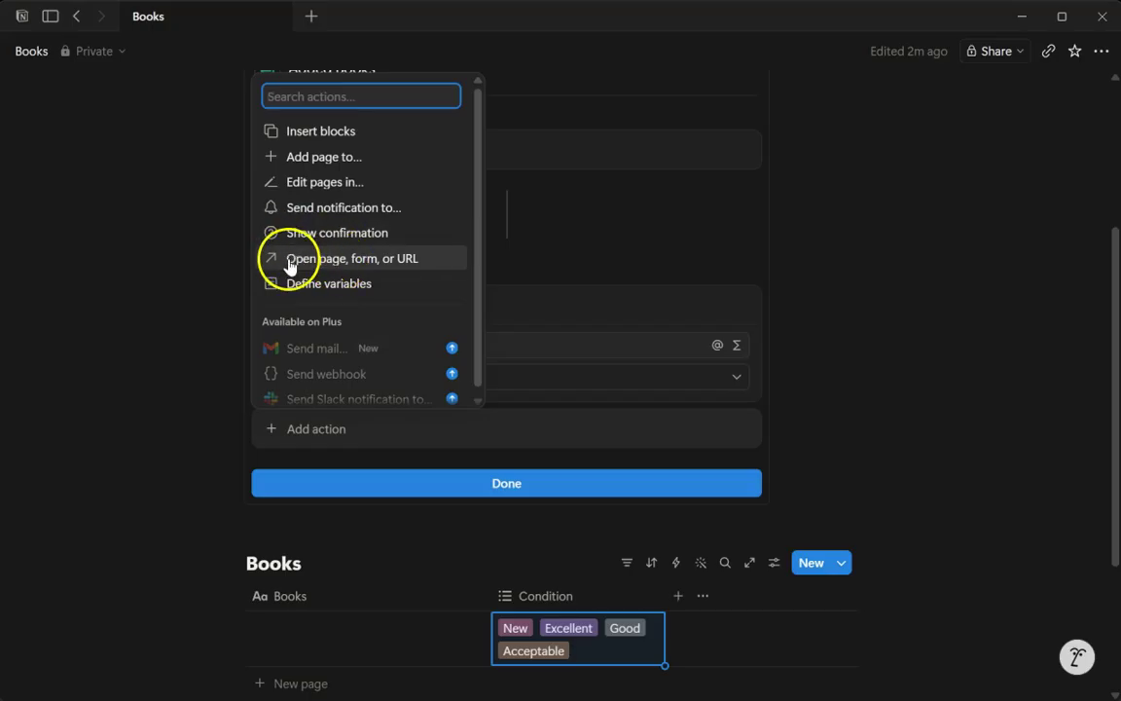
pyautogui.click(340, 261)
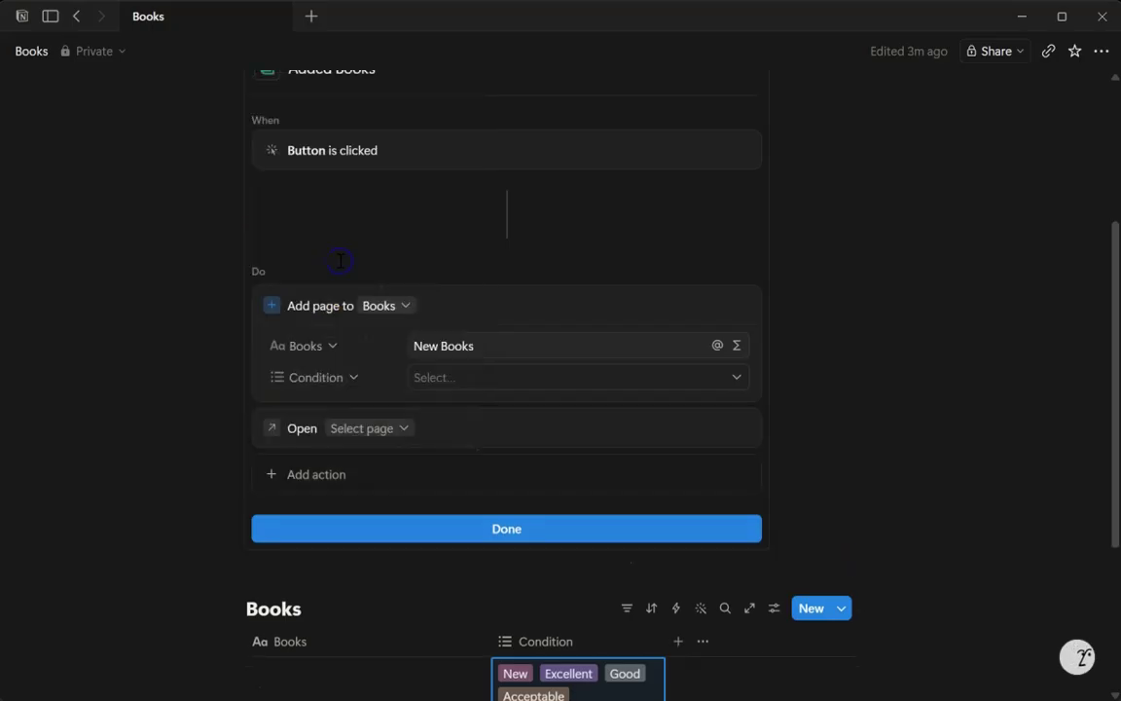
pyautogui.click(403, 430)
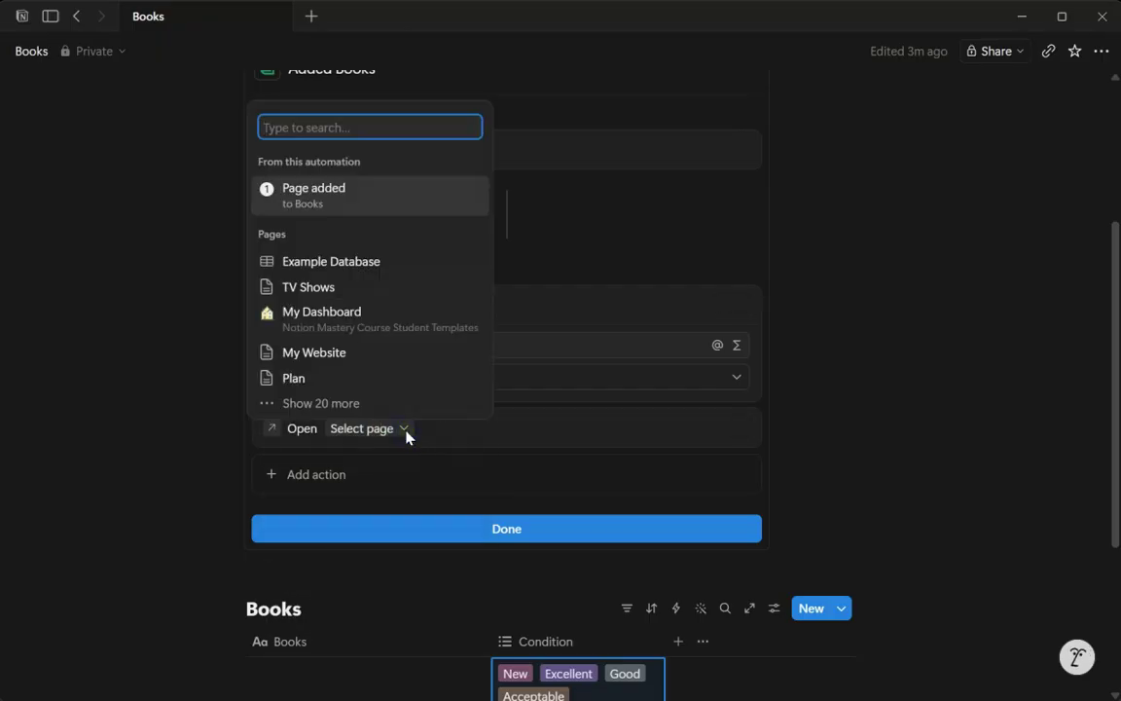
pyautogui.click(320, 189)
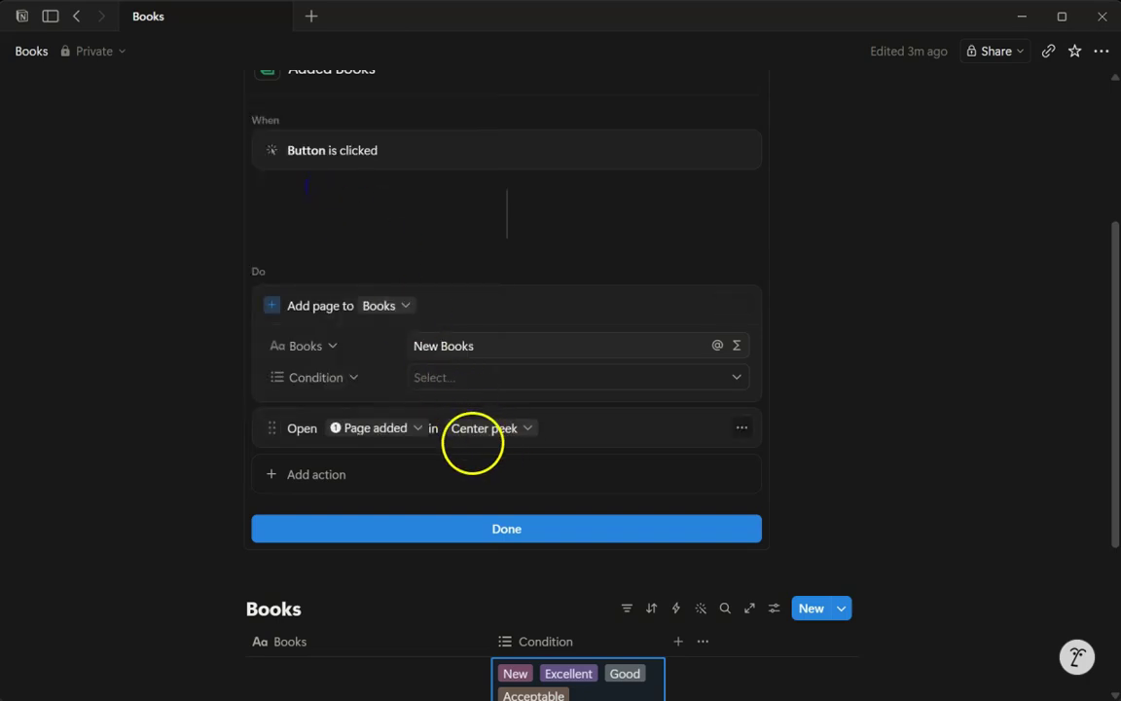
pyautogui.click(513, 432)
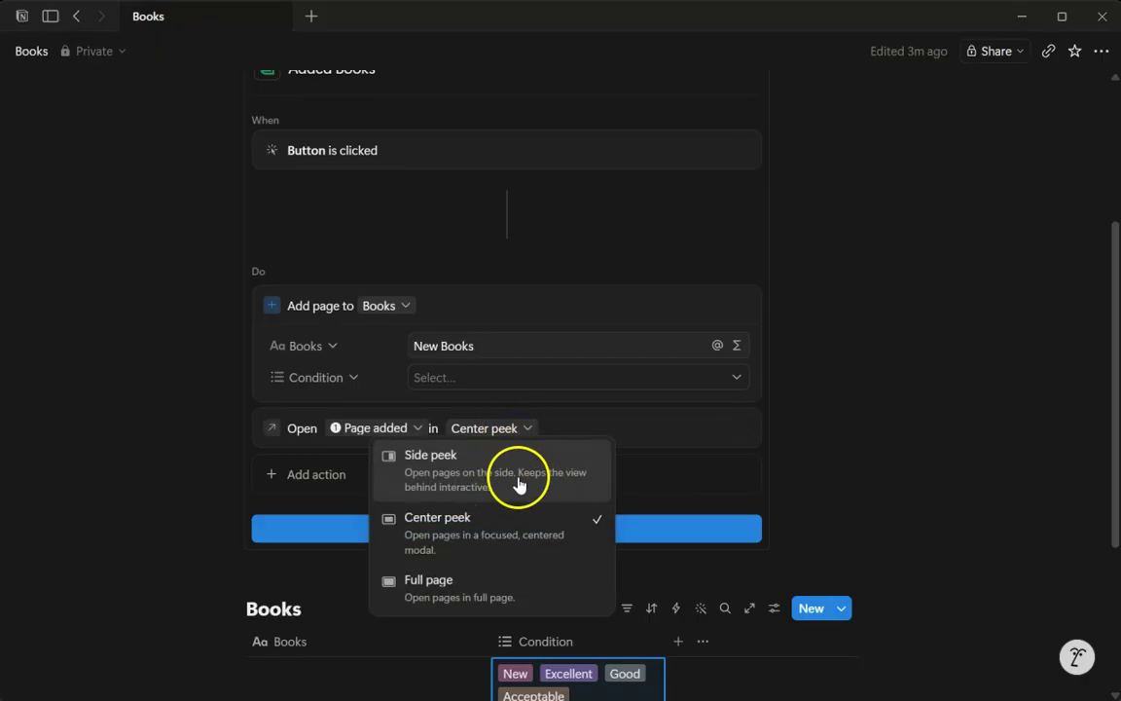
pyautogui.click(482, 470)
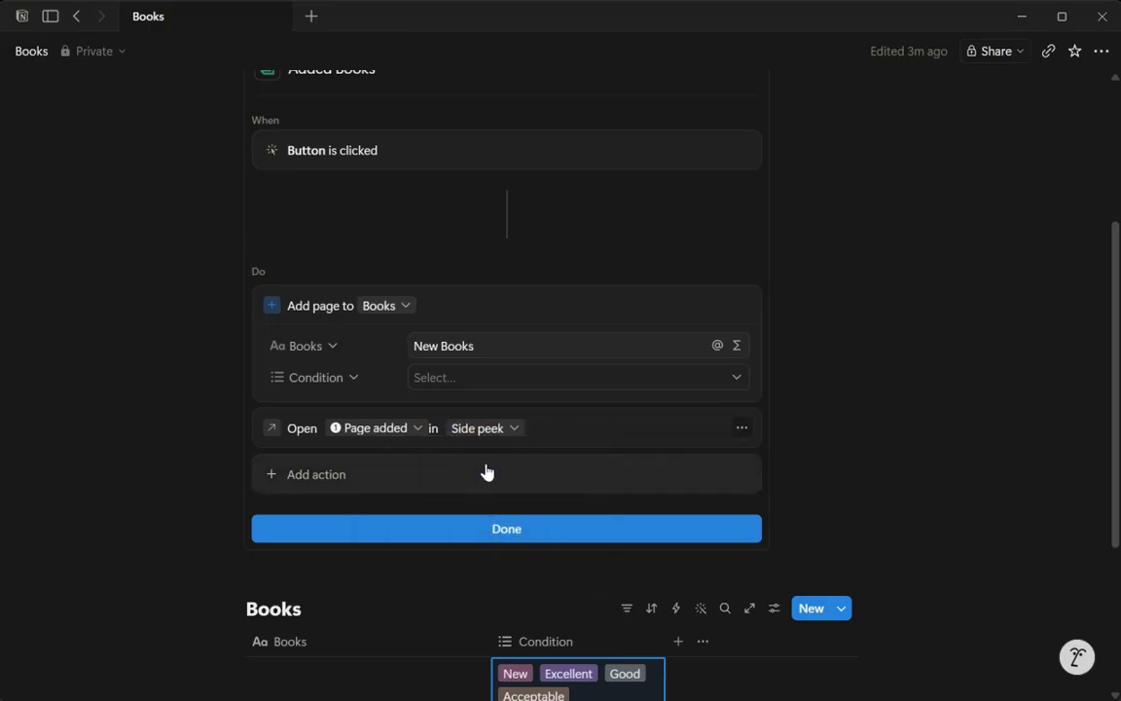
pyautogui.click(530, 531)
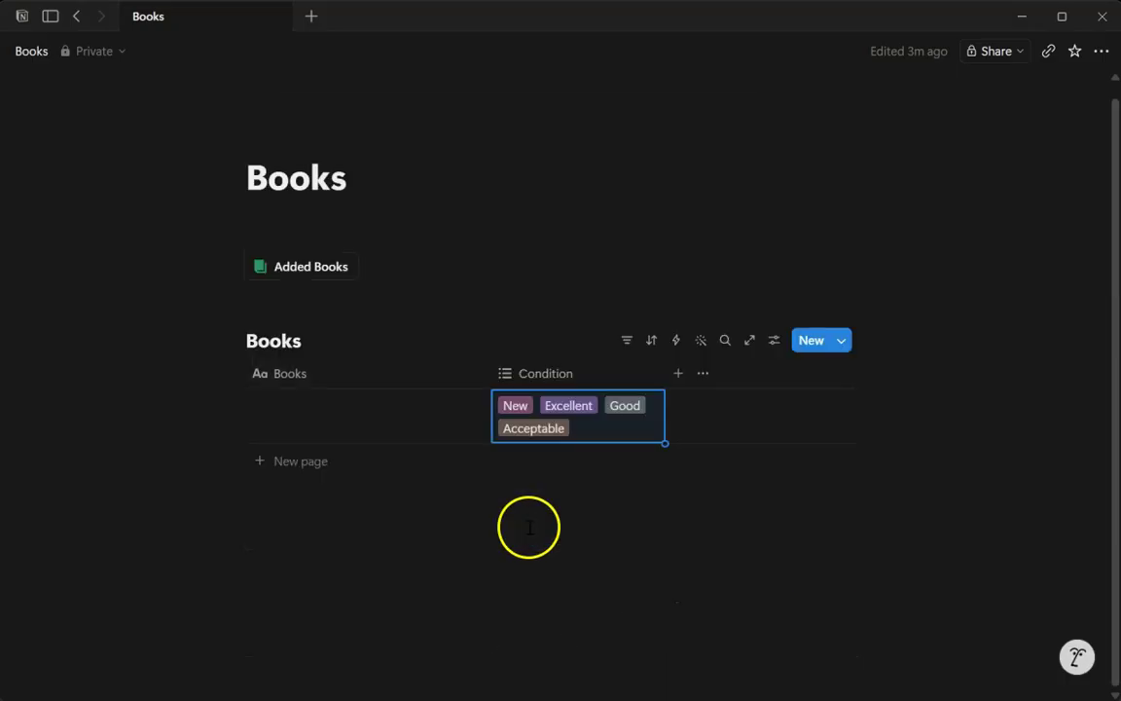
# Delete the untitled row that holds all the Condition options from the Books database
pyautogui.click(388, 528)
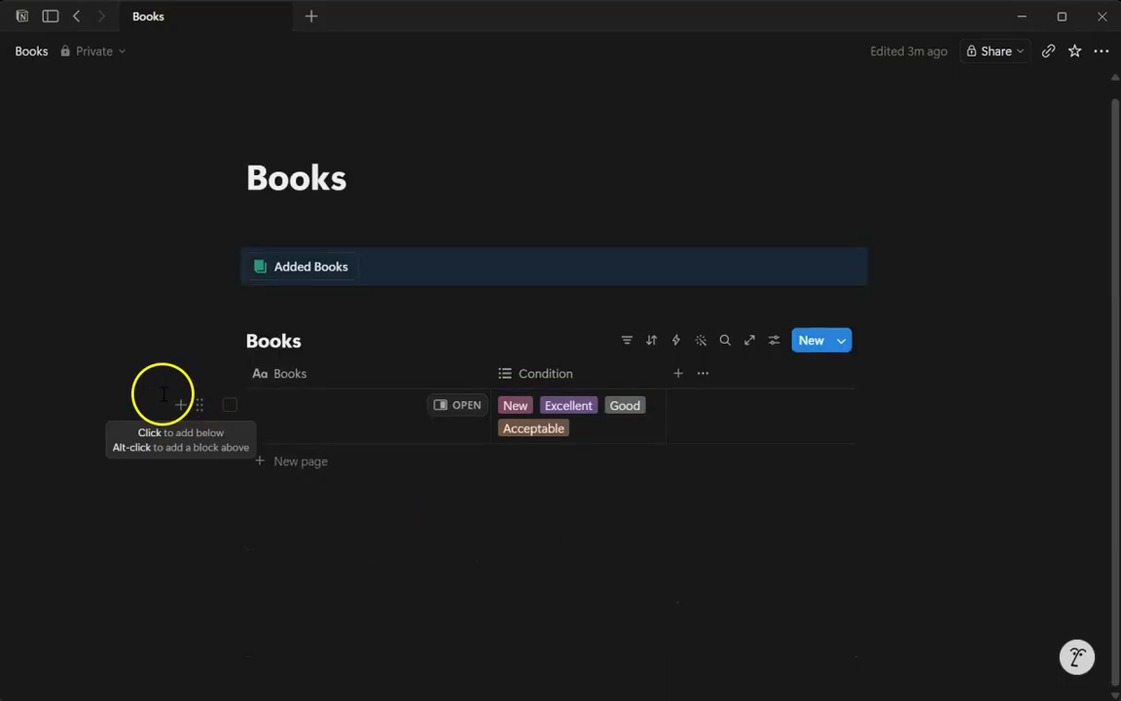
pyautogui.moveTo(131, 390); pyautogui.dragTo(882, 488)
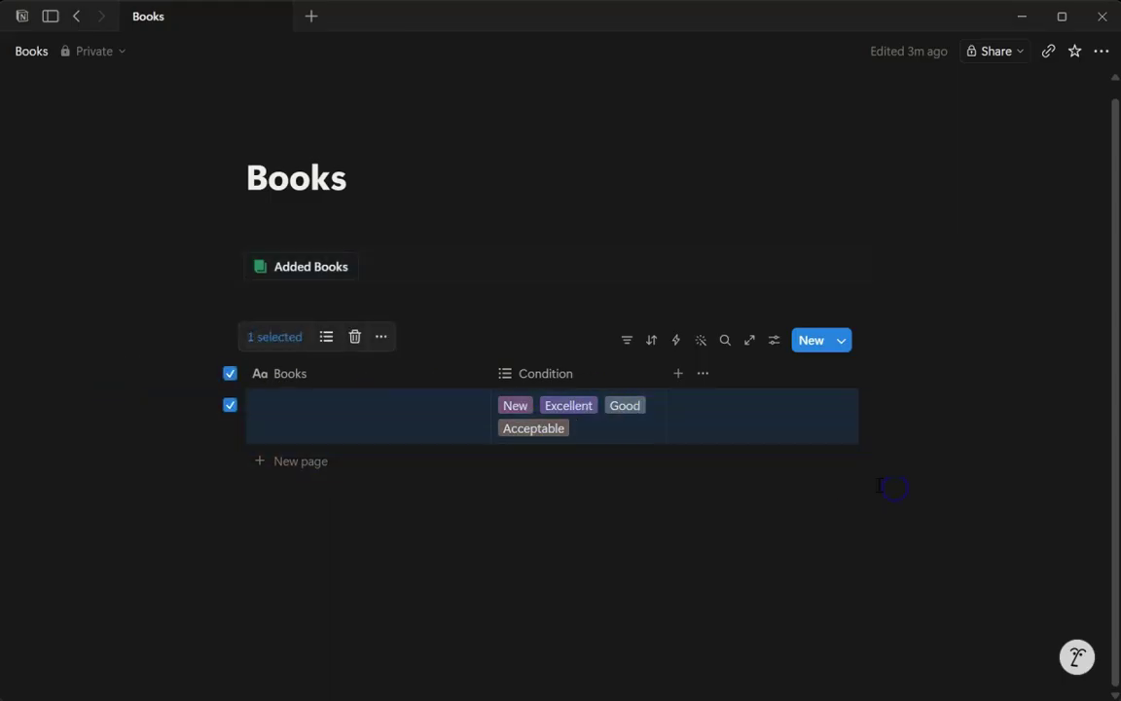
pyautogui.press('Delete')
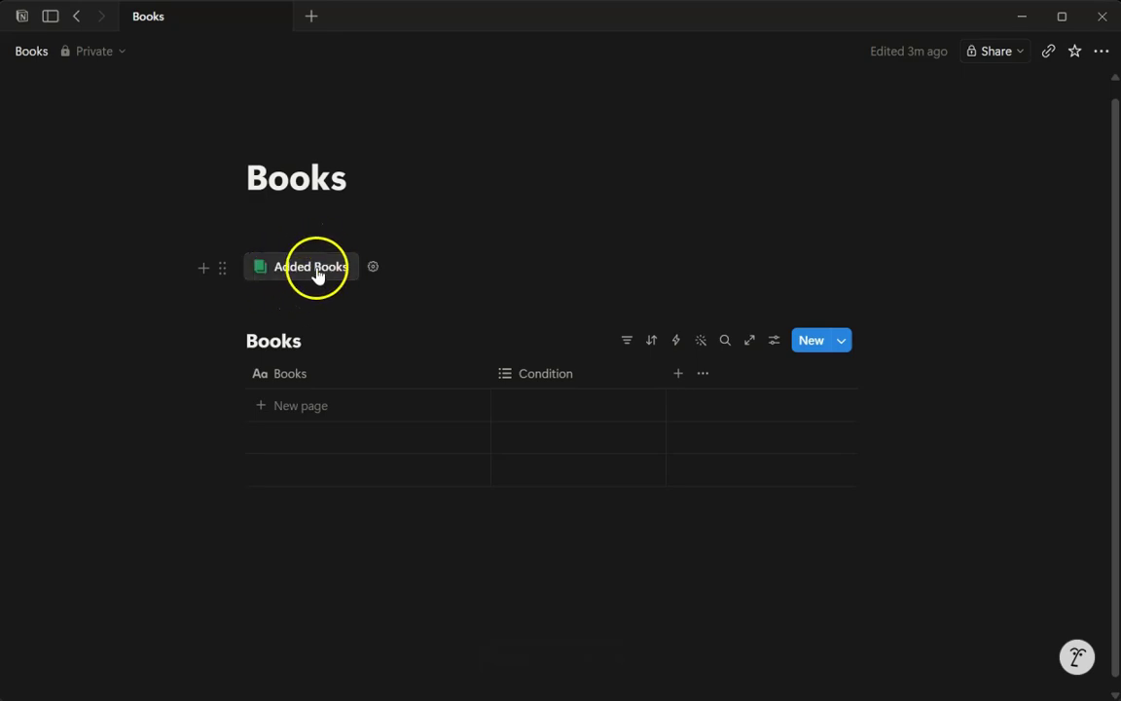
# Run the Added Books button and retitle the page it adds as Gone With The Wind
pyautogui.click(314, 268)
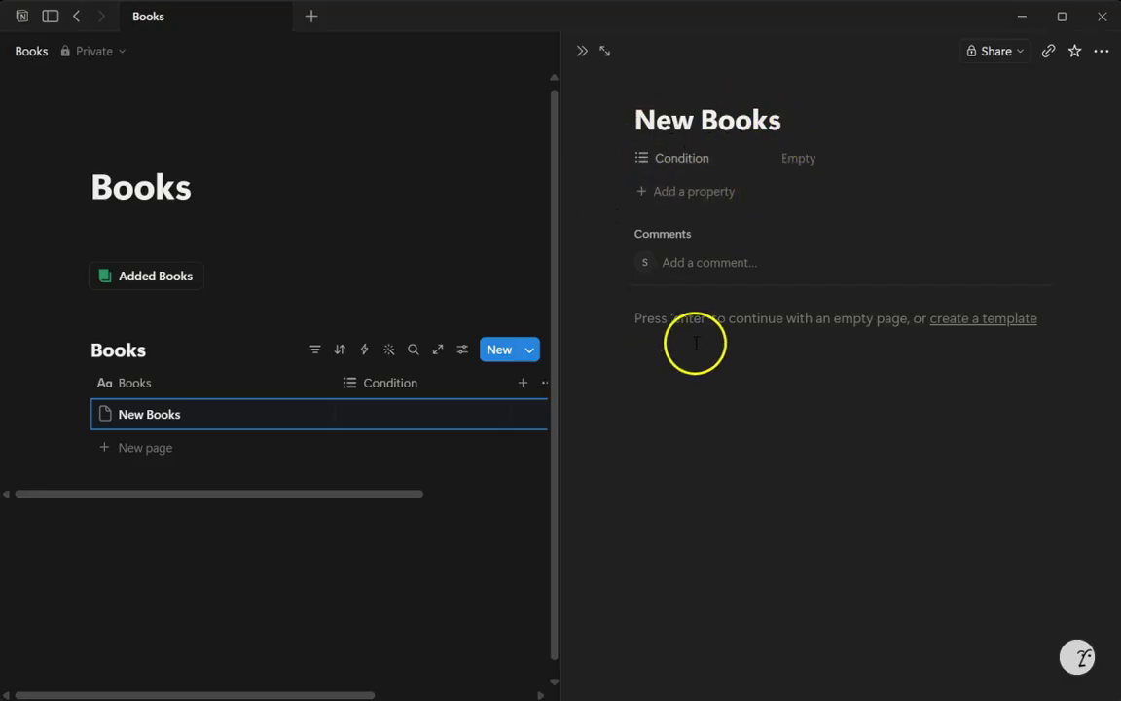
pyautogui.click(808, 113)
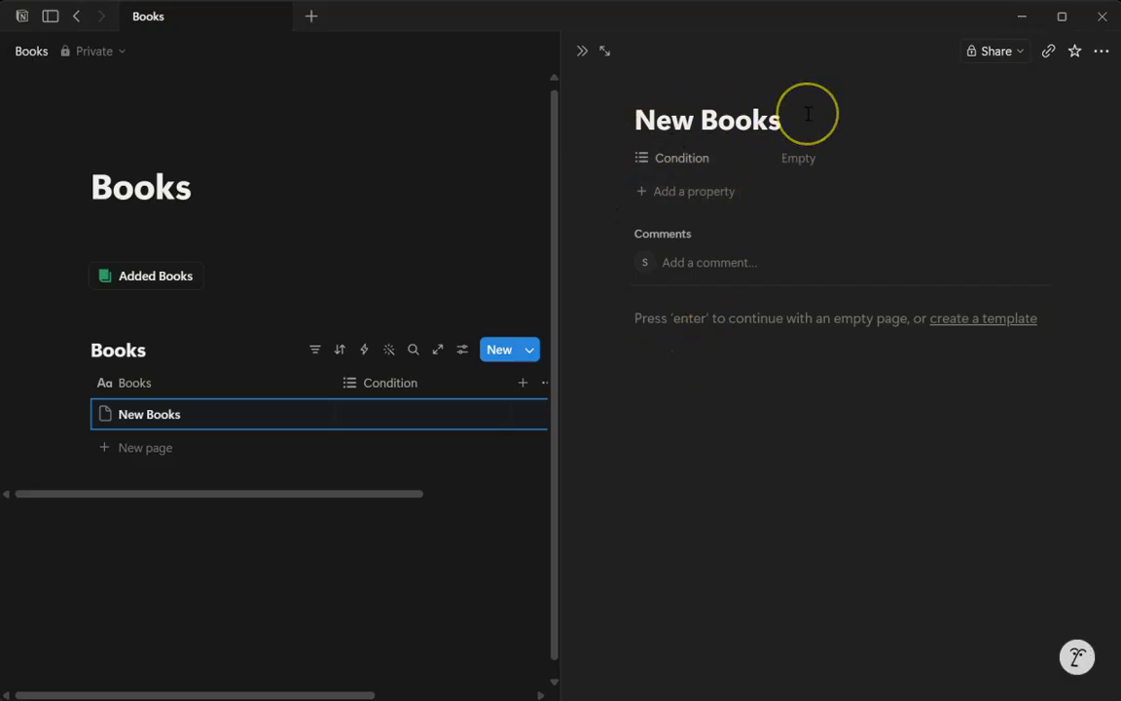
pyautogui.press('BackSpace')
pyautogui.press('BackSpace')
pyautogui.press('BackSpace')
pyautogui.press('BackSpace')
pyautogui.press('BackSpace')
pyautogui.press('BackSpace')
pyautogui.press('BackSpace')
pyautogui.press('BackSpace')
pyautogui.press('BackSpace')
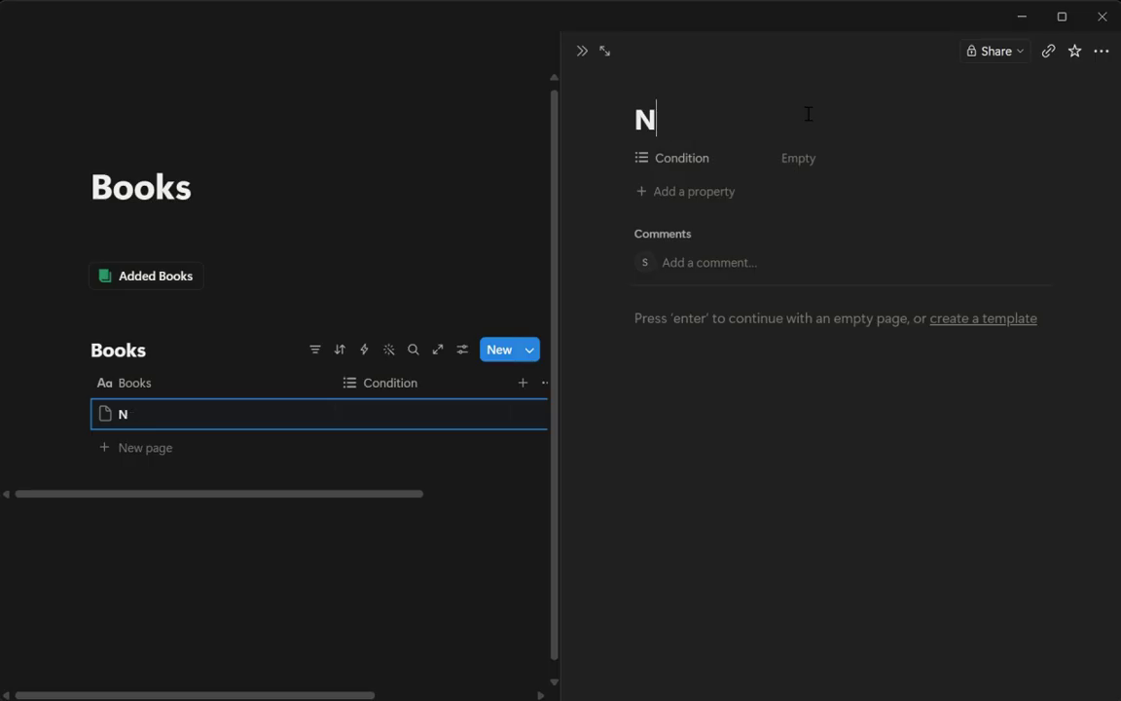
pyautogui.write('Go')
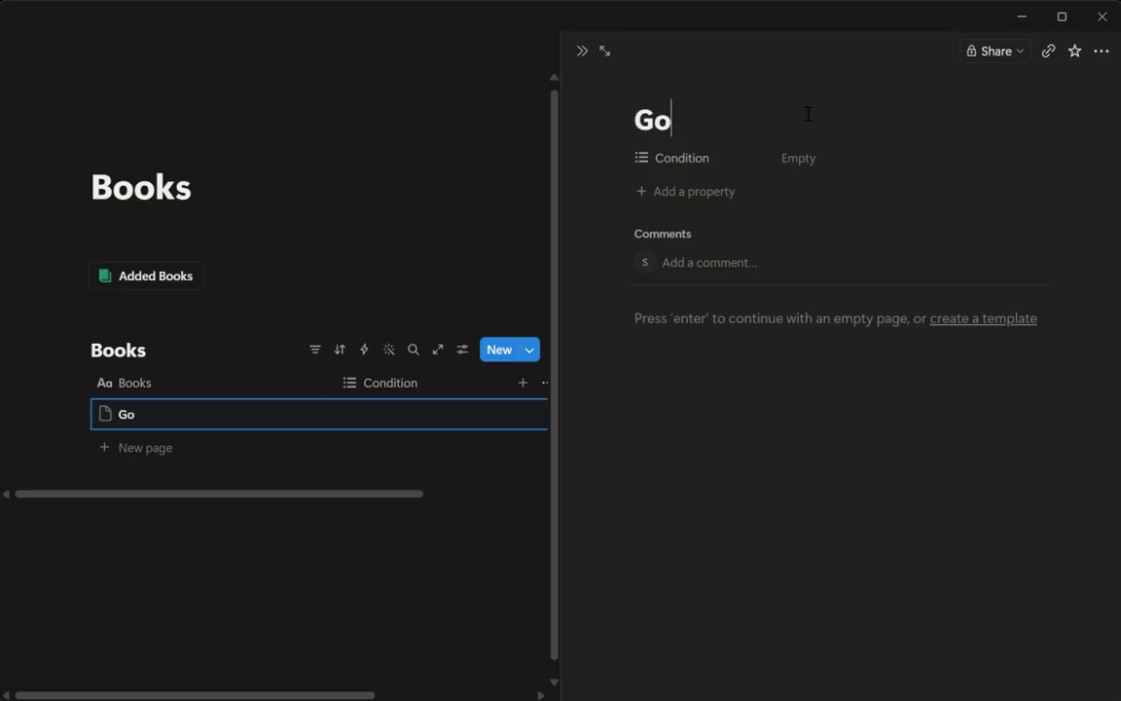
pyautogui.write('ne W')
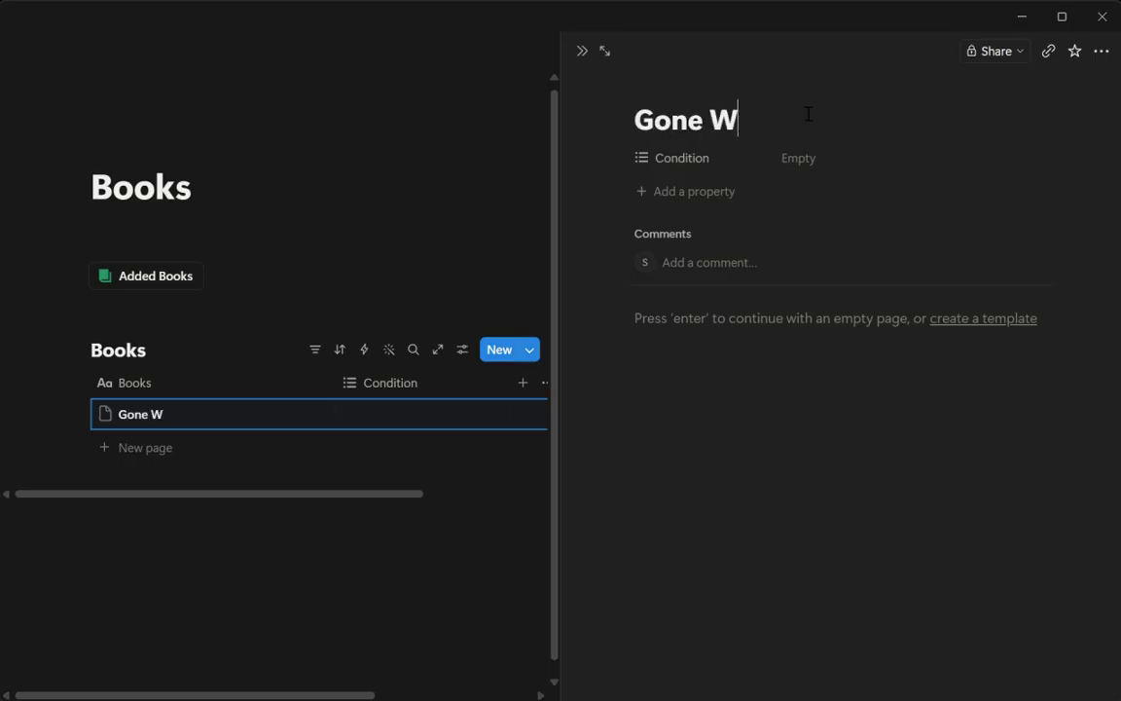
pyautogui.write('ith The ')
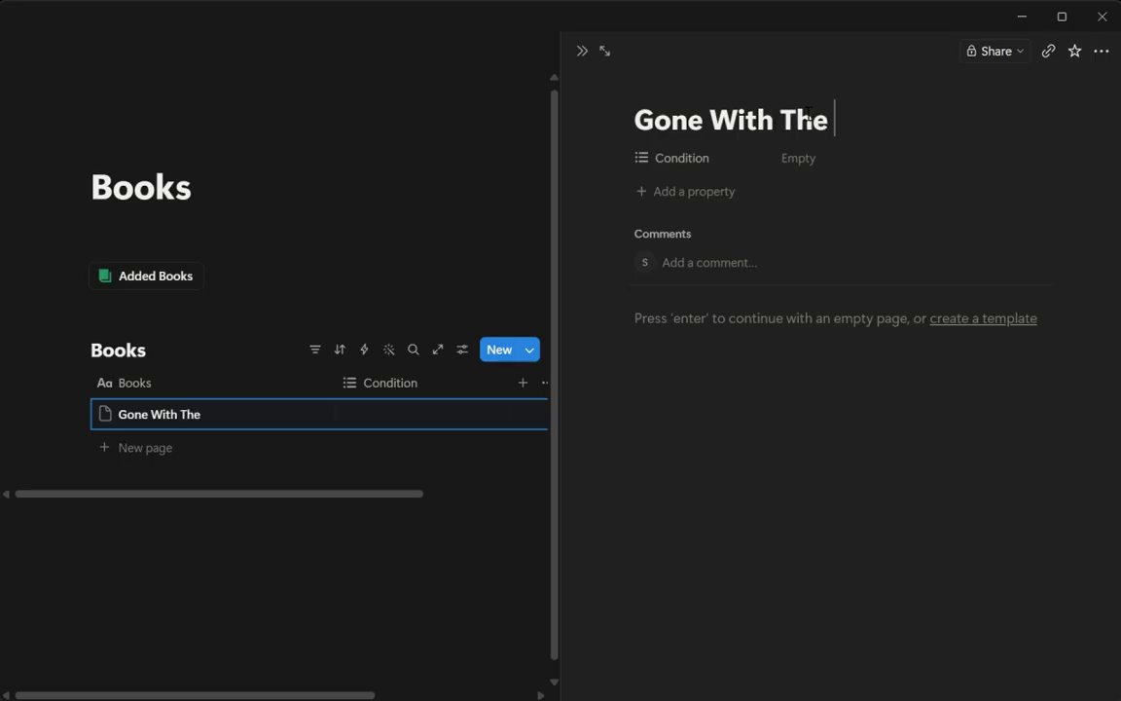
pyautogui.write('Wind')
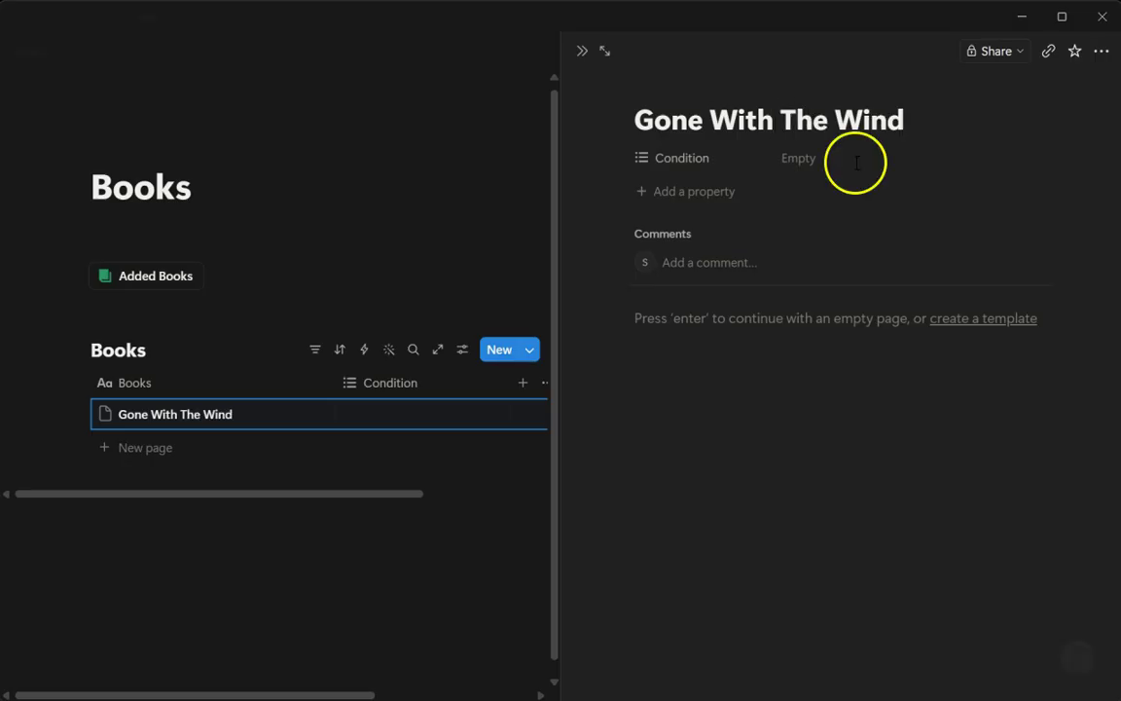
# Set the Condition of Gone With The Wind to Good and write the comment "Bought at John's Thrift Store"
pyautogui.click(805, 164)
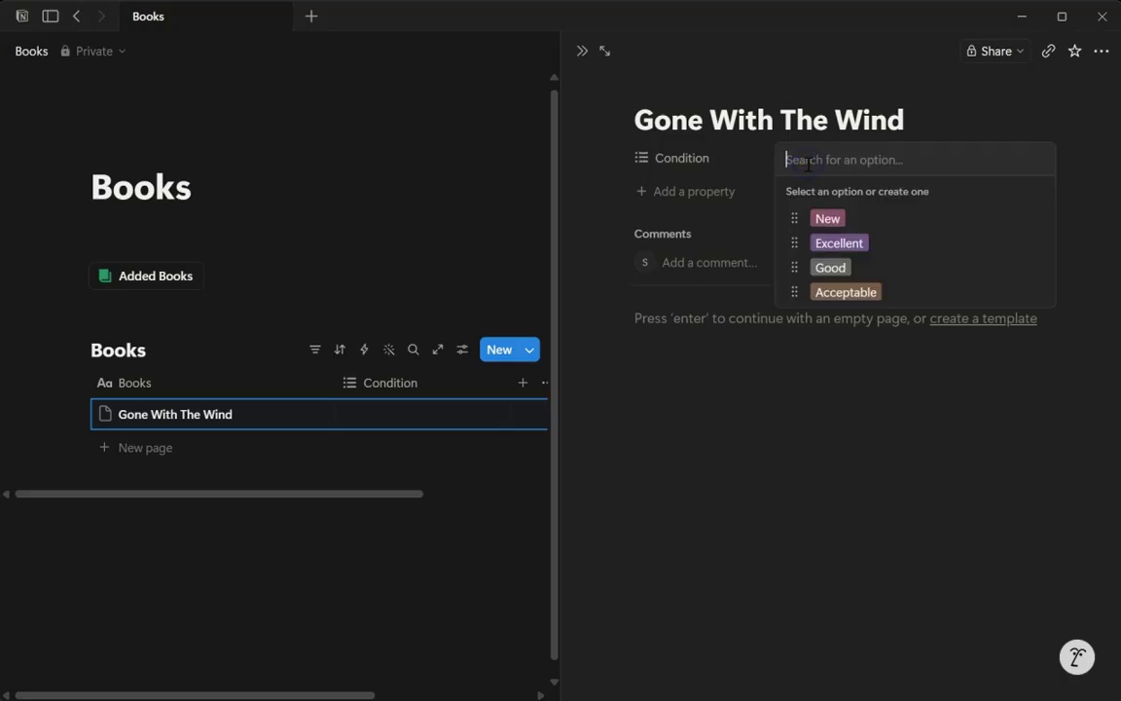
pyautogui.click(842, 278)
pyautogui.click(792, 333)
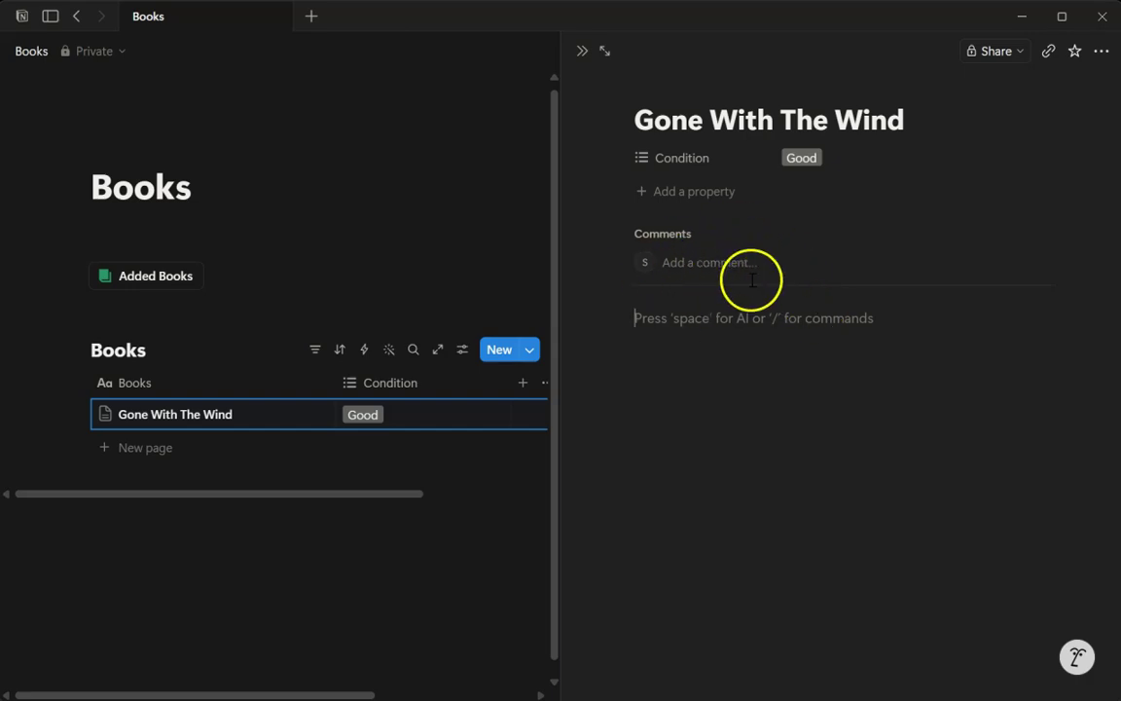
pyautogui.click(694, 261)
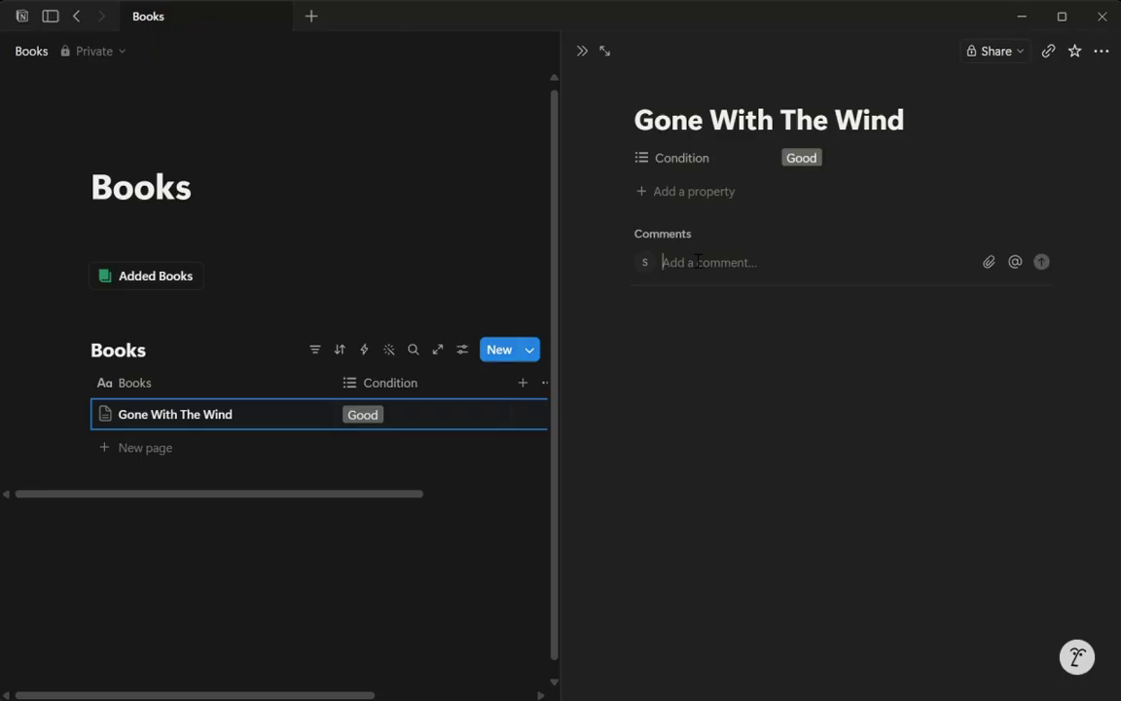
pyautogui.write("Bought at John's Thrift Store")
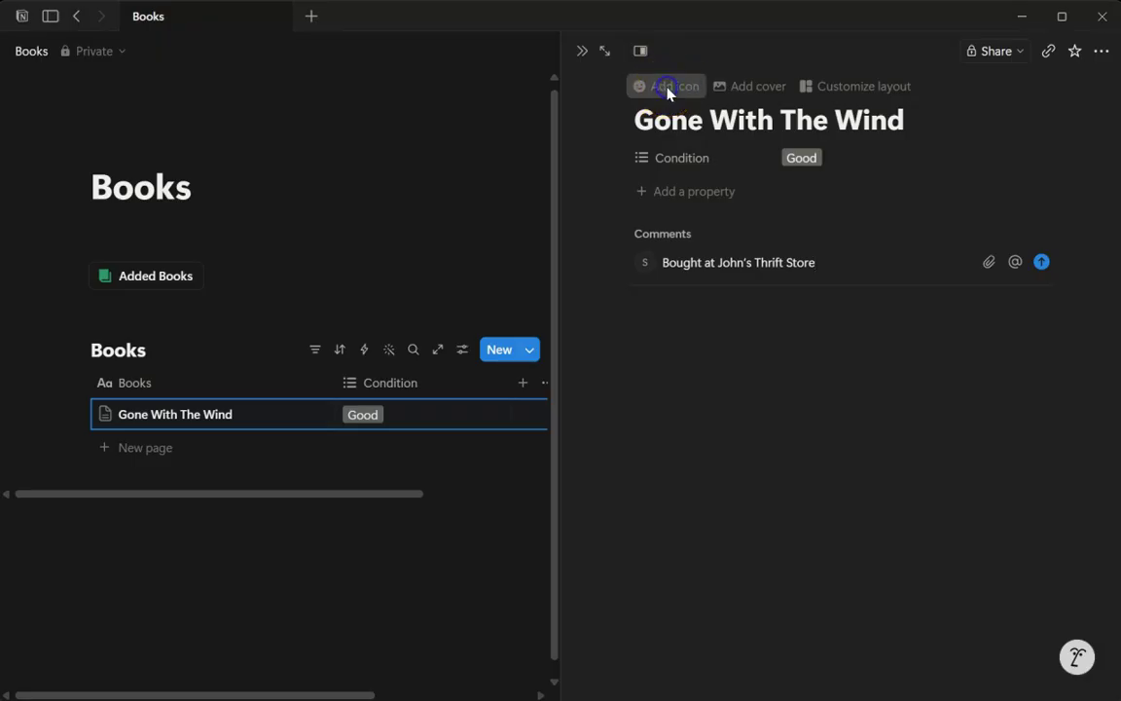
# Give the Gone With The Wind page the orange book emoji as its icon, and close its side peek
pyautogui.click(668, 92)
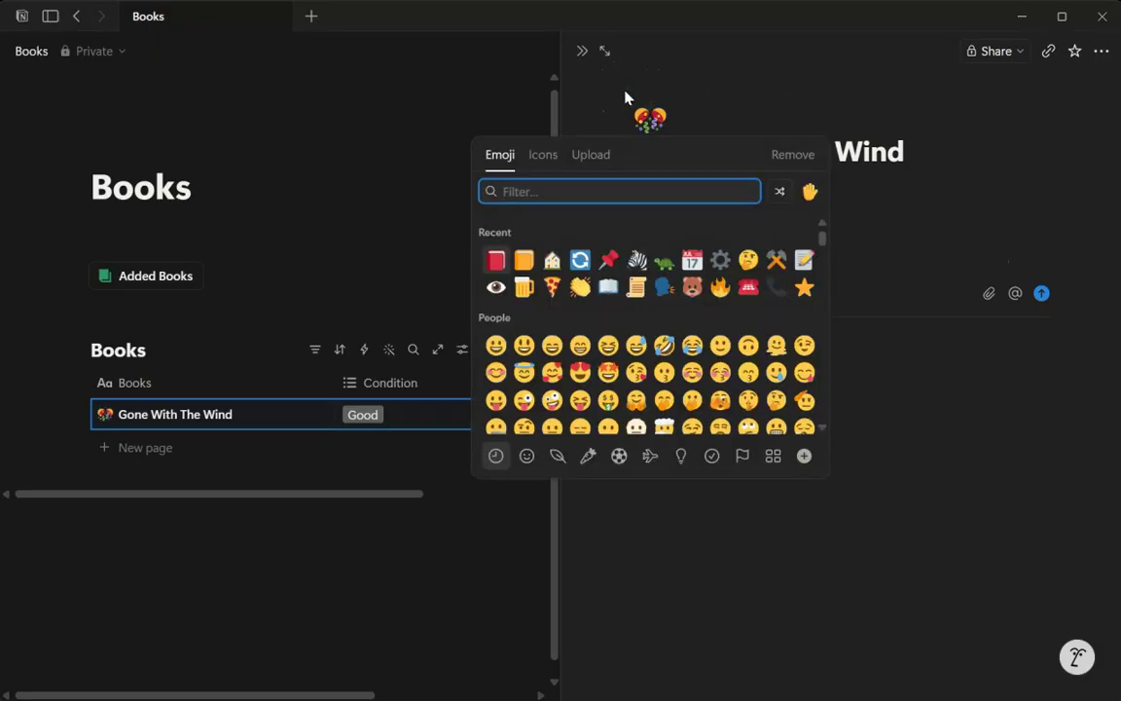
pyautogui.write('boo')
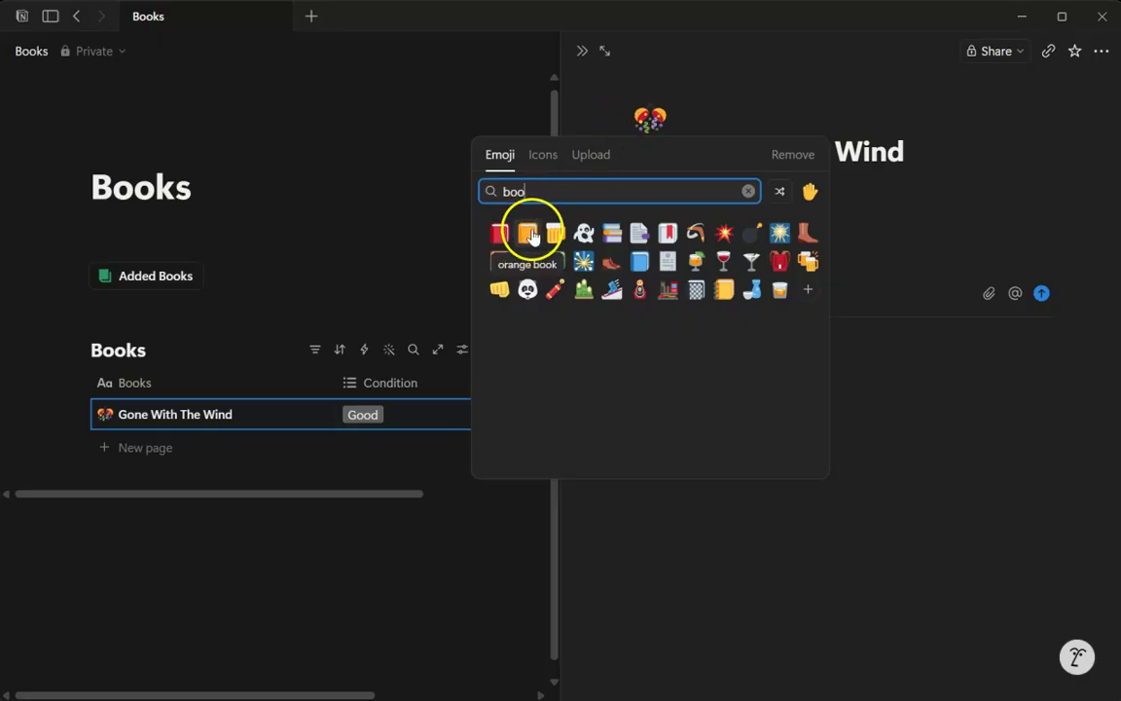
pyautogui.click(529, 234)
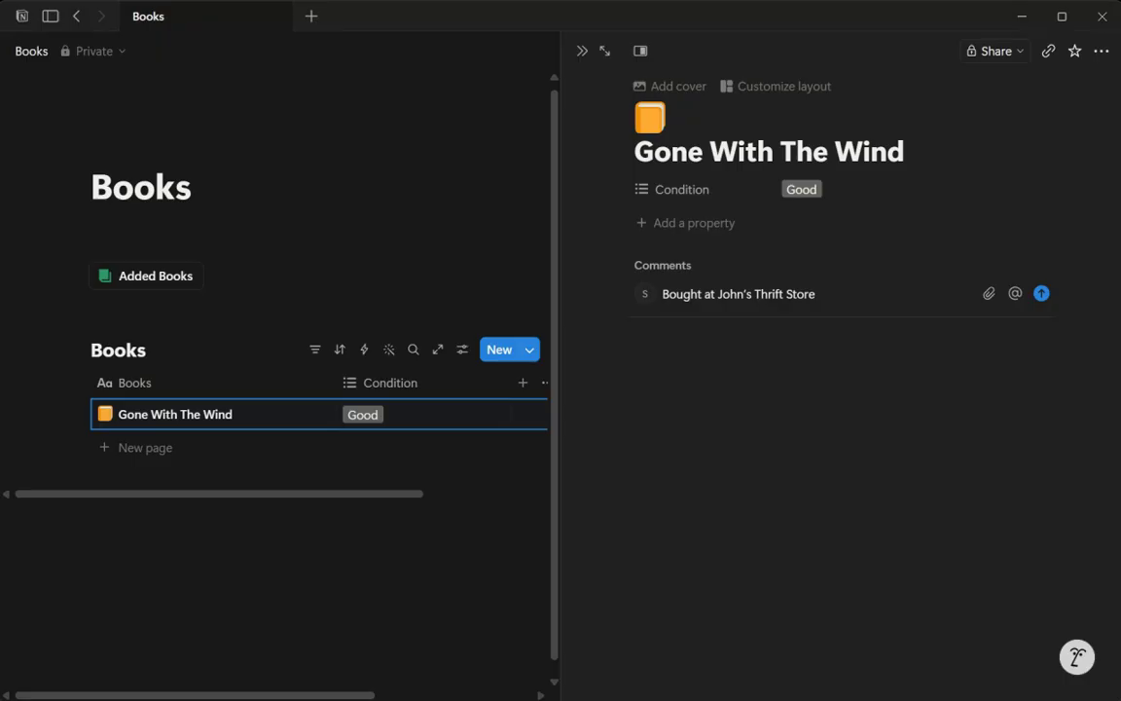
pyautogui.click(582, 50)
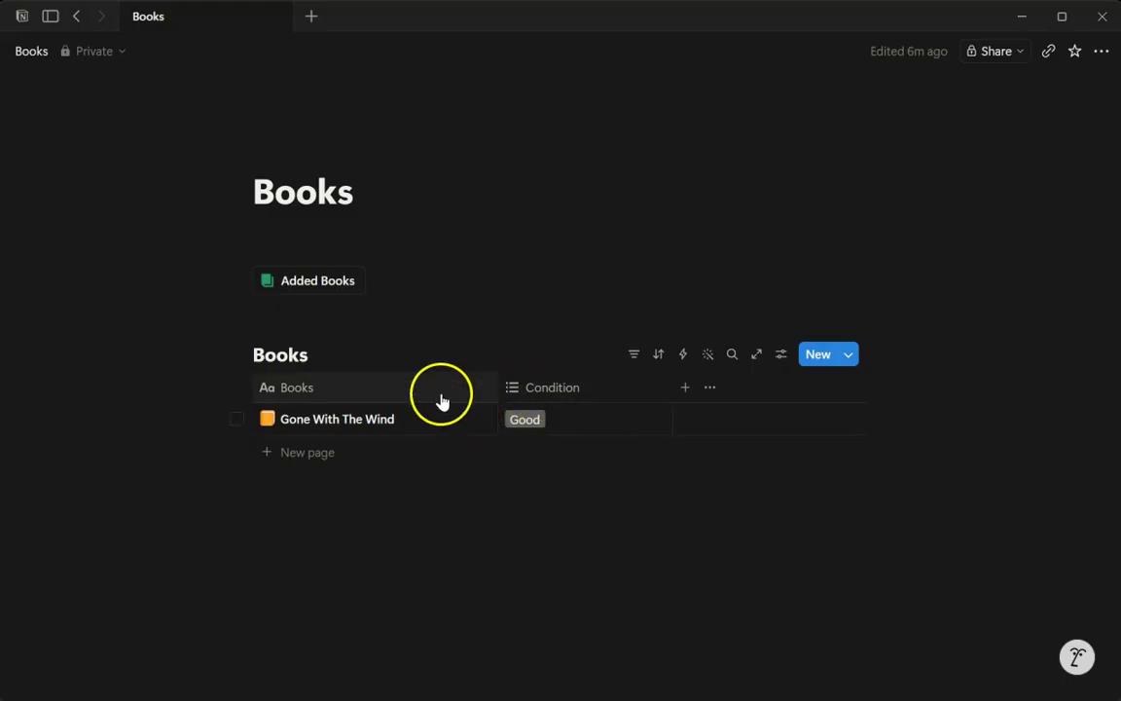
# Run the Added Books button again and retitle the page it adds as Lilac Moon
pyautogui.click(309, 291)
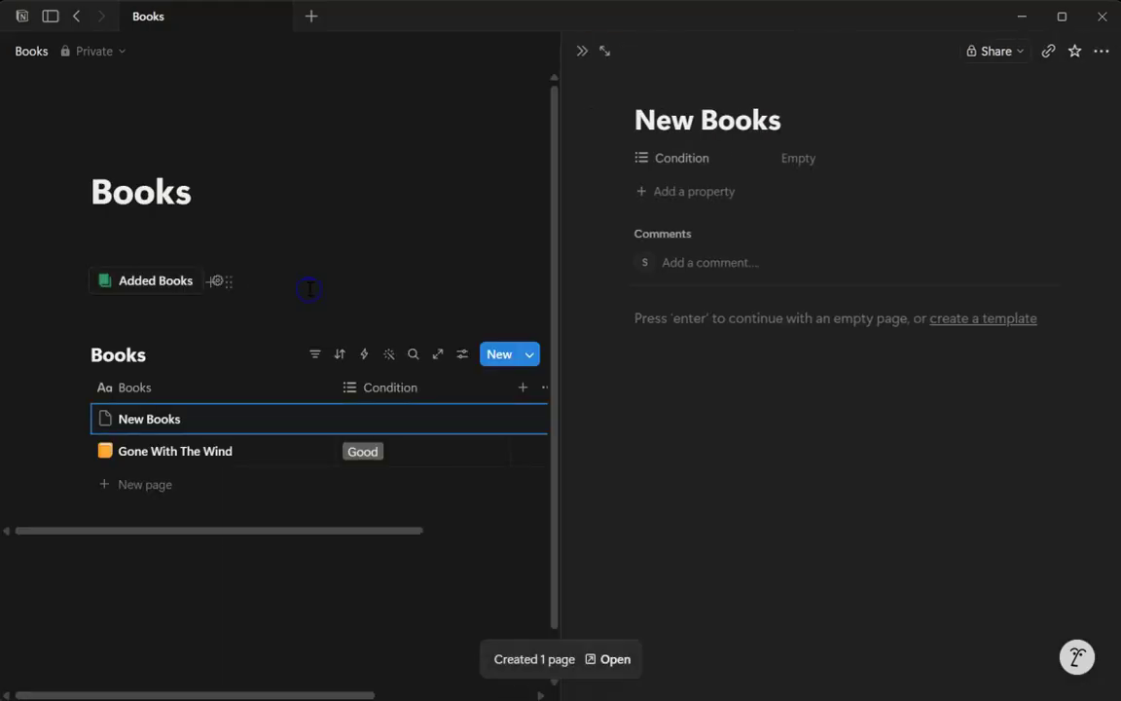
pyautogui.click(799, 120)
pyautogui.press('BackSpace')
pyautogui.press('BackSpace')
pyautogui.press('BackSpace')
pyautogui.press('BackSpace')
pyautogui.press('BackSpace')
pyautogui.press('BackSpace')
pyautogui.press('BackSpace')
pyautogui.press('BackSpace')
pyautogui.press('BackSpace')
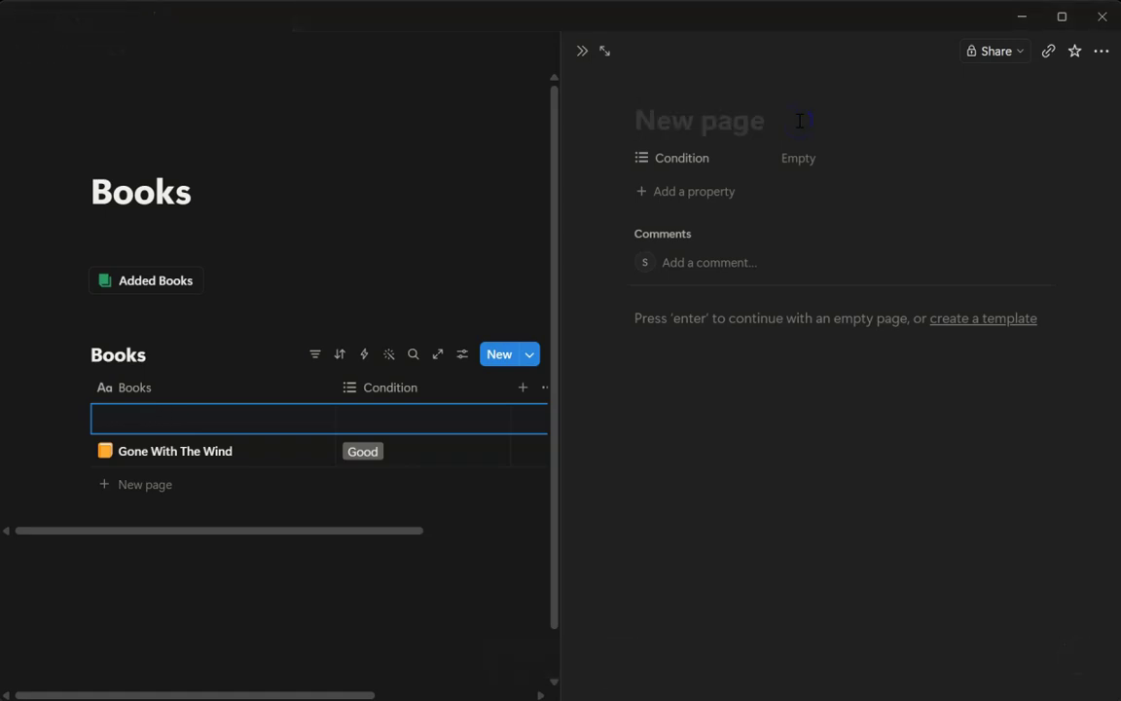
pyautogui.write('Lo')
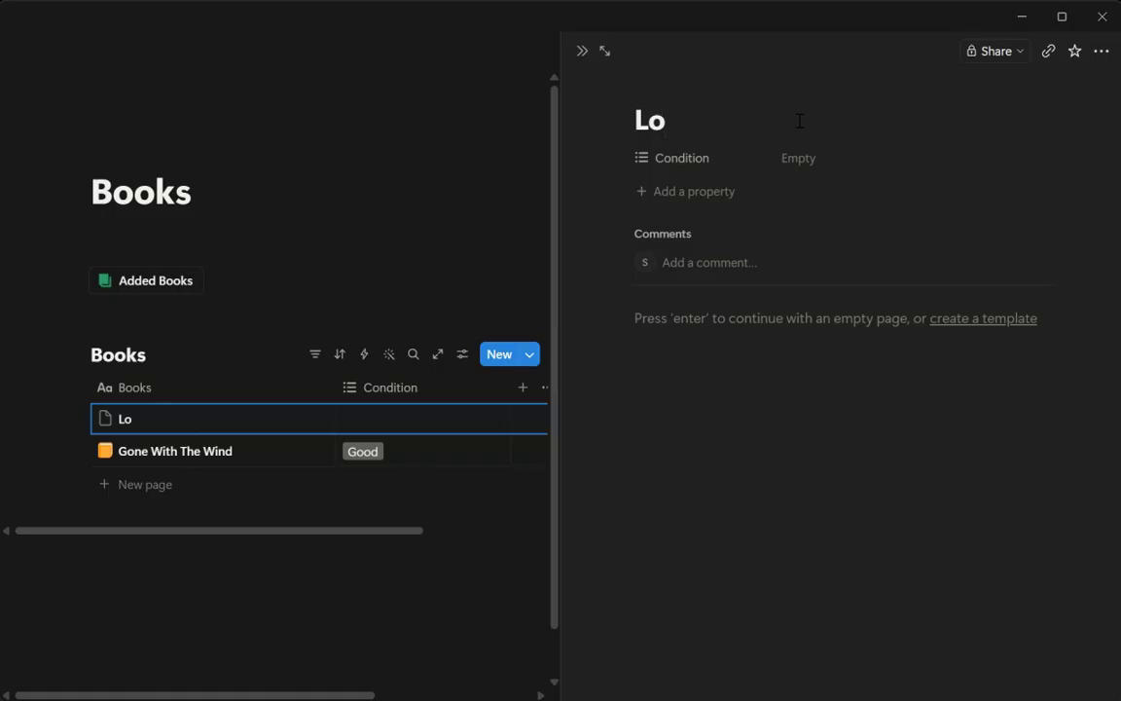
pyautogui.click(783, 114)
pyautogui.write('ilac')
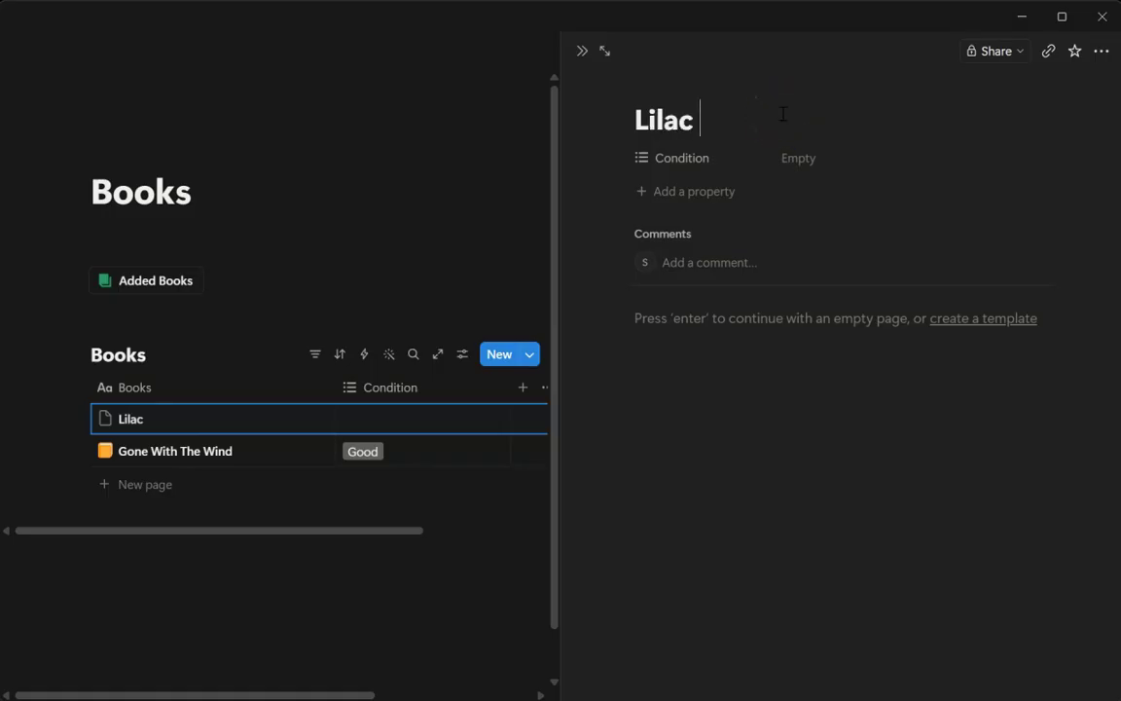
pyautogui.write(' Mo')
pyautogui.click(781, 98)
pyautogui.write('on')
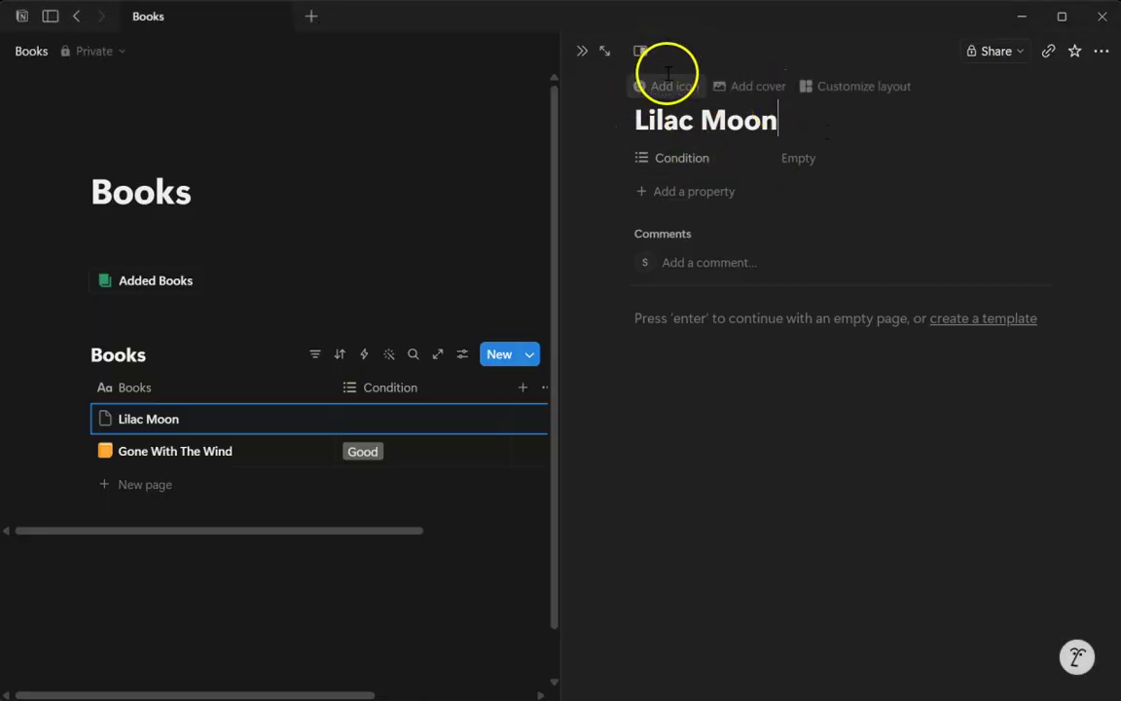
# Give the Lilac Moon page the red book emoji as its icon and set its Condition to Excellent
pyautogui.click(671, 88)
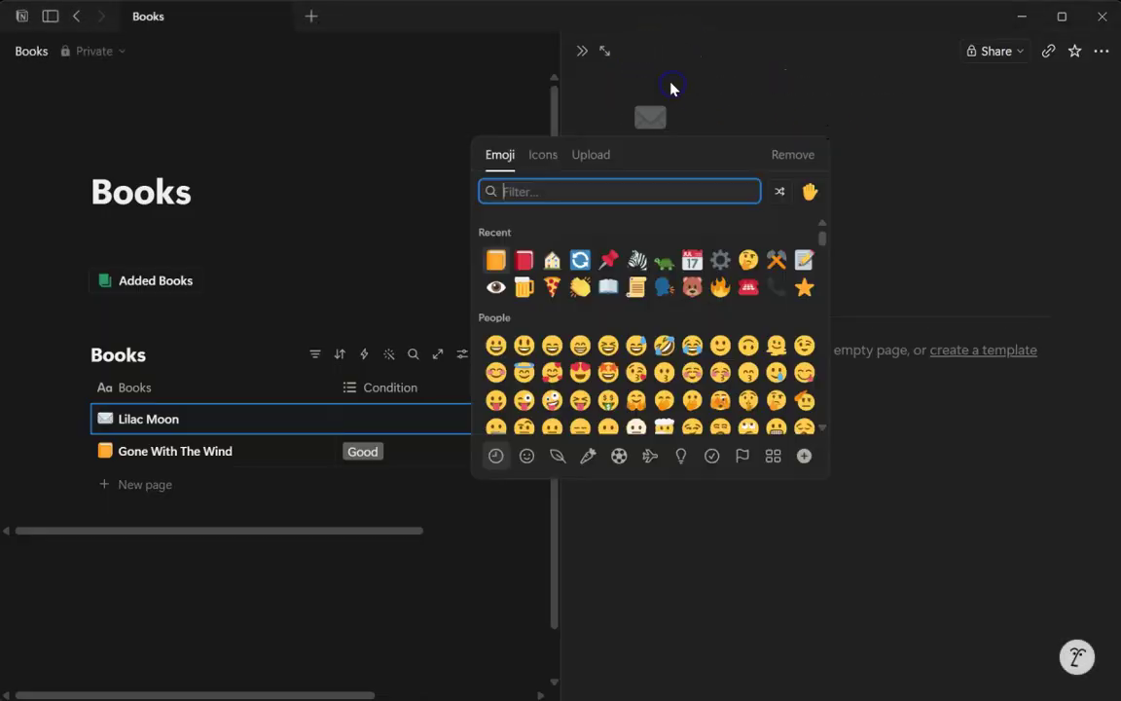
pyautogui.click(524, 265)
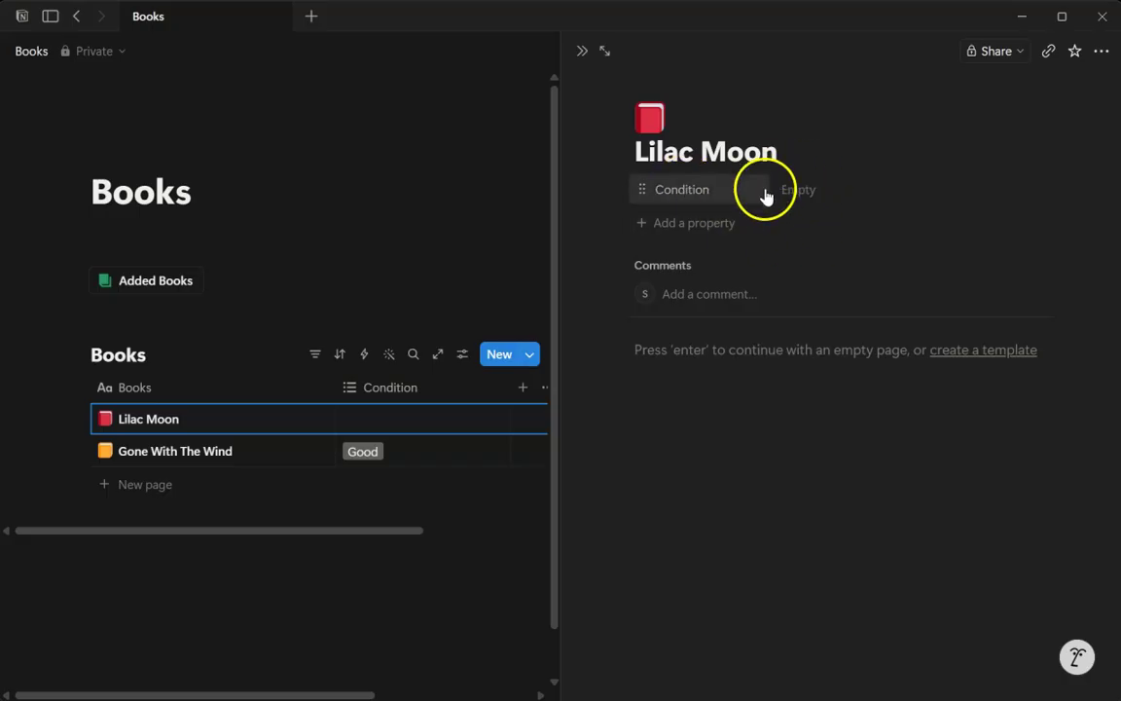
pyautogui.click(795, 193)
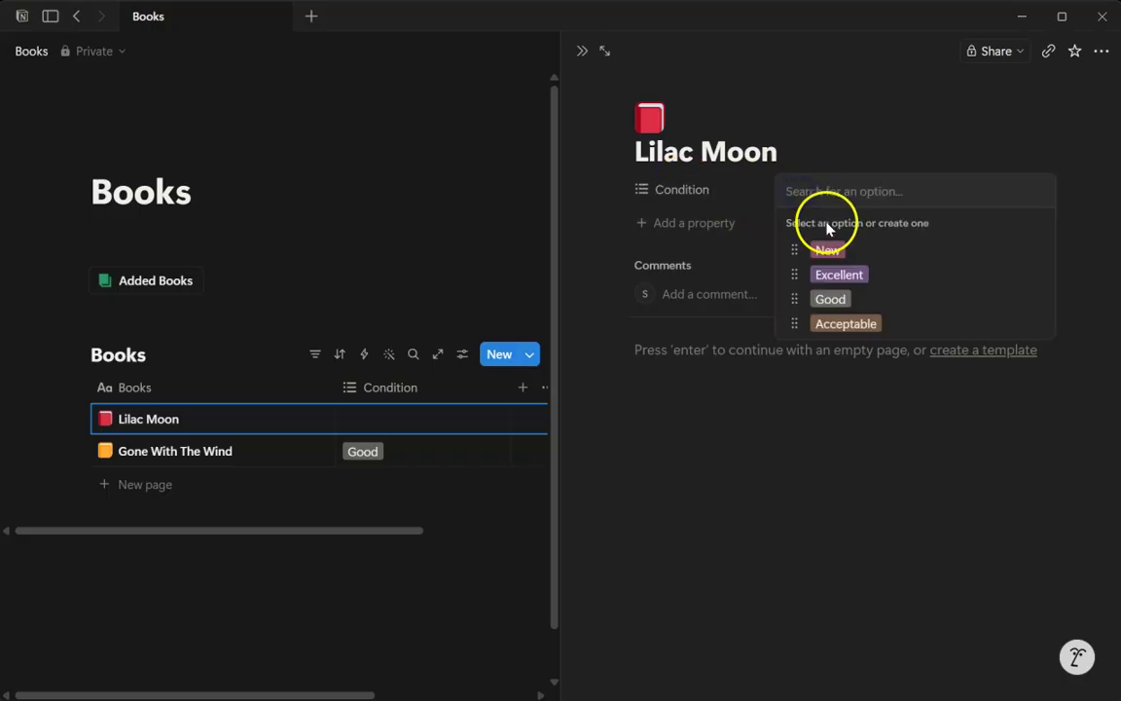
pyautogui.click(834, 283)
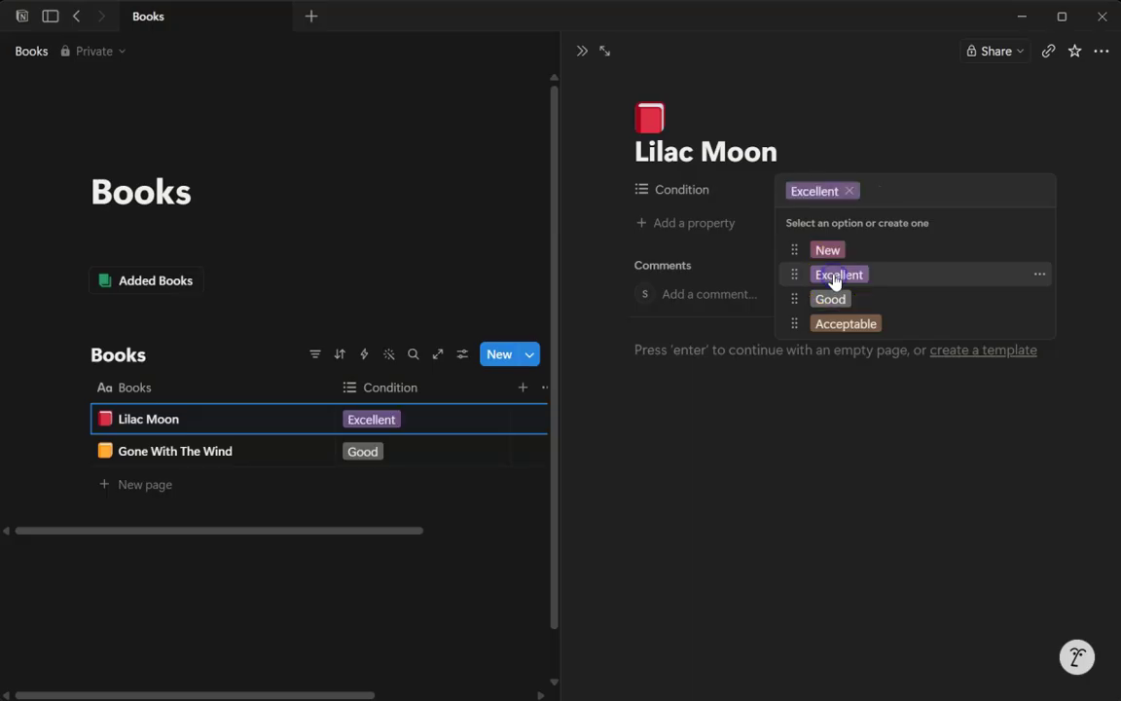
pyautogui.click(694, 320)
# Write the comment "Bought at Local Library" on the Lilac Moon page and close its side peek
pyautogui.click(721, 295)
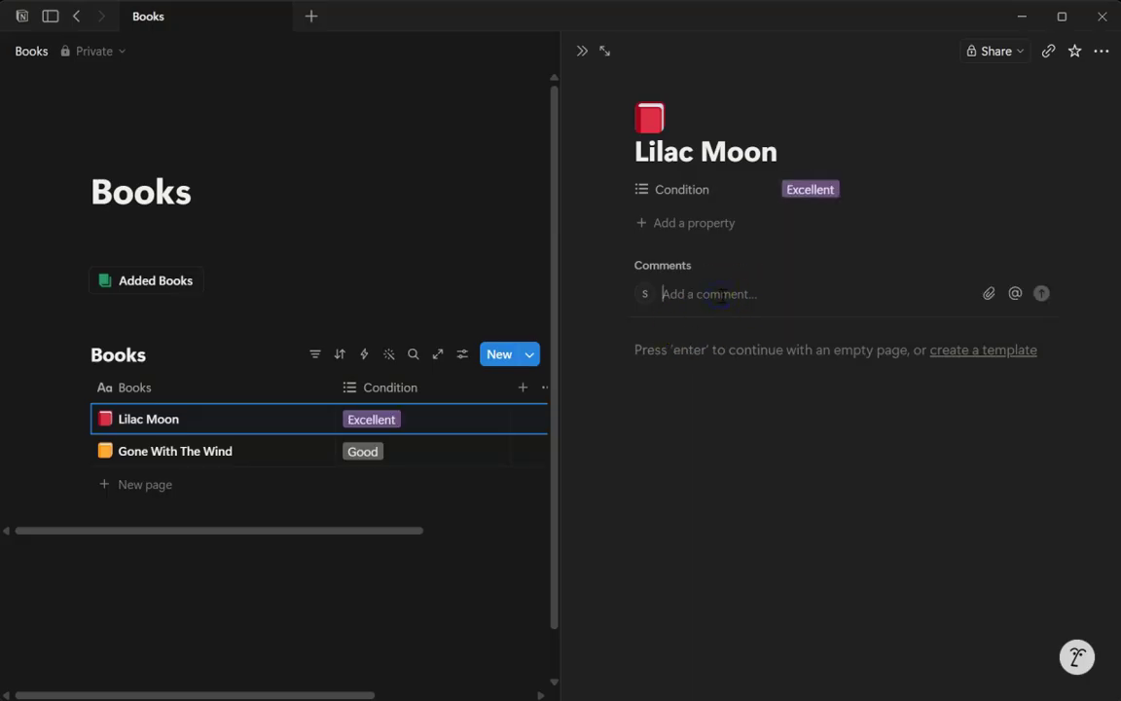
pyautogui.write('Bout')
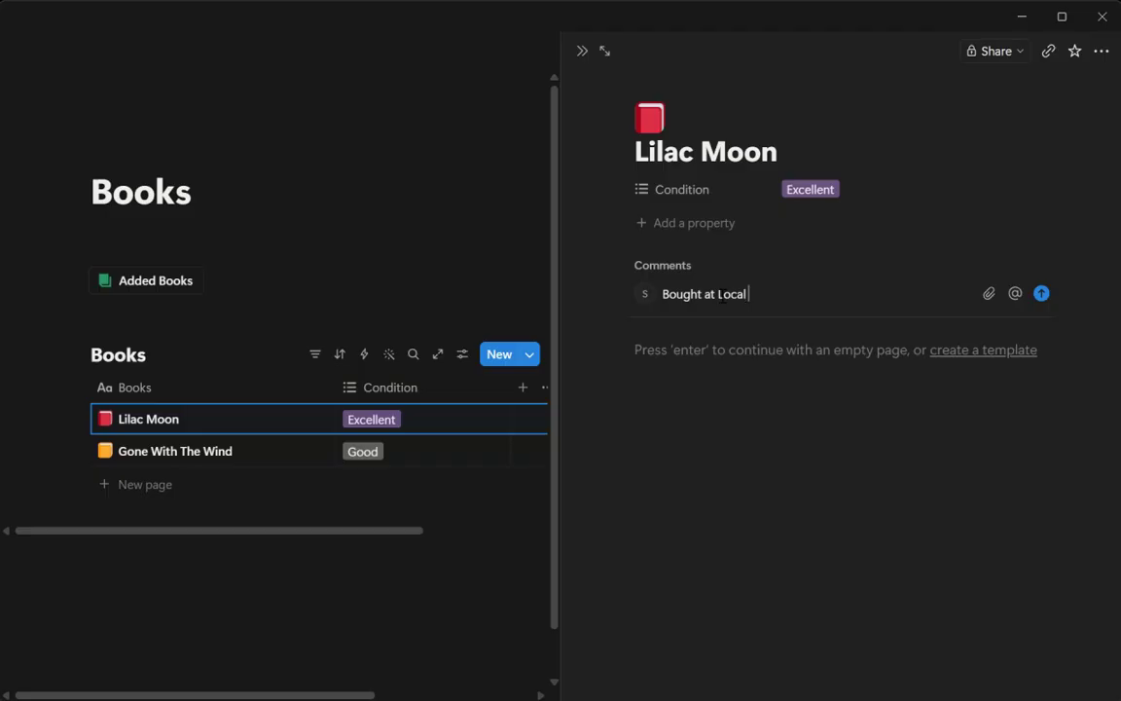
pyautogui.write('Library')
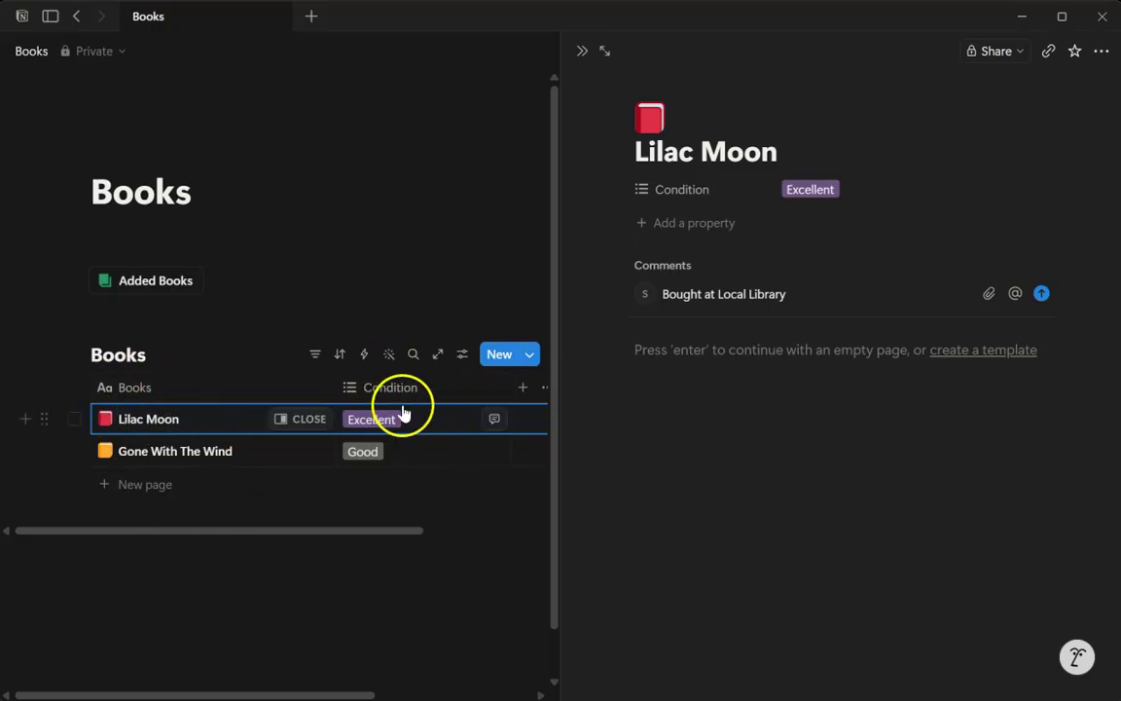
pyautogui.press('Escape')
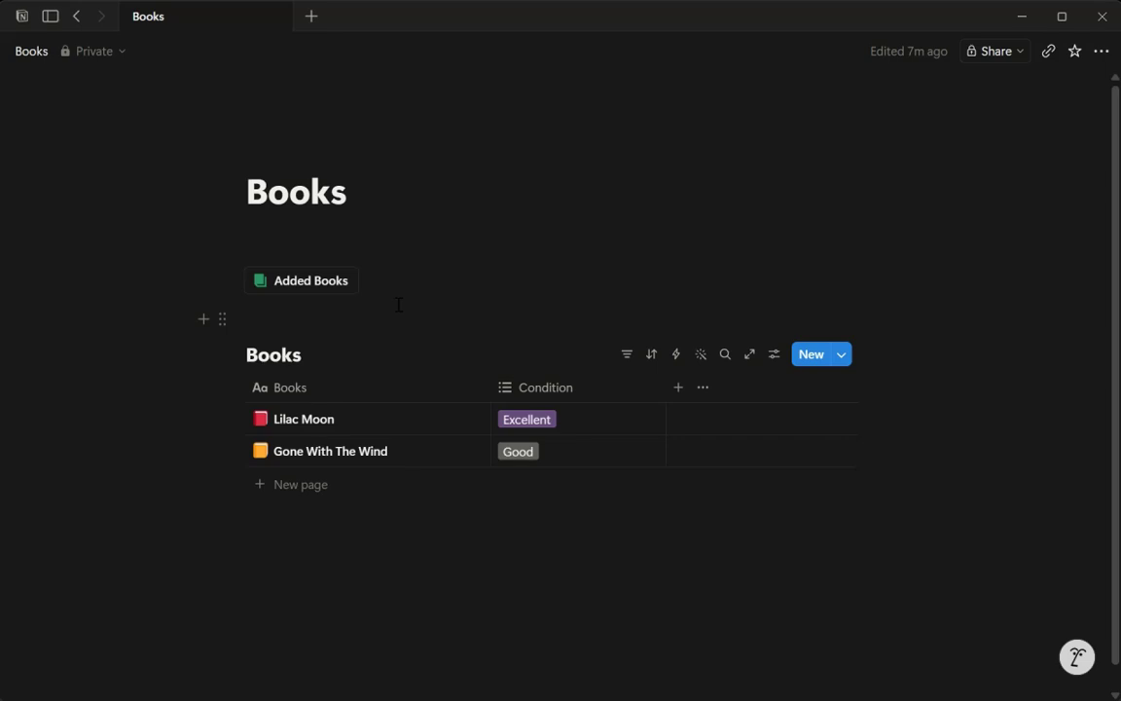
# Copy the link to the Added Books button block on the Books page
pyautogui.click(384, 308)
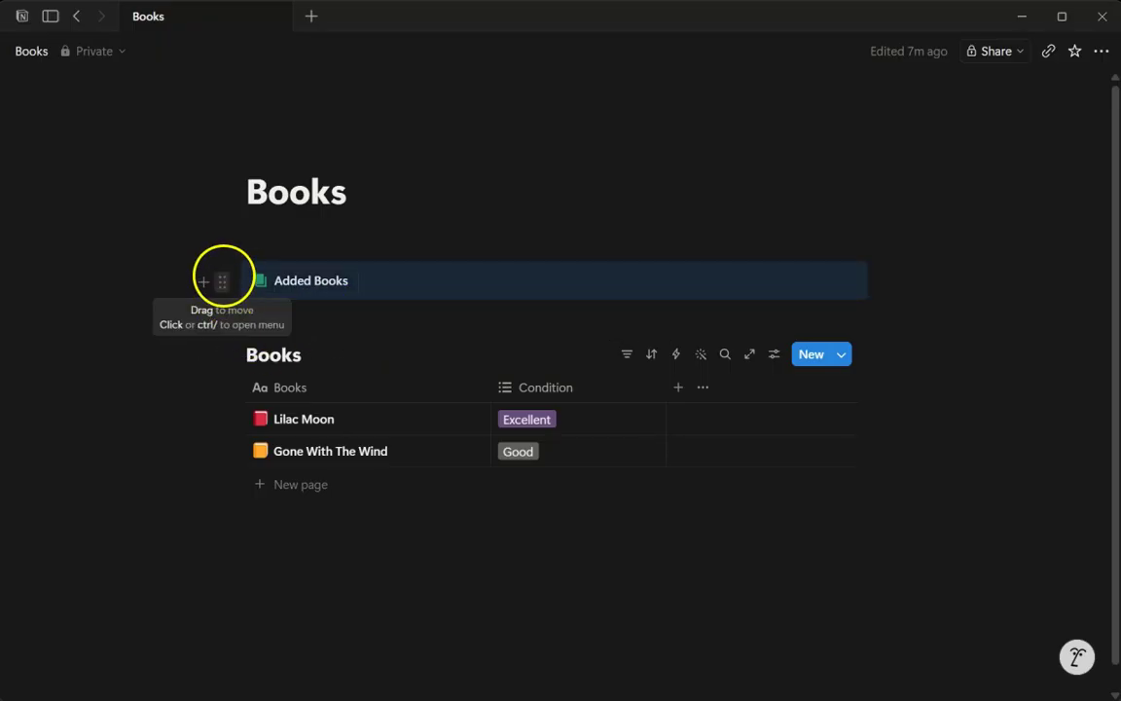
pyautogui.click(223, 282)
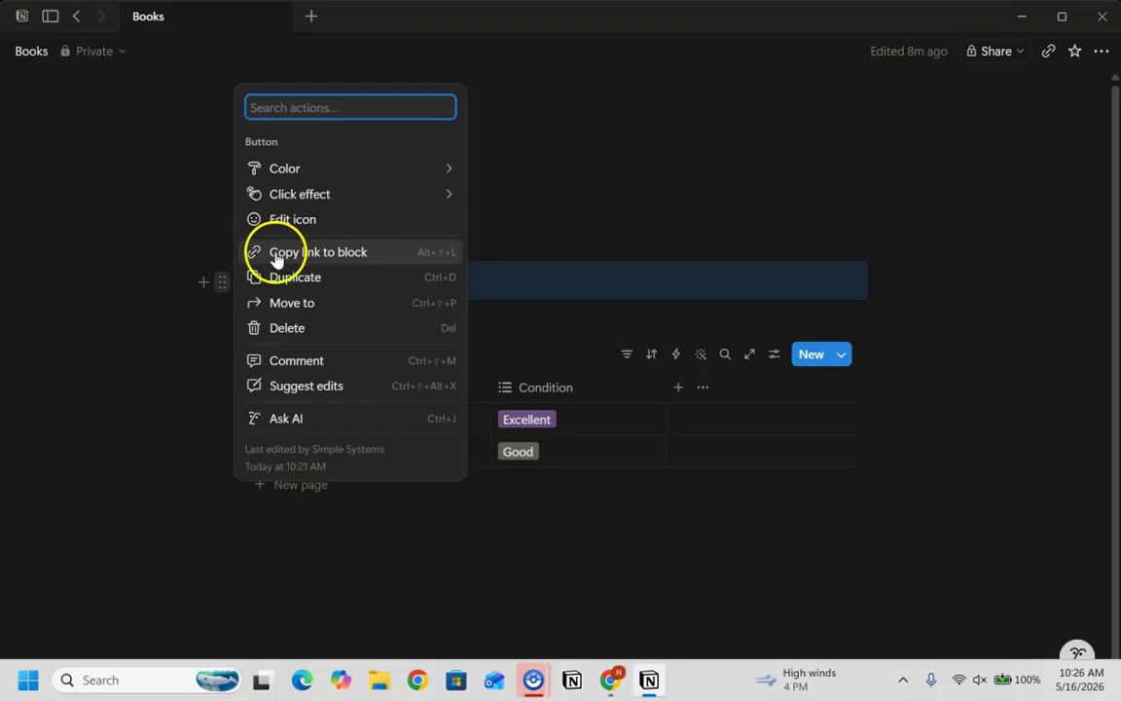
pyautogui.click(326, 255)
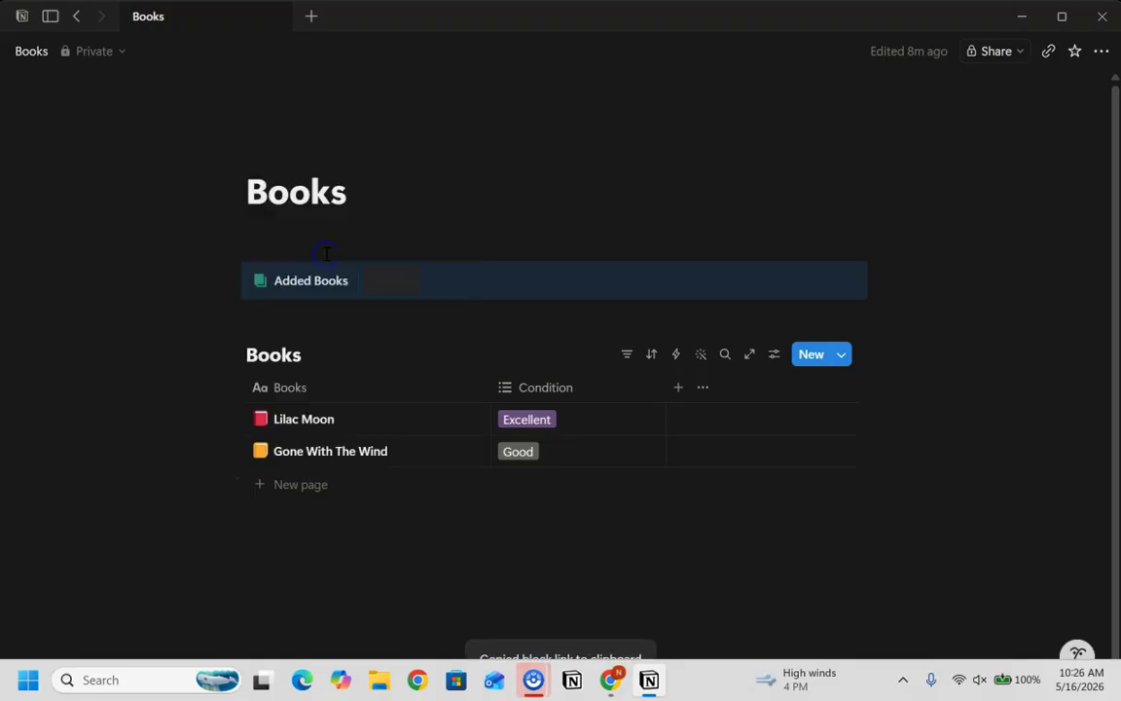
# Open the My Dashboard page from the private pages, with the page list hidden again
pyautogui.click(50, 17)
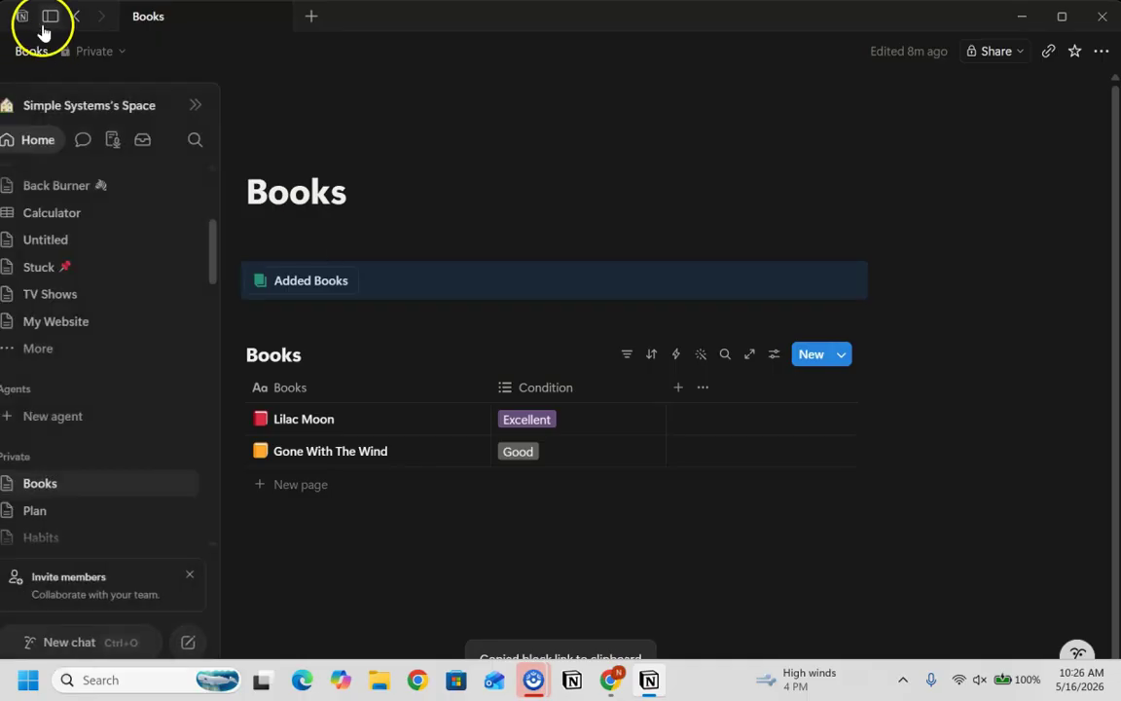
pyautogui.click(51, 19)
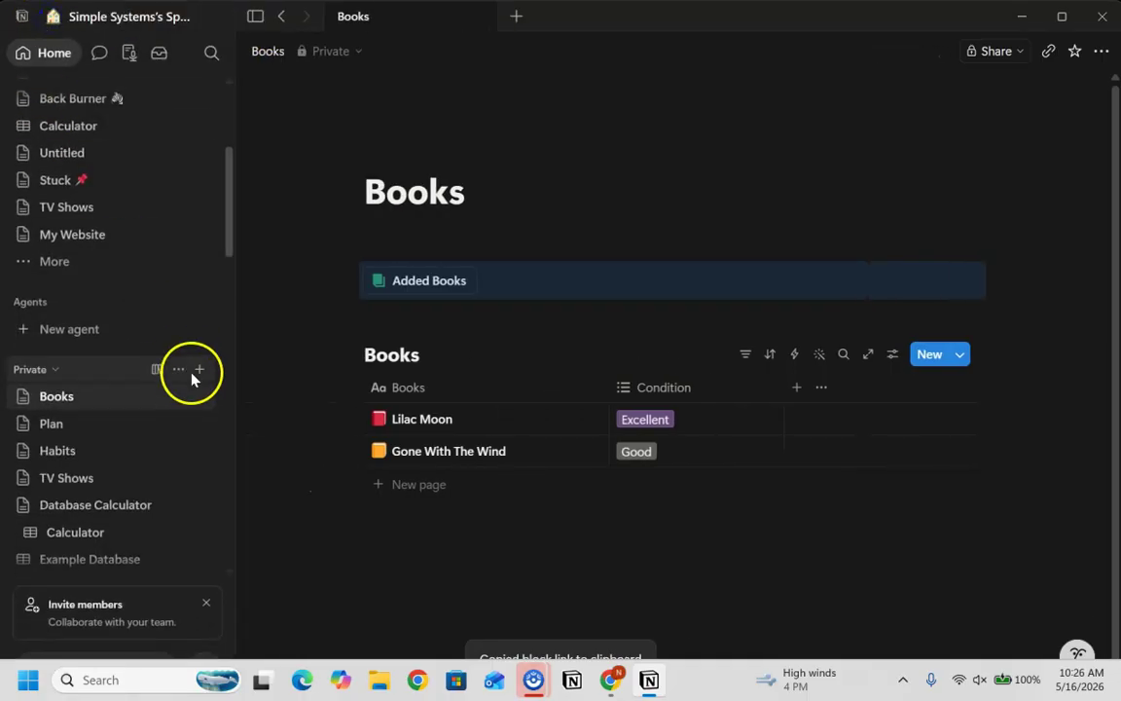
pyautogui.scroll(-1, 161, 339)
pyautogui.scroll(-3, 158, 336)
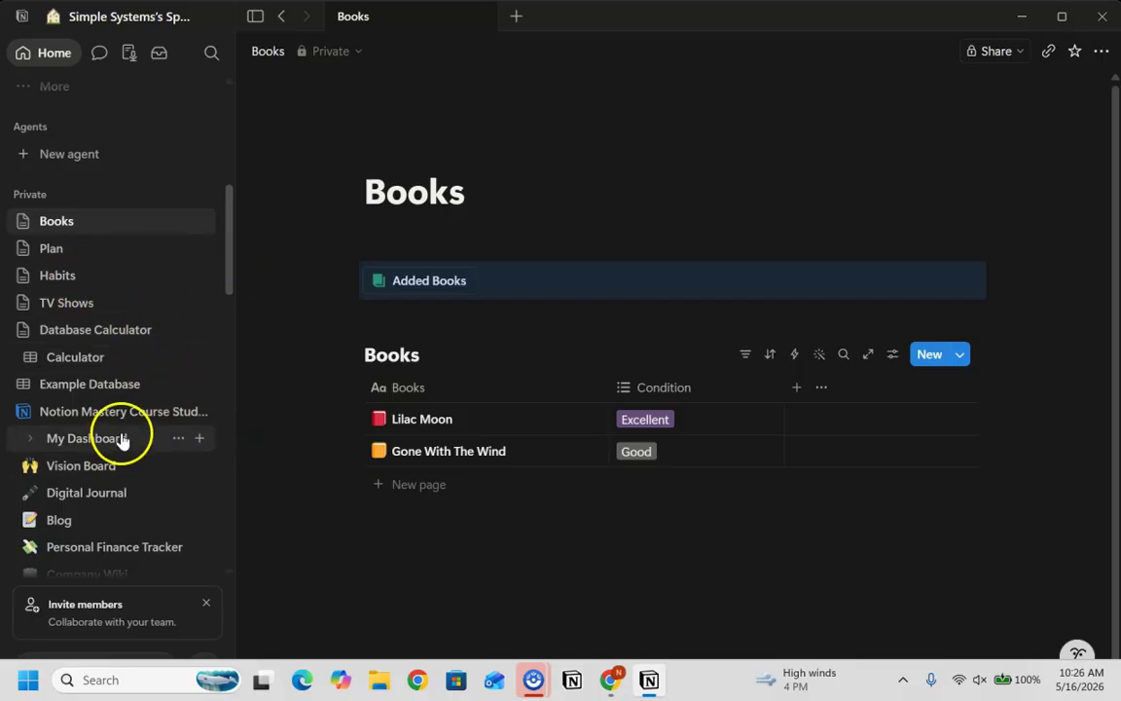
pyautogui.scroll(-3, 120, 433)
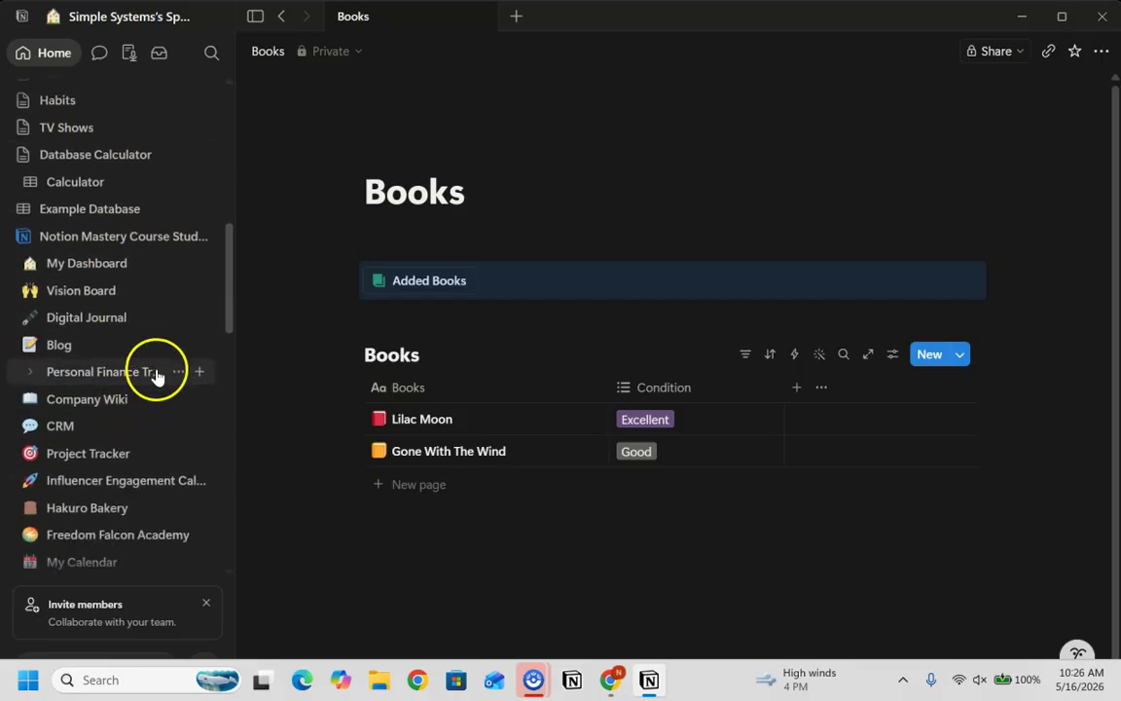
pyautogui.click(97, 265)
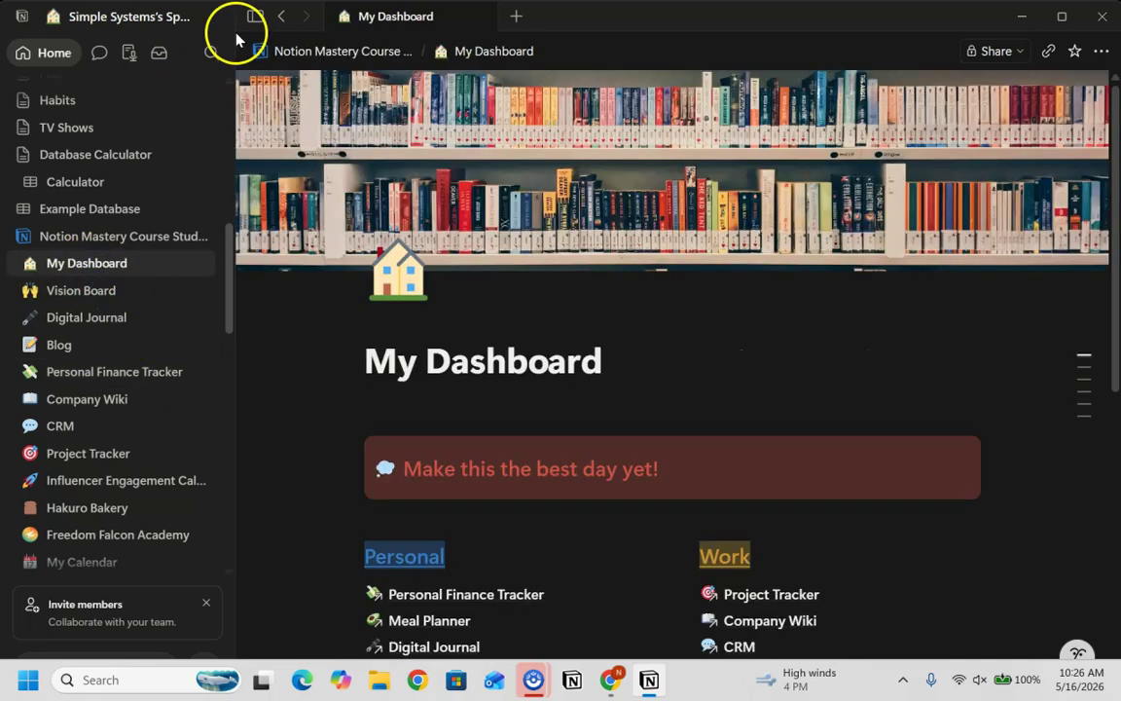
pyautogui.click(253, 21)
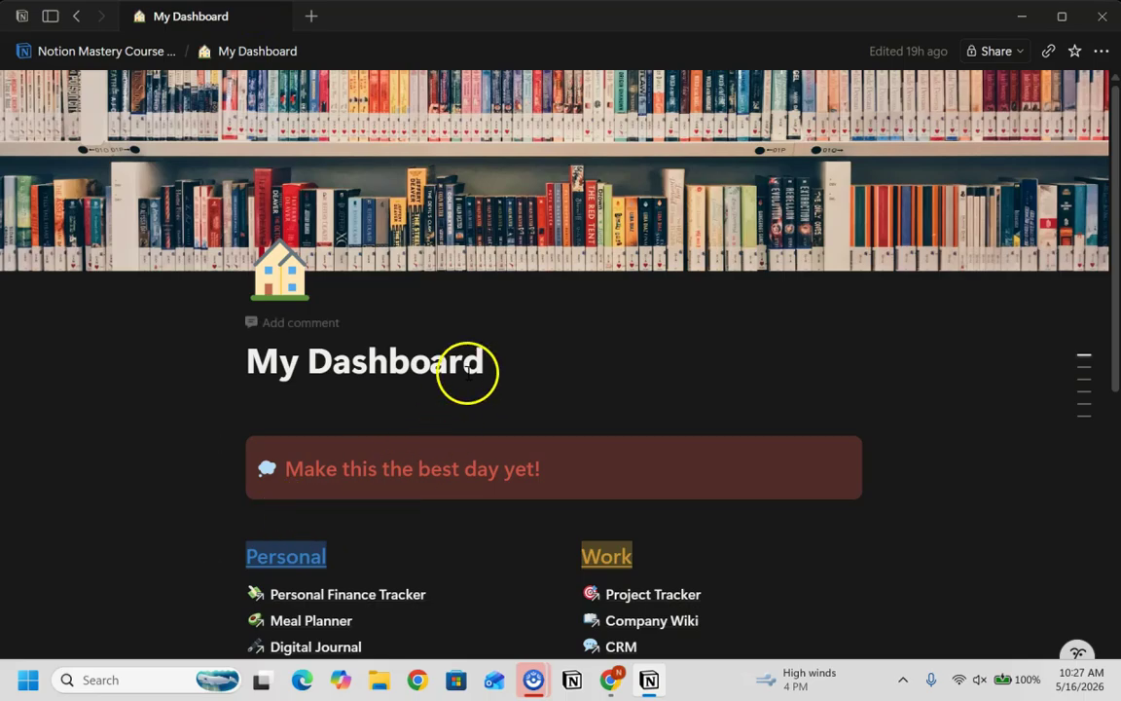
# Add empty lines beneath the My Dashboard title and paste the copied button link there as a synced block
pyautogui.click(521, 358)
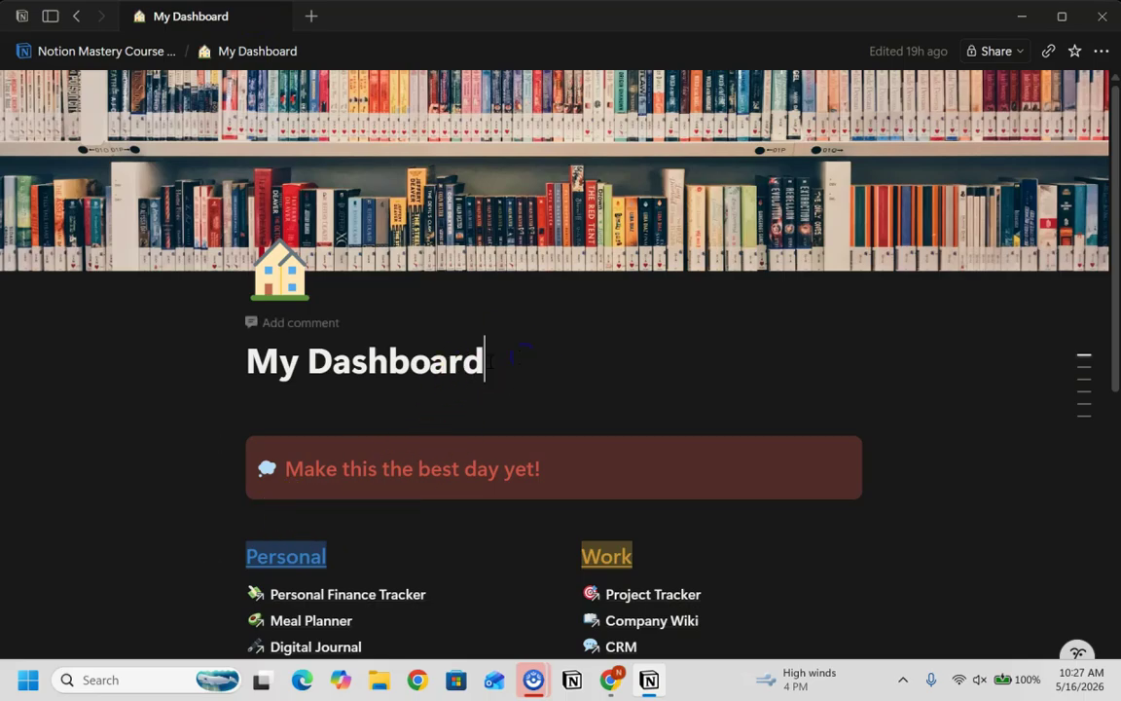
pyautogui.press('Return')
pyautogui.press('Return')
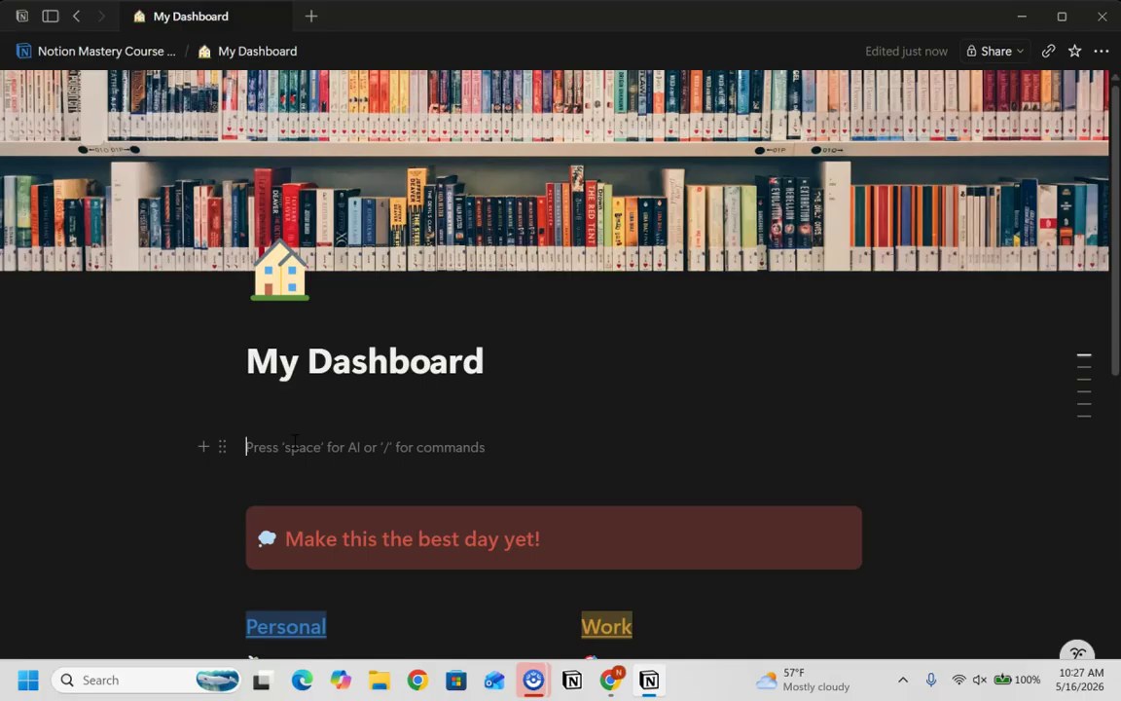
pyautogui.hotkey('ctrl', 'v')
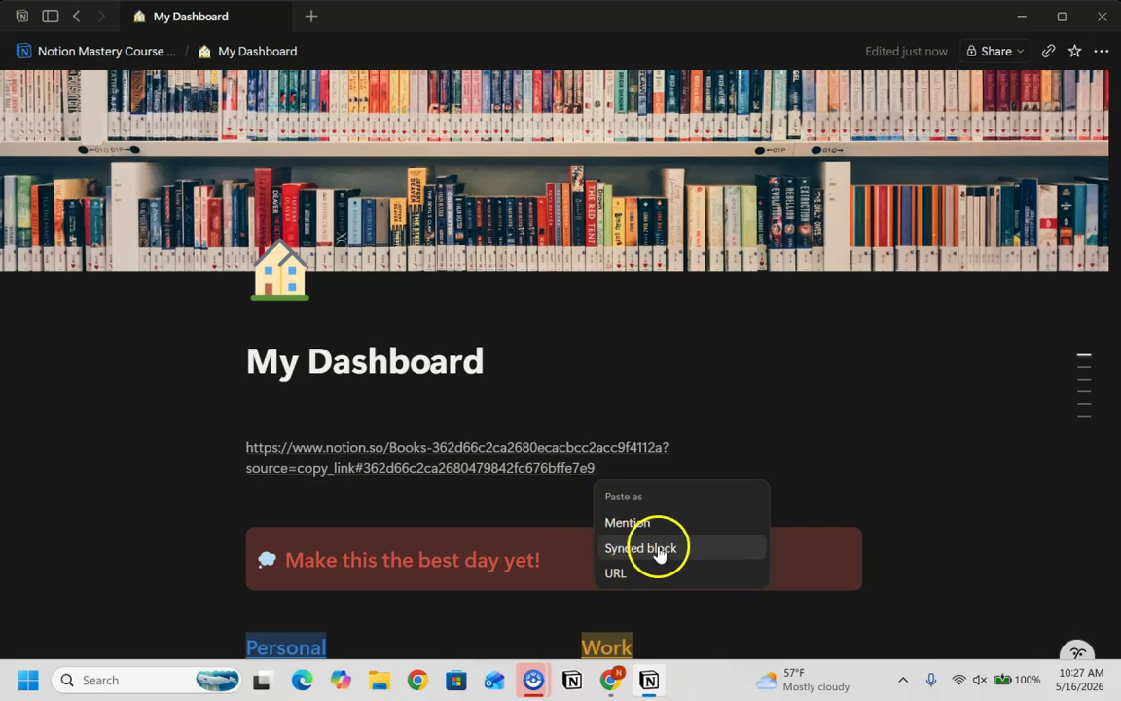
pyautogui.click(660, 551)
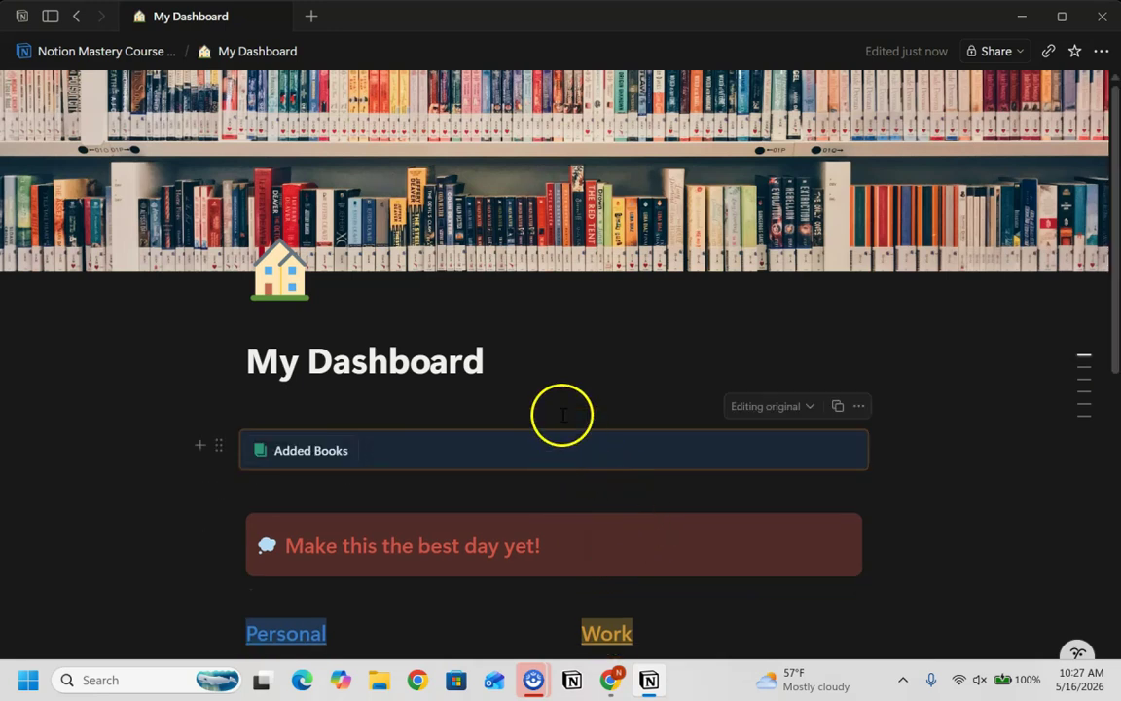
pyautogui.click(583, 368)
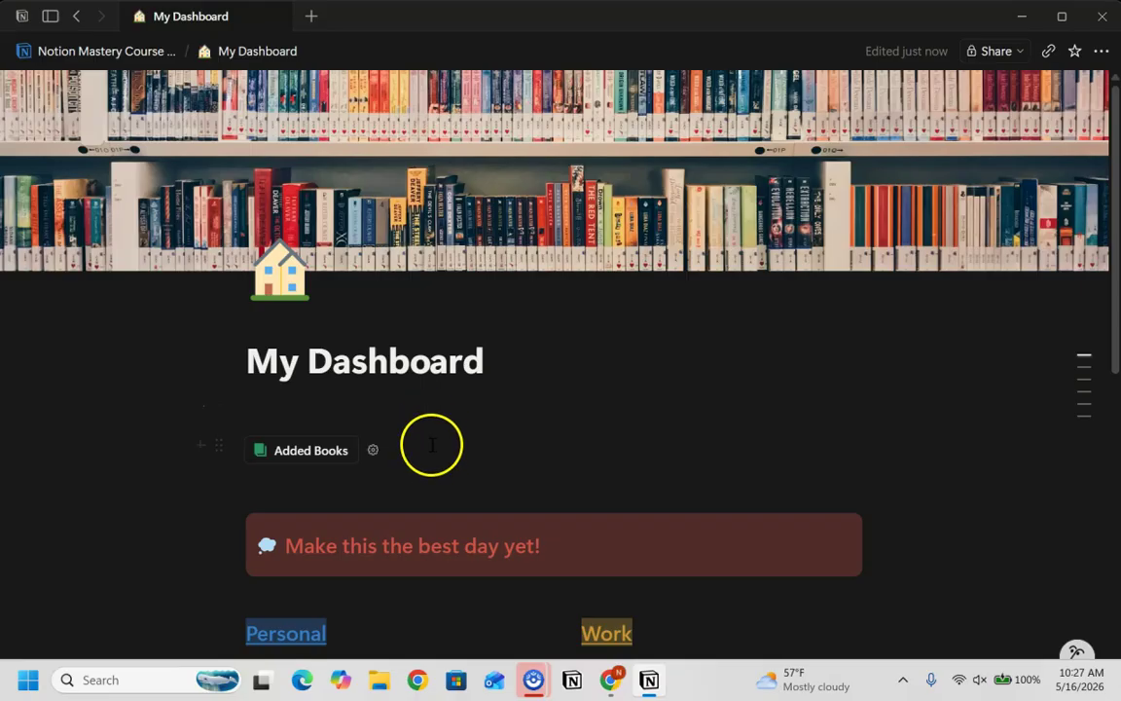
# Create a new book page with the Added Books button on My Dashboard and title it "Real Estate 101"
pyautogui.click(322, 453)
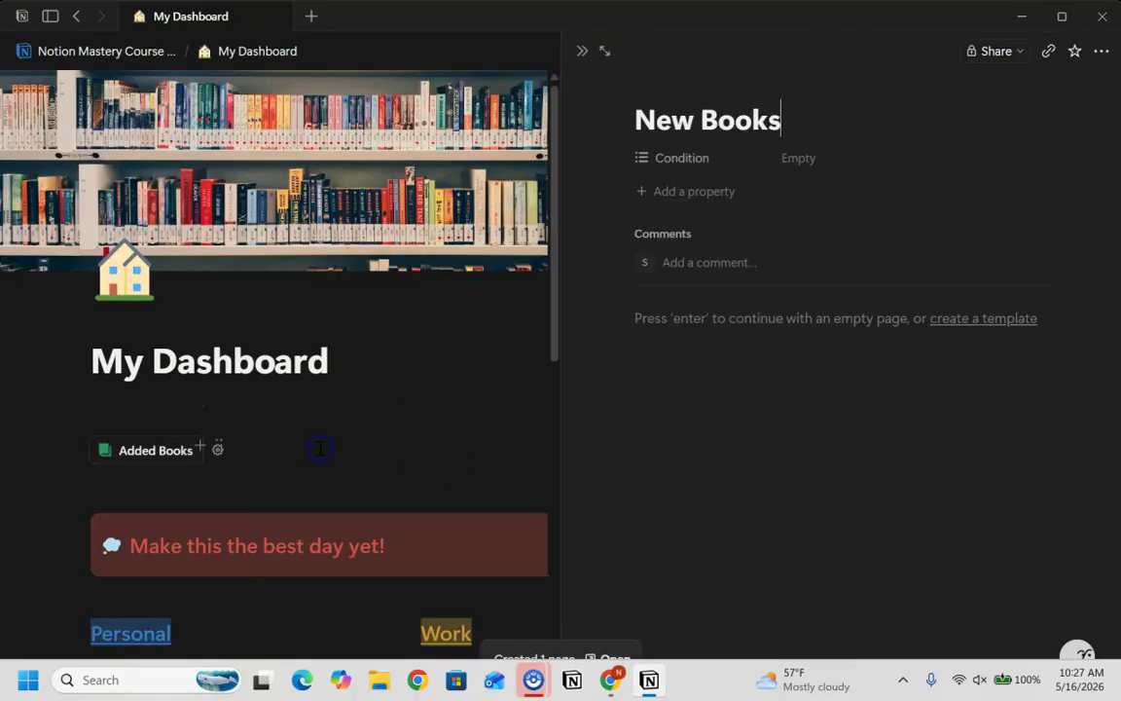
pyautogui.press('BackSpace')
pyautogui.press('BackSpace')
pyautogui.press('BackSpace')
pyautogui.press('BackSpace')
pyautogui.press('BackSpace')
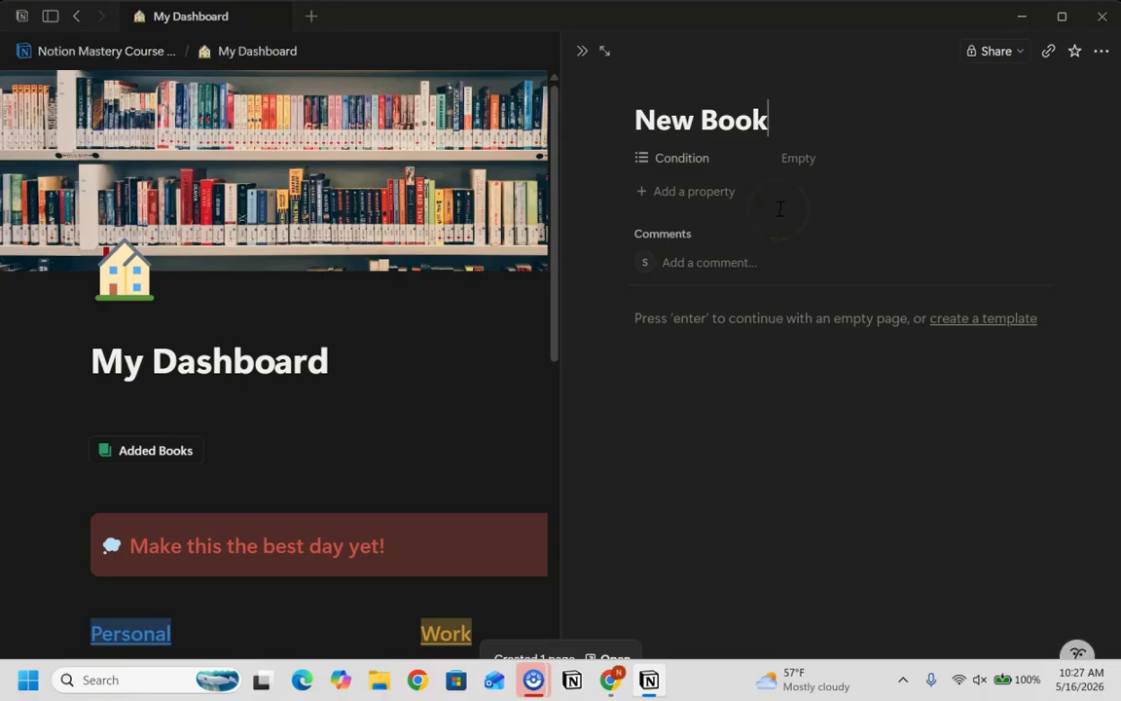
pyautogui.press('BackSpace')
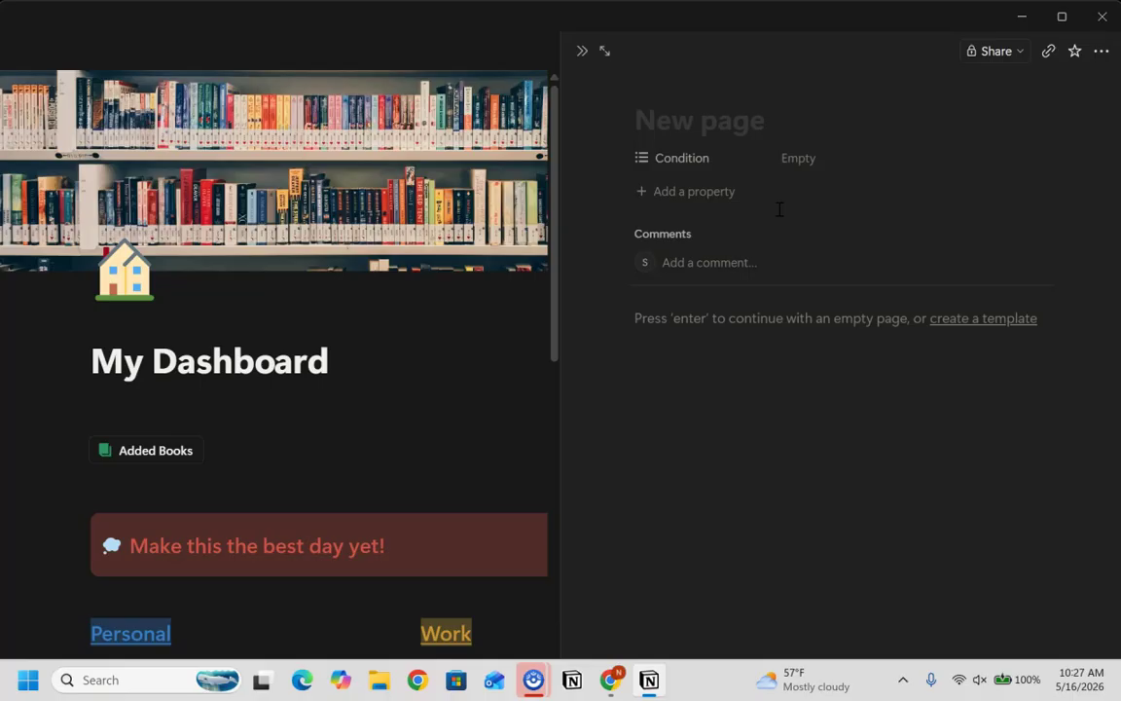
pyautogui.write('Real Estate 101')
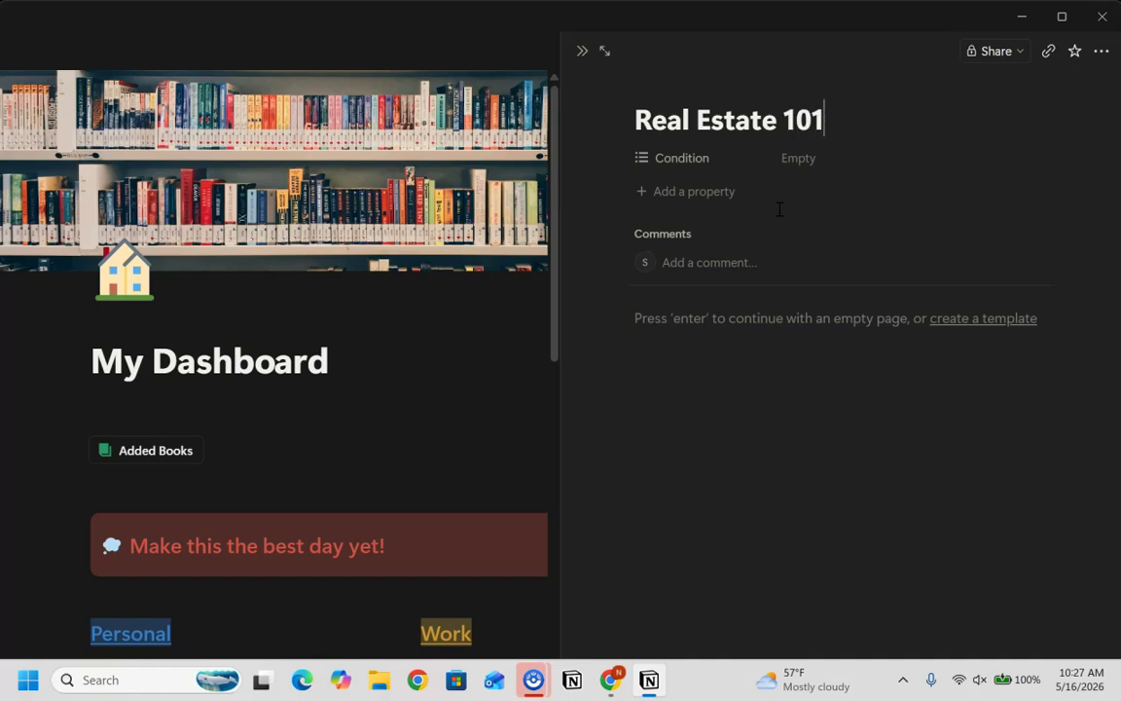
# Give the Real Estate 101 page an orange book emoji icon and set its Condition to Acceptable
pyautogui.moveTo(633, 78)
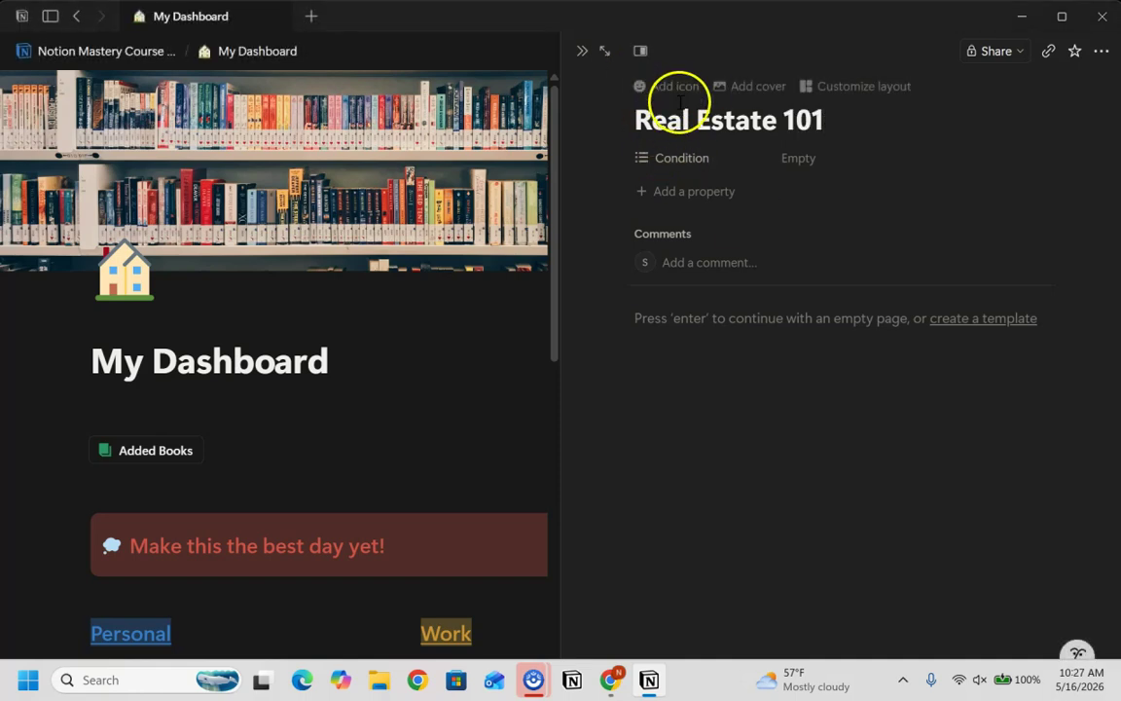
pyautogui.click(681, 88)
pyautogui.click(651, 115)
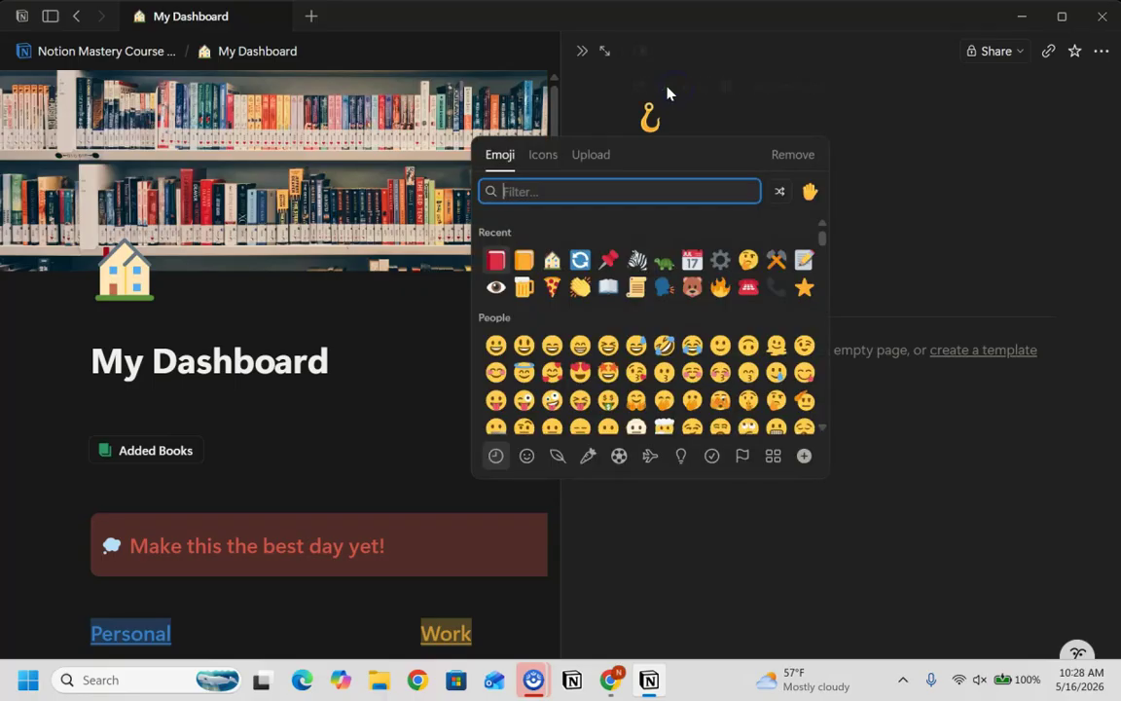
pyautogui.click(524, 260)
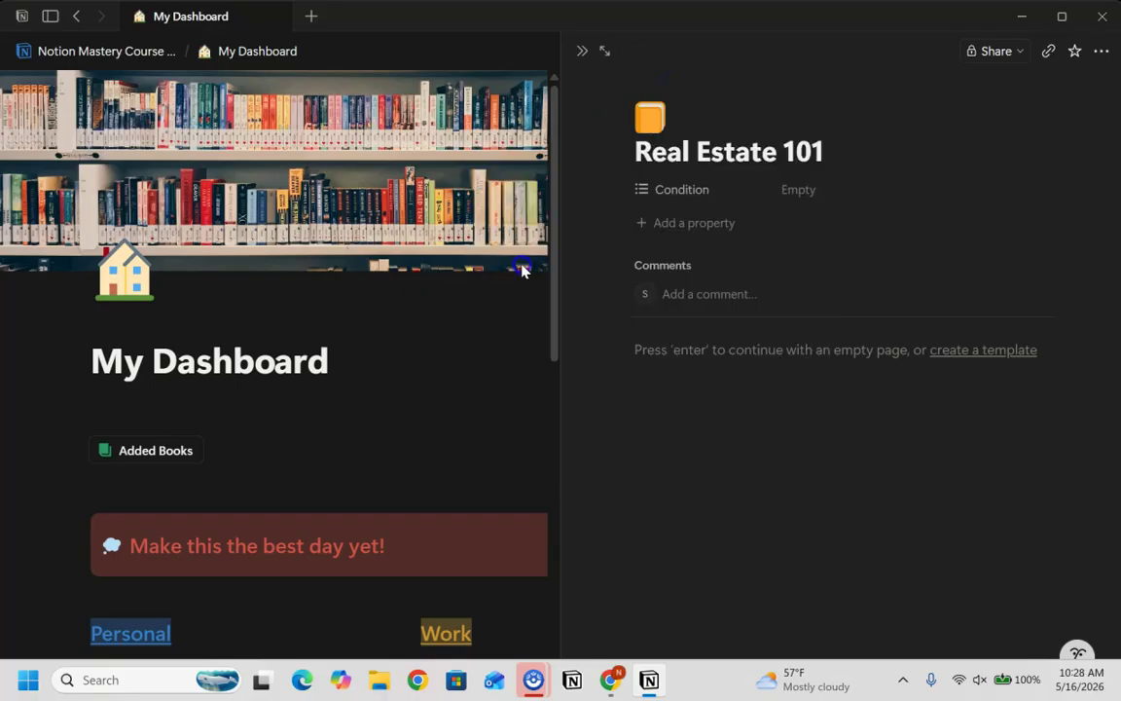
pyautogui.click(804, 189)
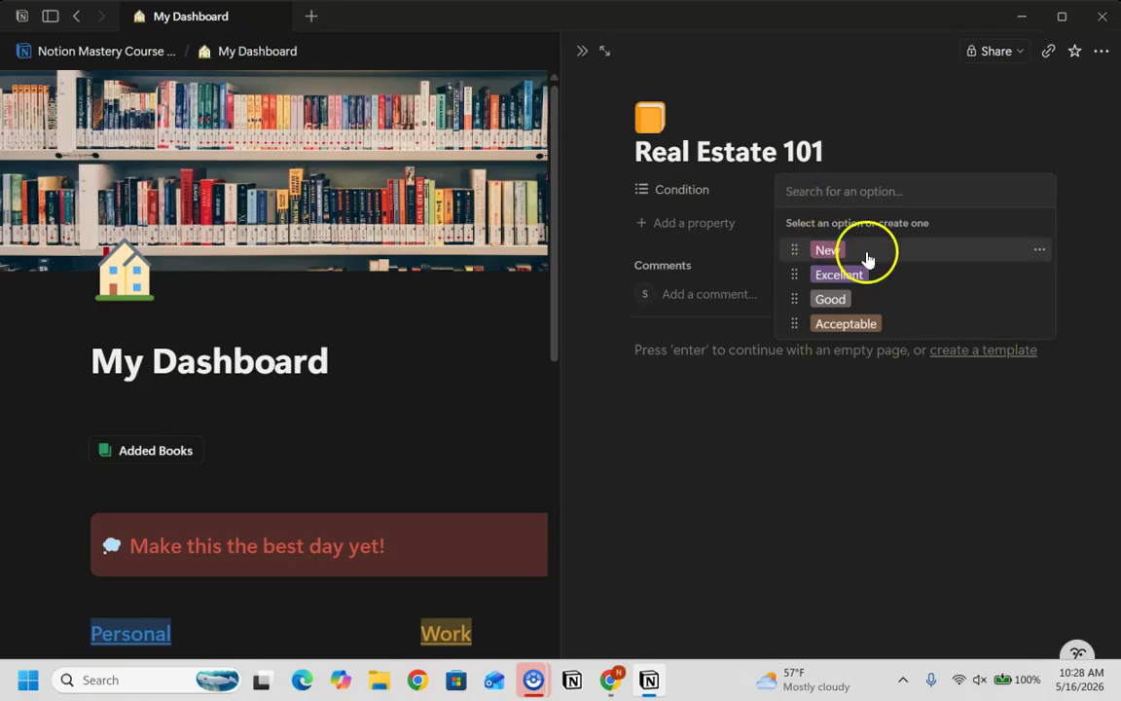
pyautogui.click(850, 325)
# Write the comment "Friend gave it to me" on the Real Estate 101 page and close its side peek
pyautogui.click(729, 293)
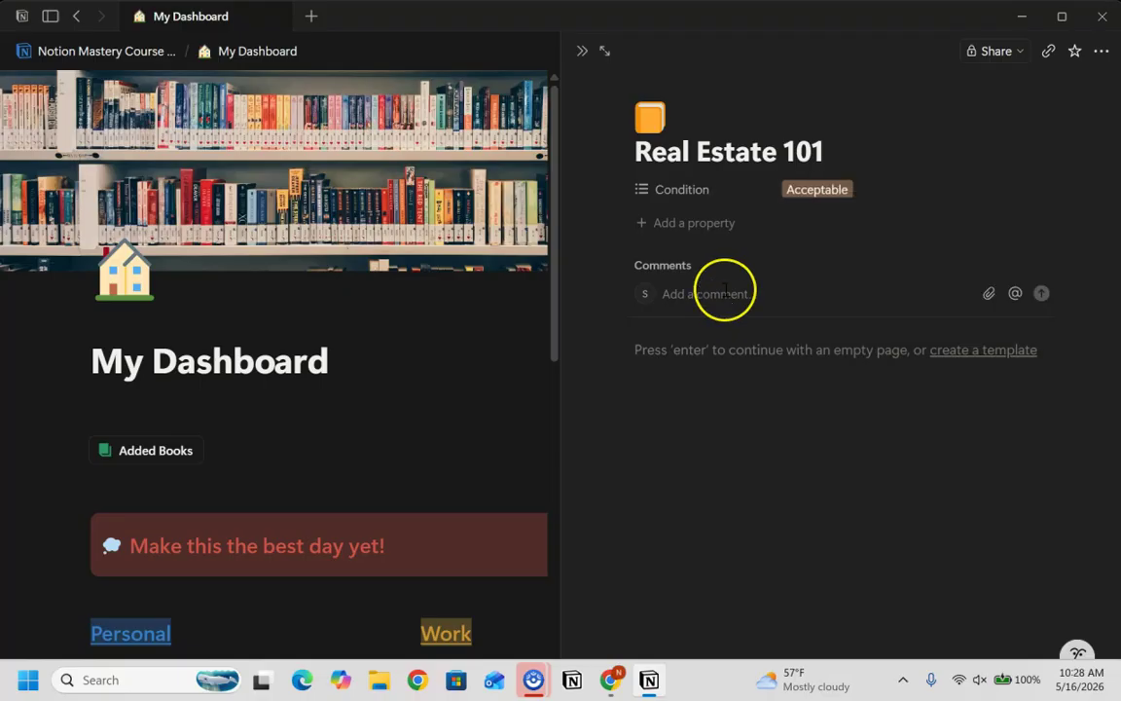
pyautogui.write('Friend gave it to me')
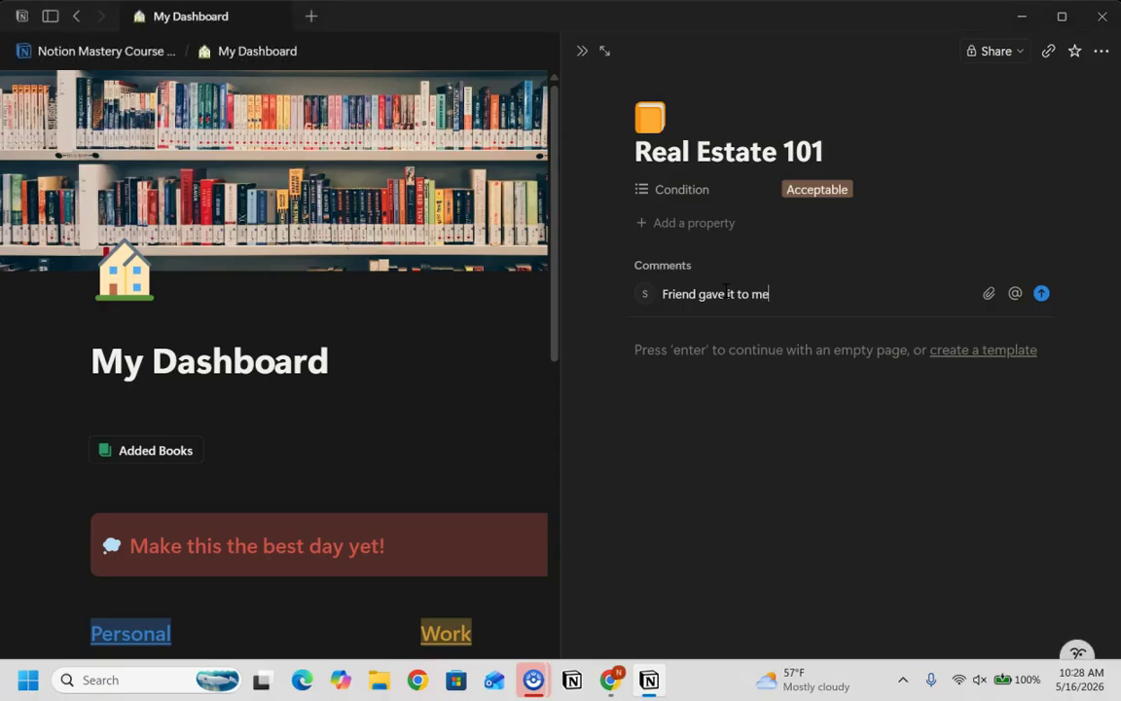
pyautogui.click(582, 53)
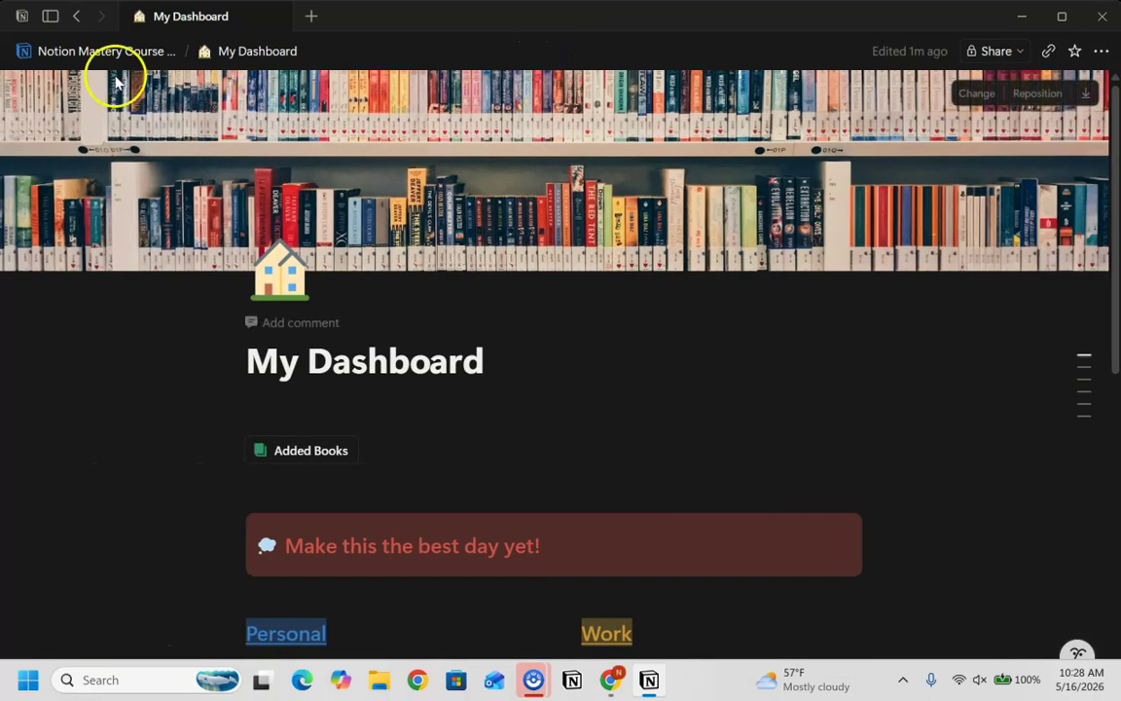
# Open the Books page from the private pages to check the database entries, with the page list hidden again
pyautogui.moveTo(51, 16)
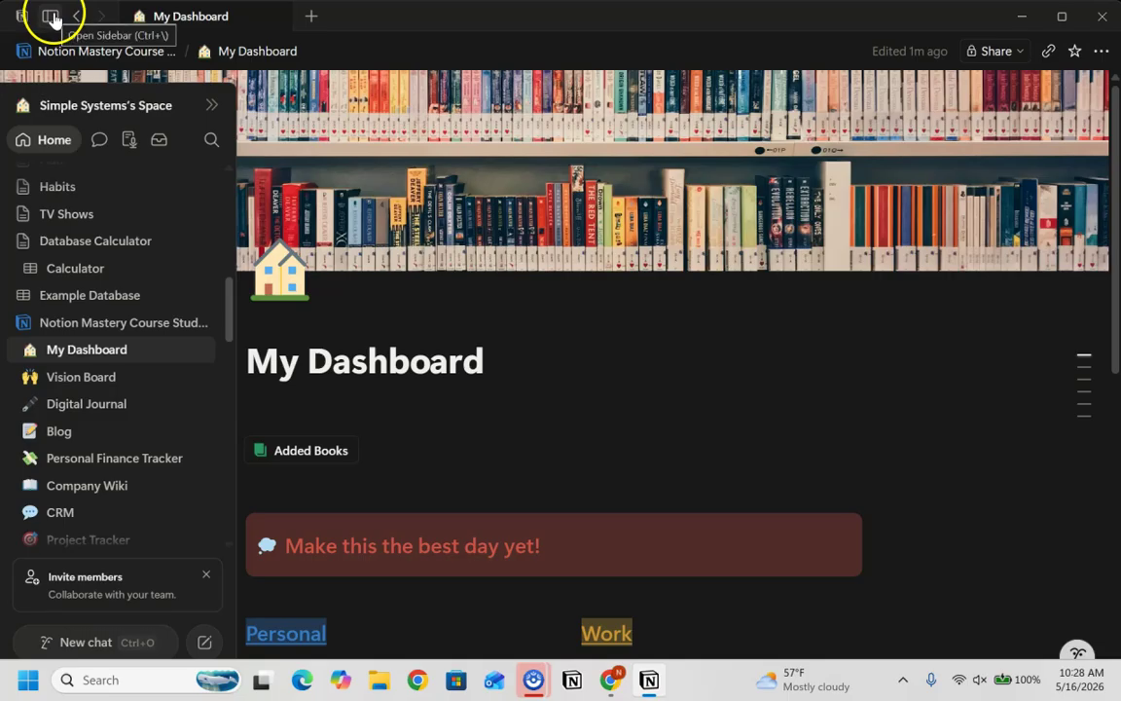
pyautogui.scroll(4, 110, 337)
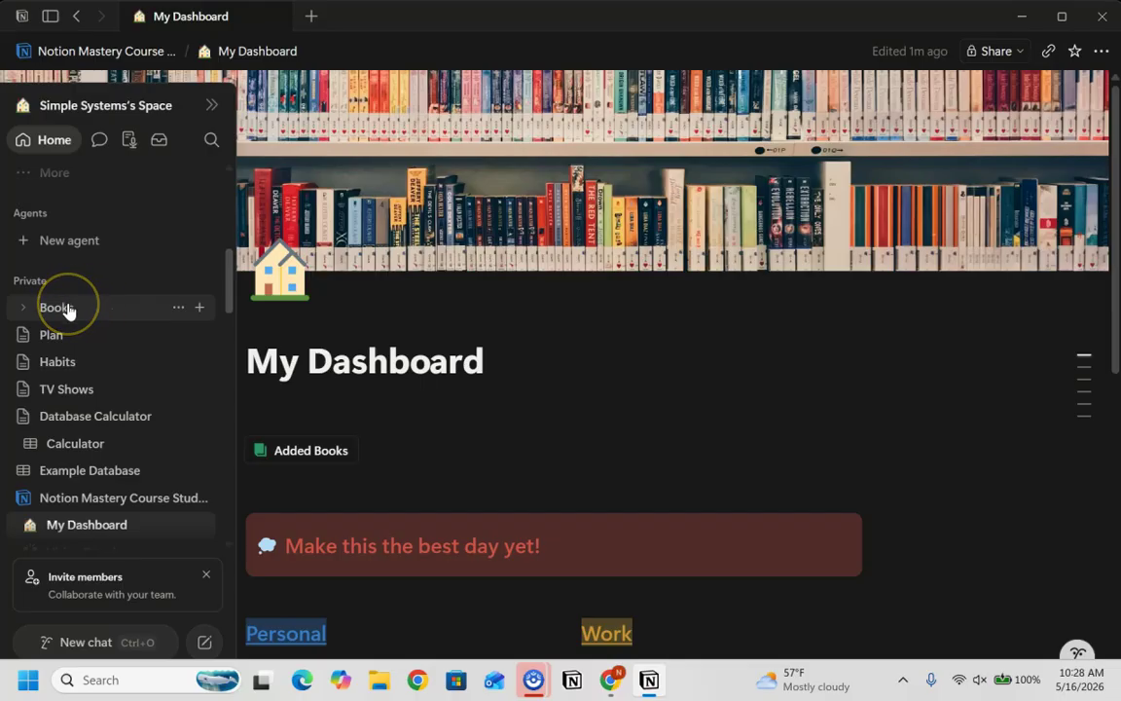
pyautogui.click(66, 308)
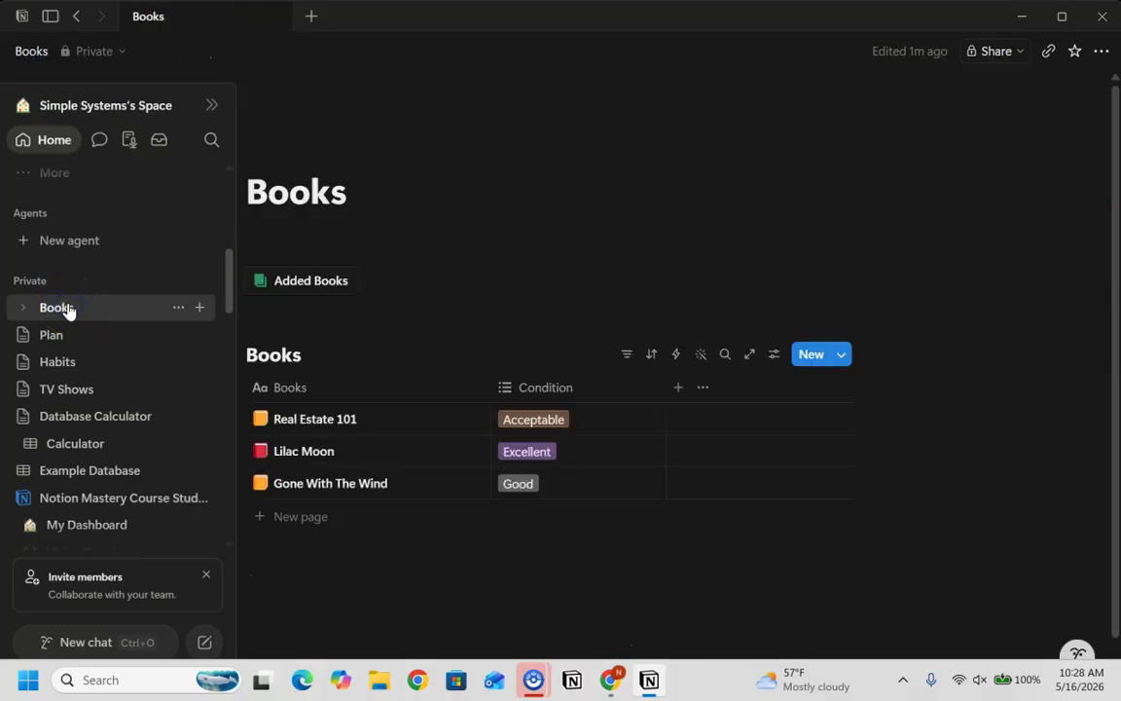
pyautogui.click(594, 263)
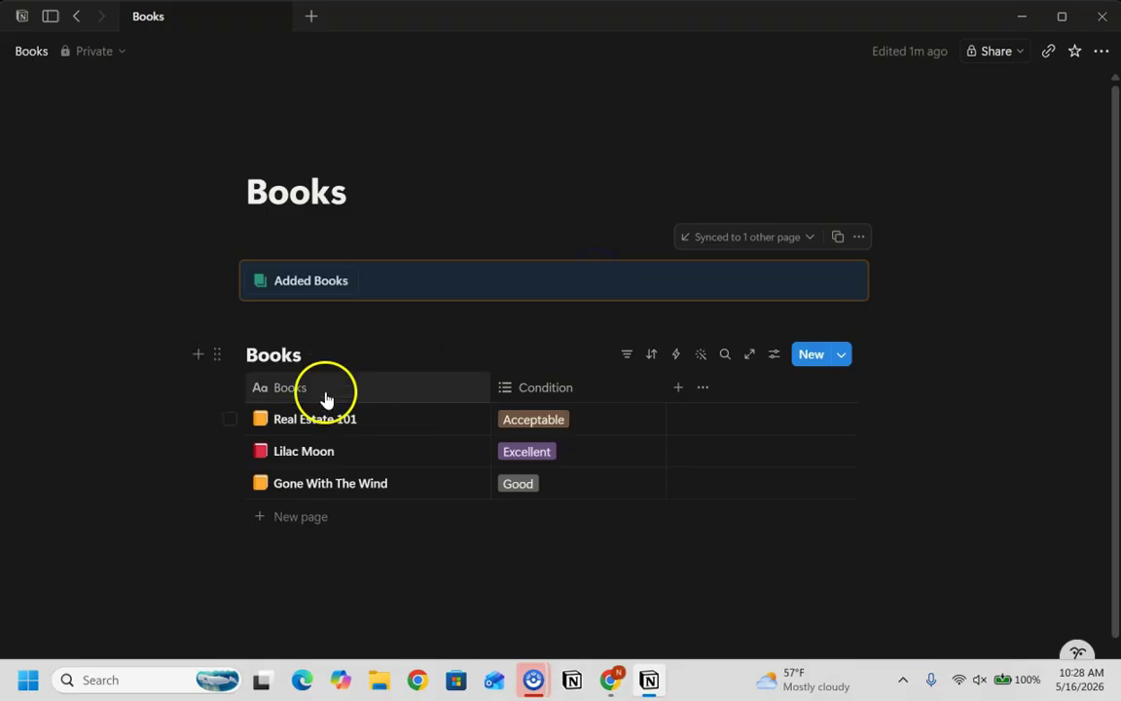